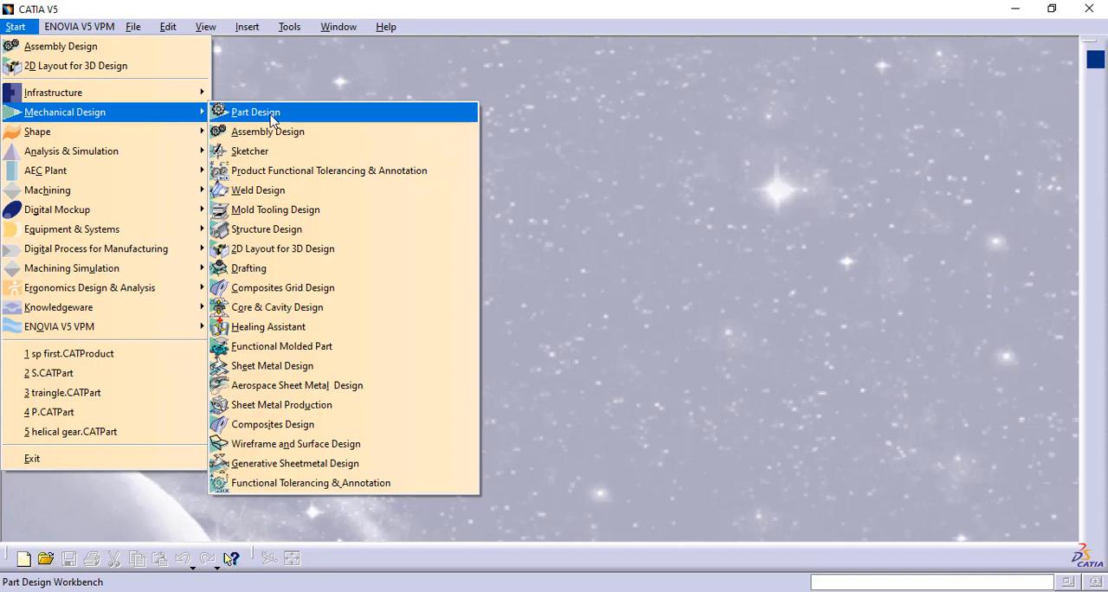
- Create a new part named Part1 in the Part Design workbench
{"action": "left_click", "coordinate": [272, 117]}
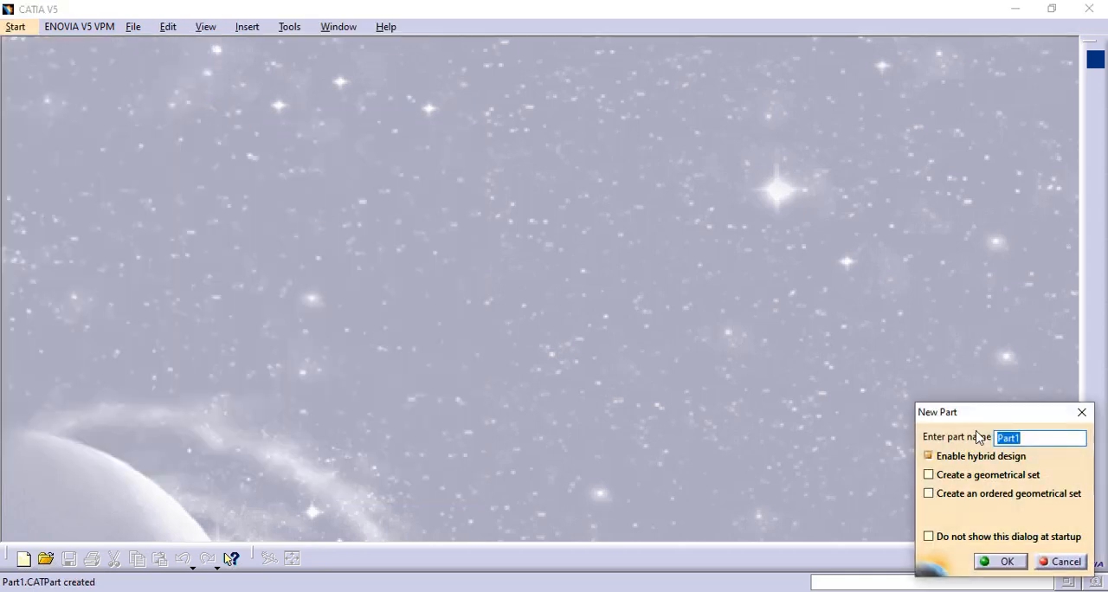
{"action": "left_click", "coordinate": [1007, 562]}
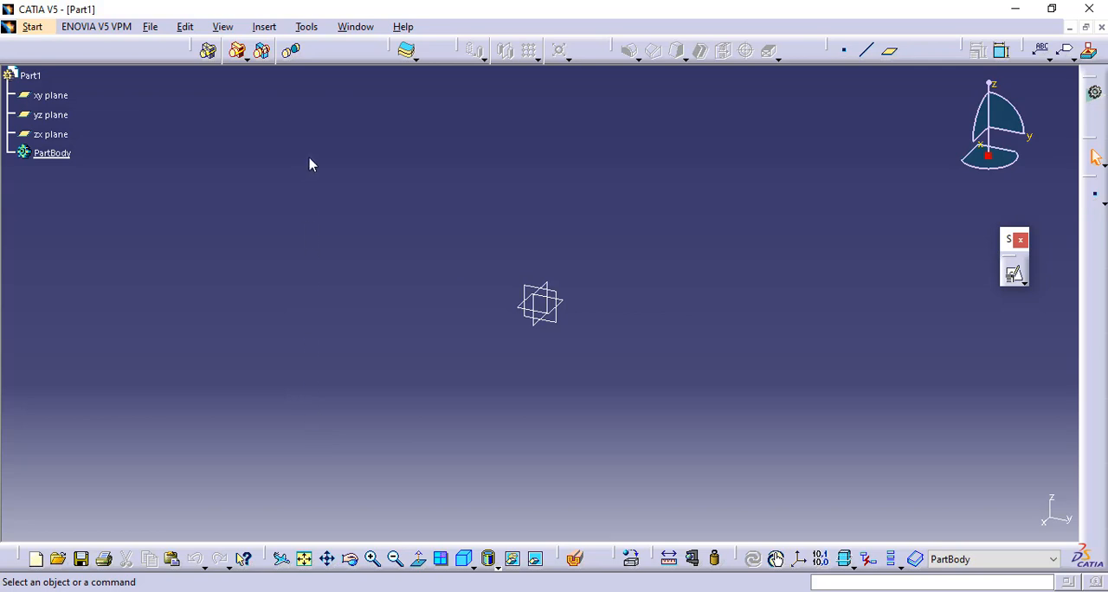
{"action": "left_click", "coordinate": [264, 27]}
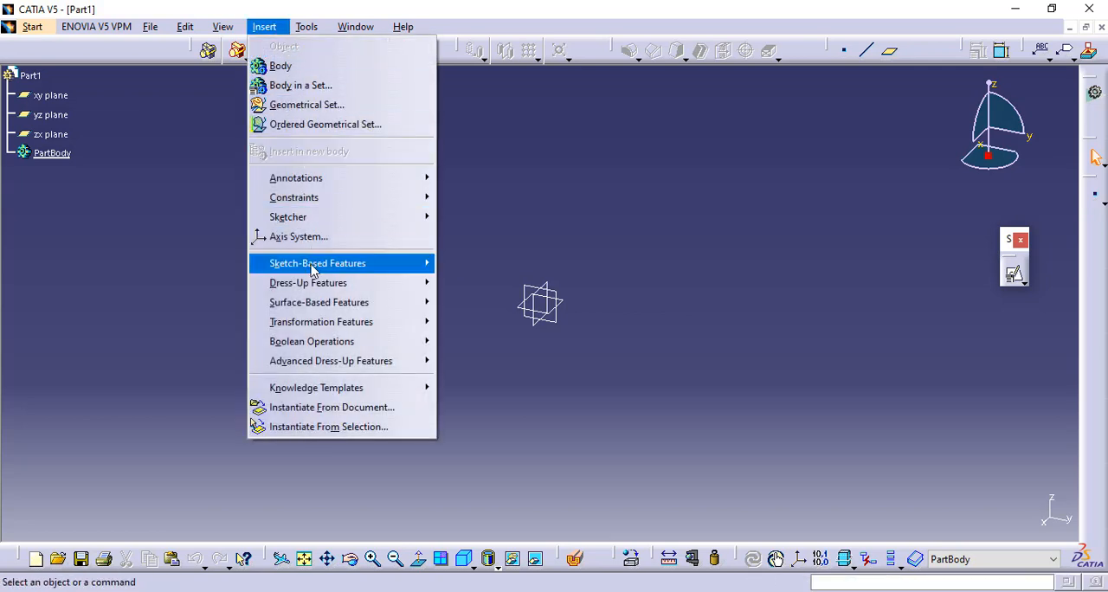
{"action": "mouse_move", "coordinate": [315, 271]}
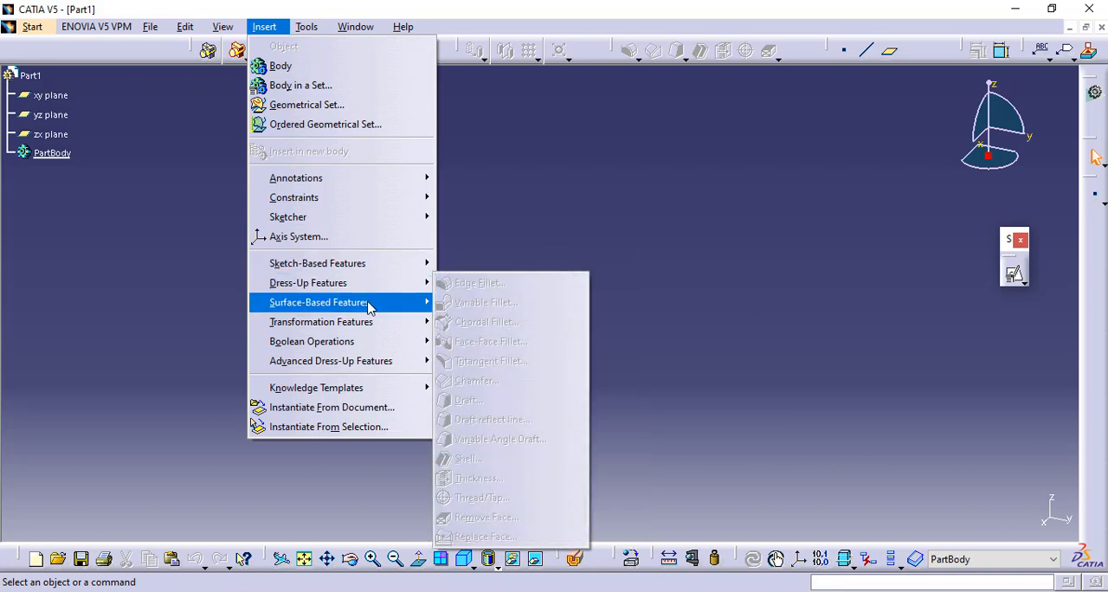
{"action": "mouse_move", "coordinate": [369, 307]}
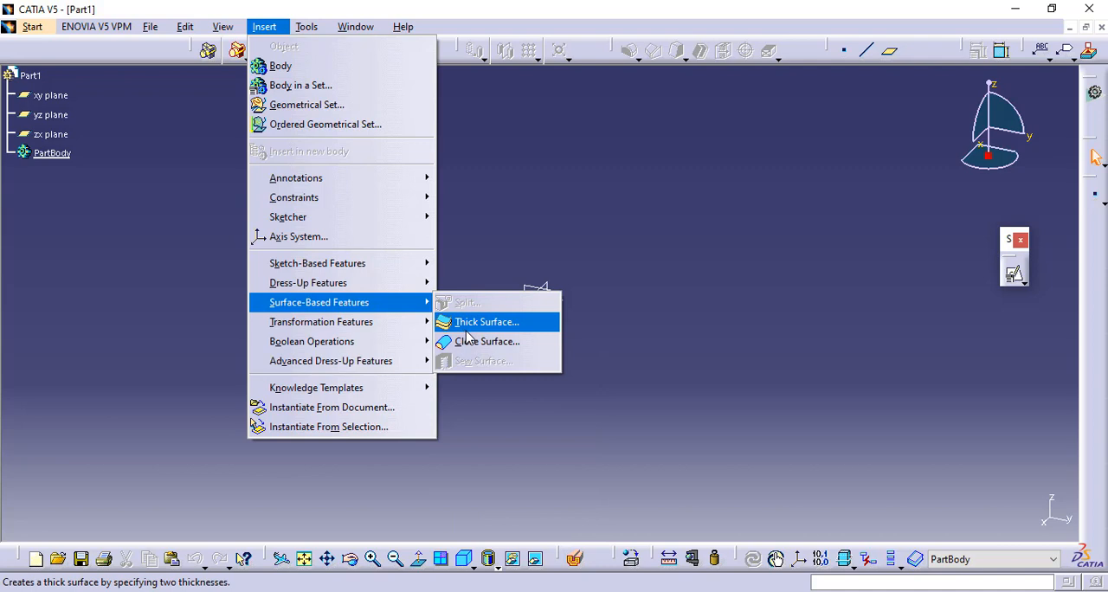
{"action": "mouse_move", "coordinate": [392, 327]}
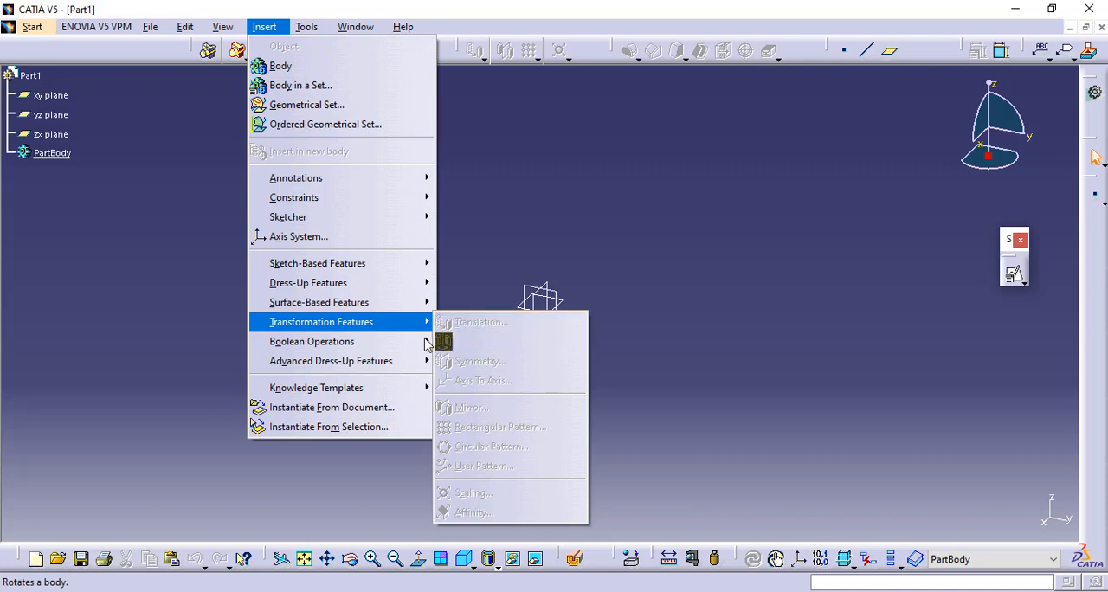
{"action": "mouse_move", "coordinate": [423, 345]}
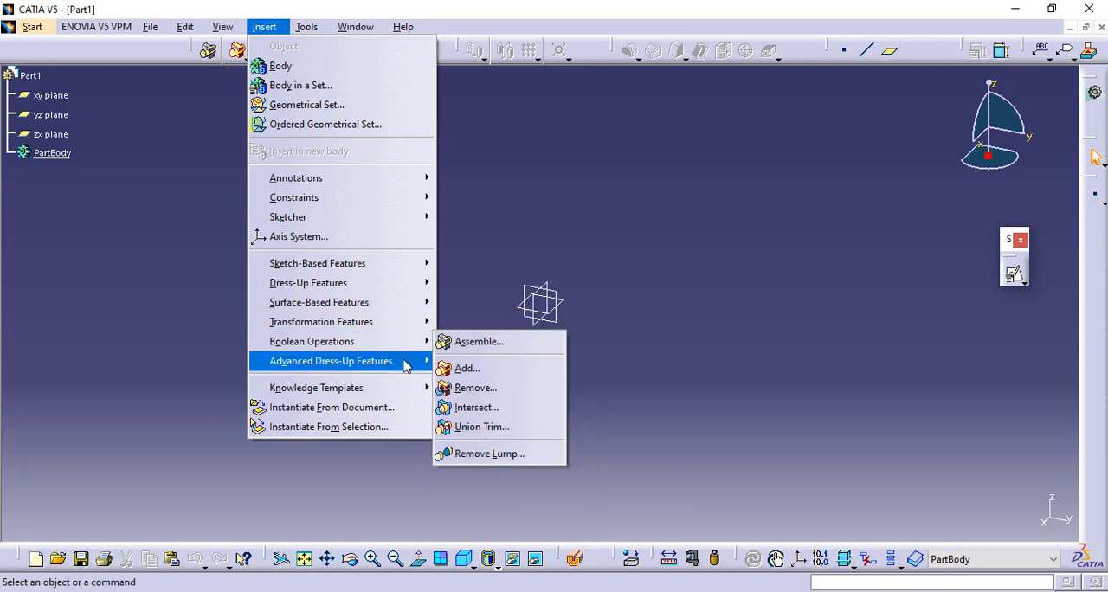
{"action": "mouse_move", "coordinate": [409, 366]}
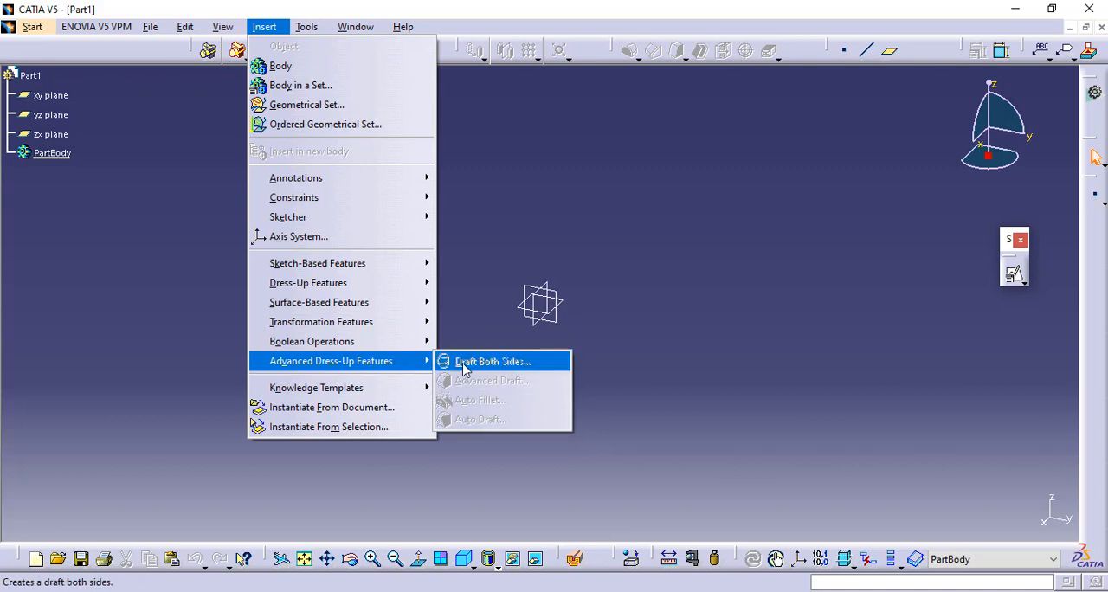
{"action": "left_click", "coordinate": [468, 297]}
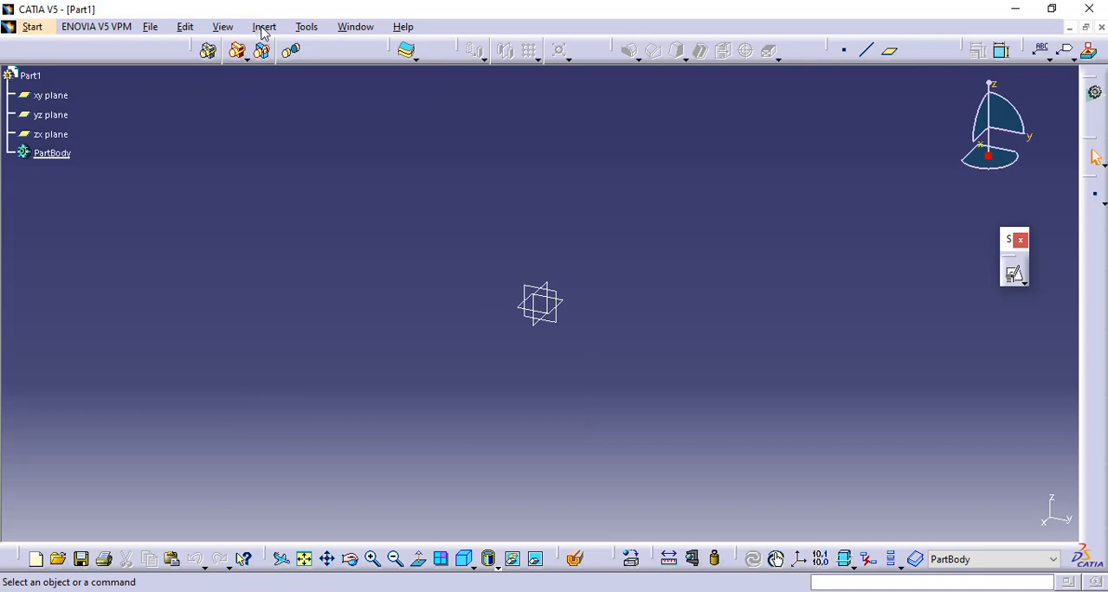
- Display the Sketch-Based Features toolbar in the workspace
{"action": "left_click", "coordinate": [223, 27]}
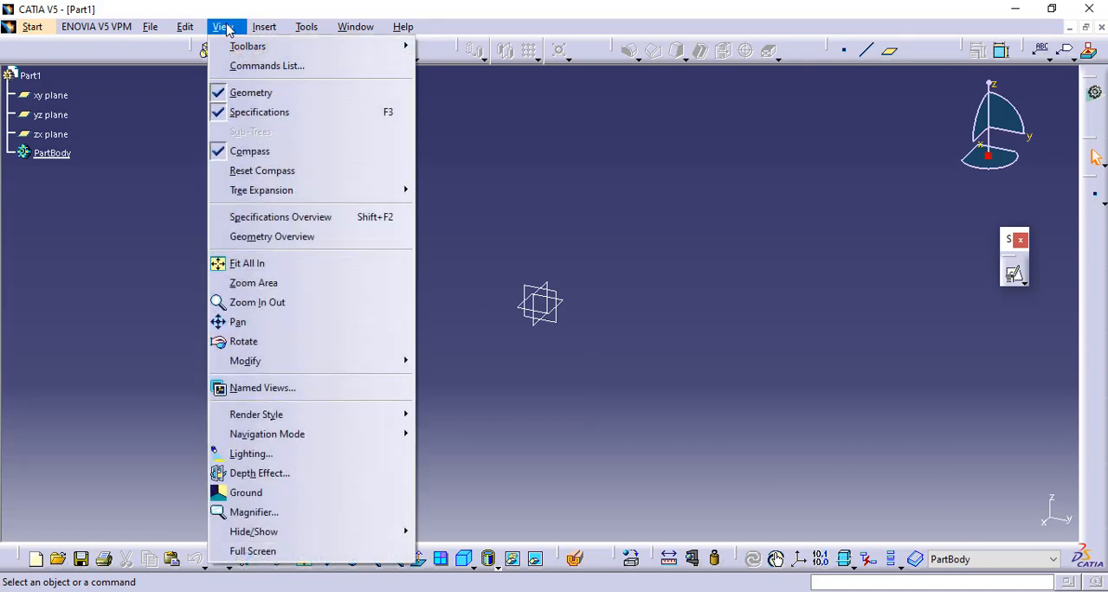
{"action": "mouse_move", "coordinate": [243, 46]}
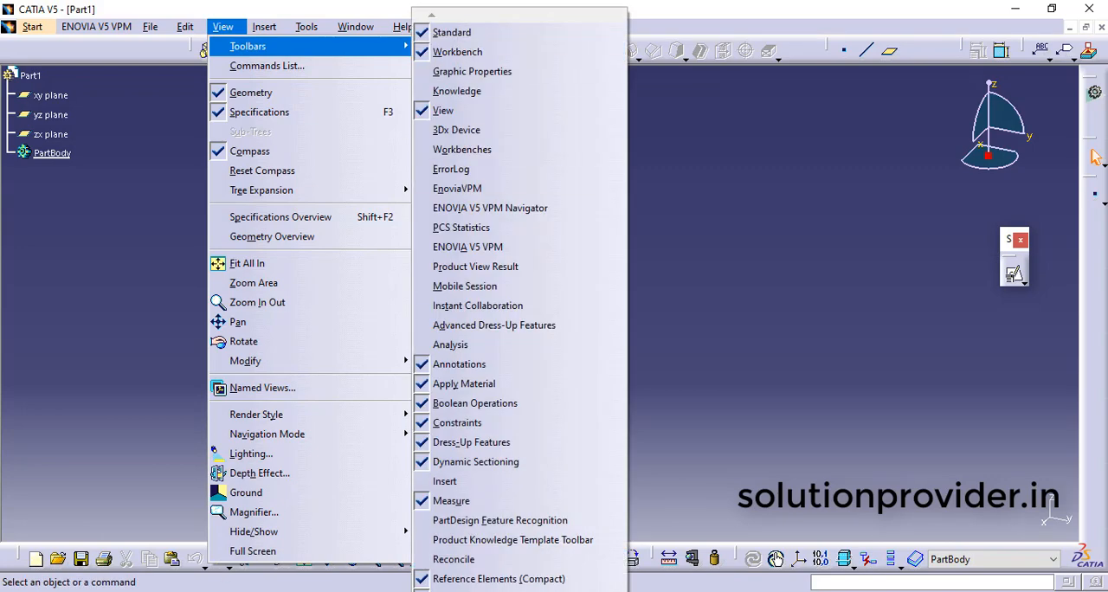
{"action": "mouse_move", "coordinate": [511, 591]}
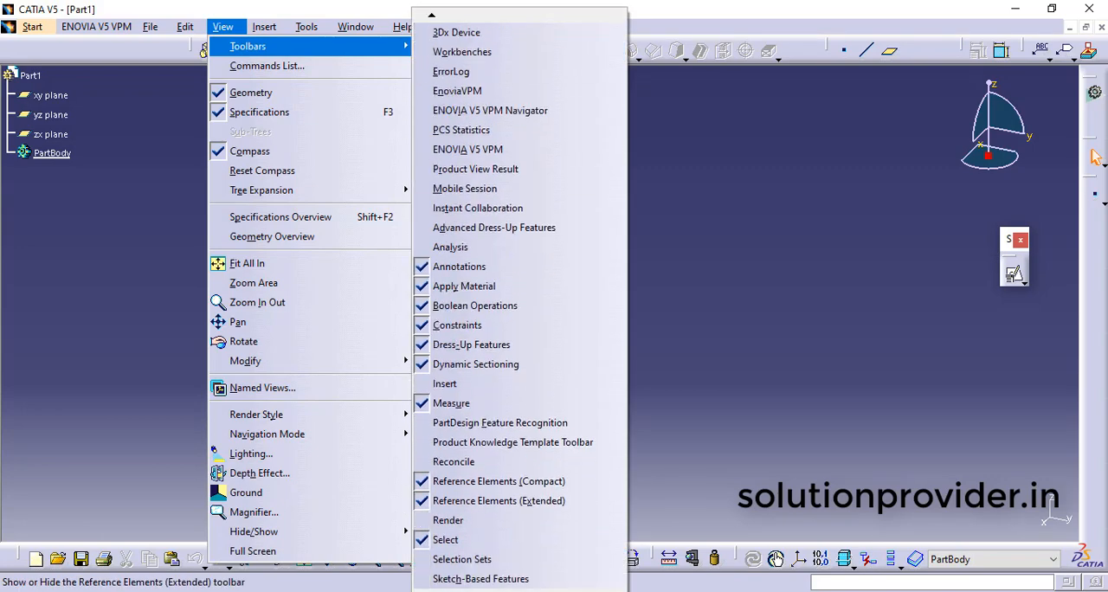
{"action": "left_click", "coordinate": [467, 572]}
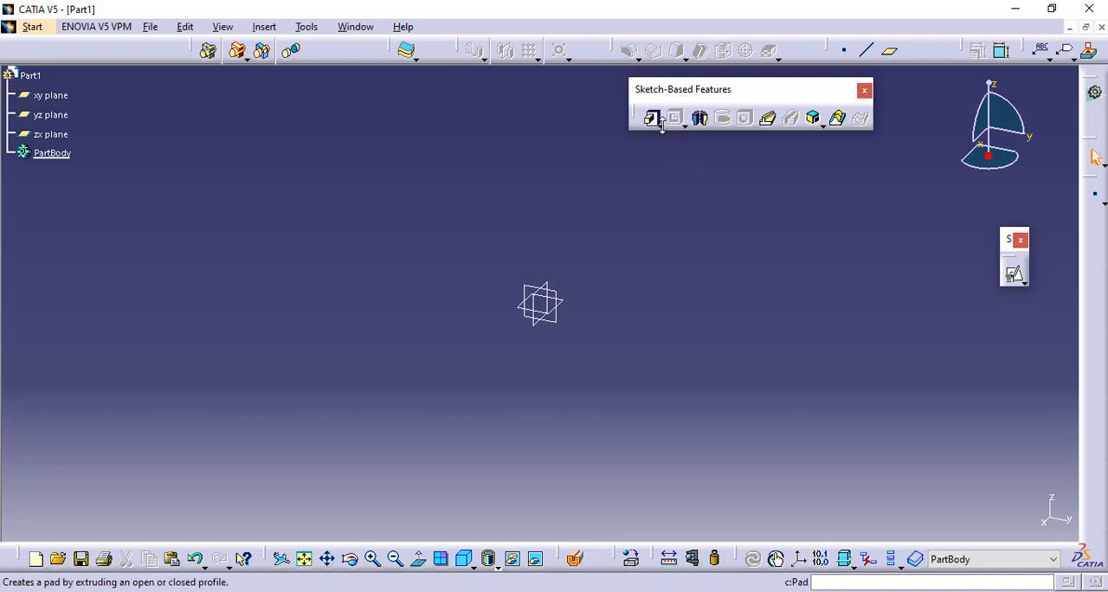
{"action": "left_click", "coordinate": [663, 128]}
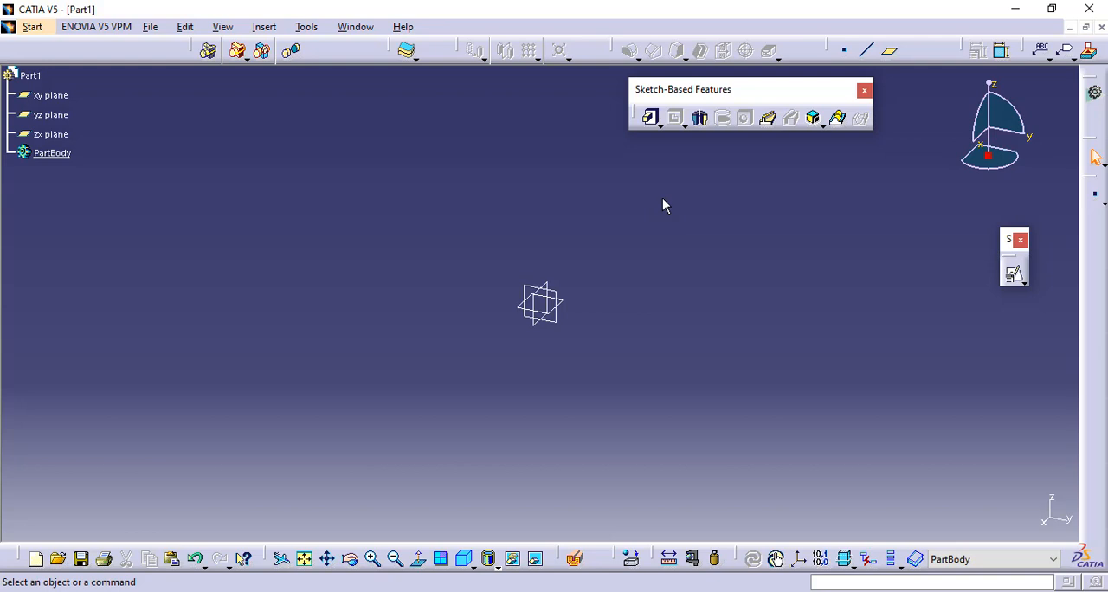
{"action": "left_click", "coordinate": [552, 326]}
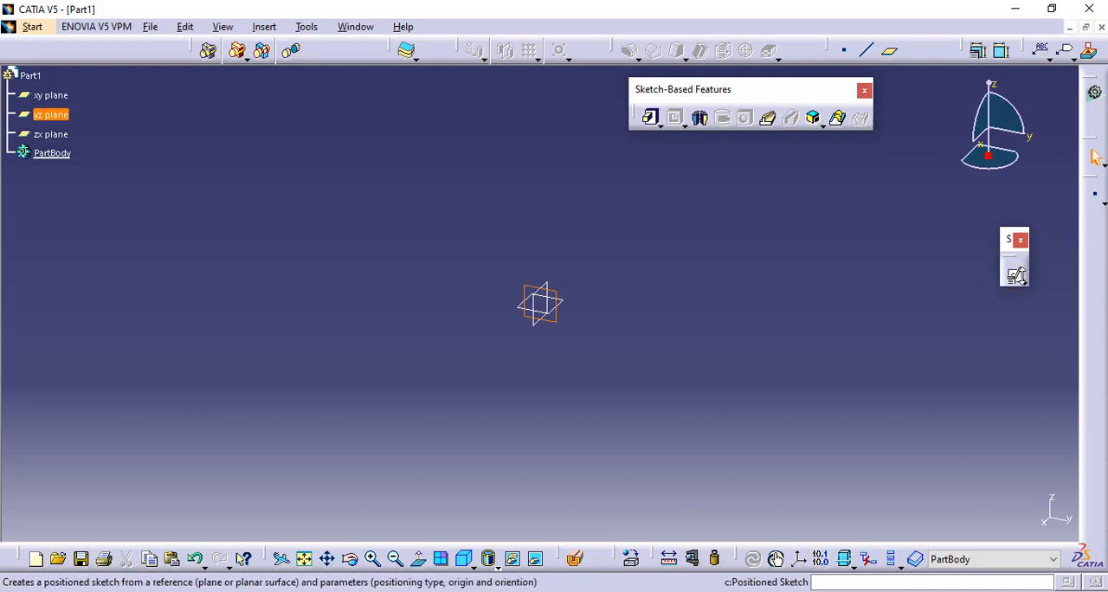
{"action": "left_click", "coordinate": [1022, 281]}
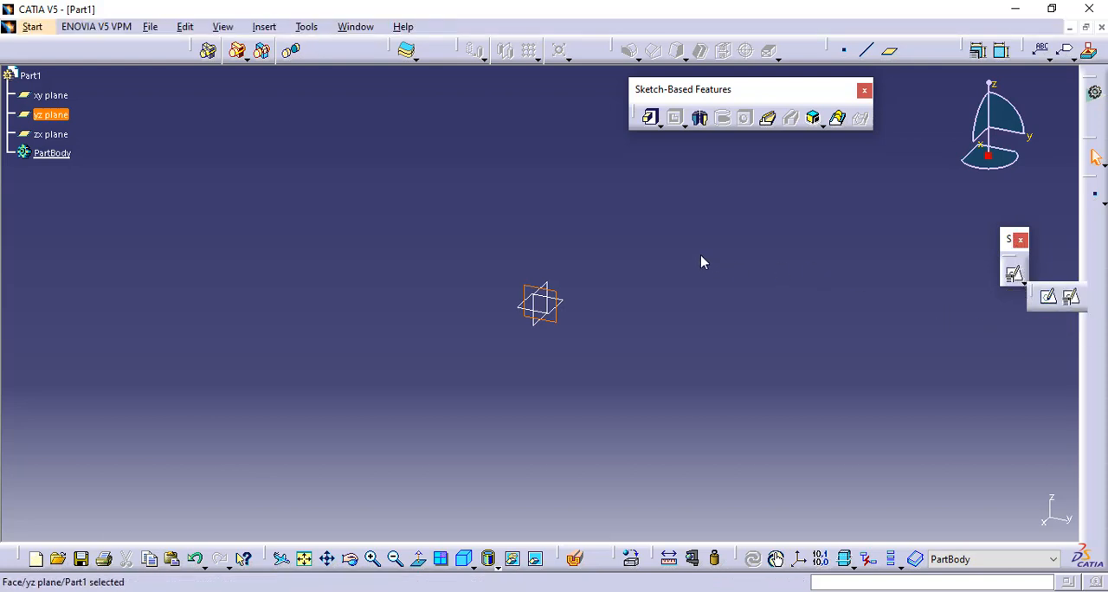
{"action": "left_click", "coordinate": [650, 118]}
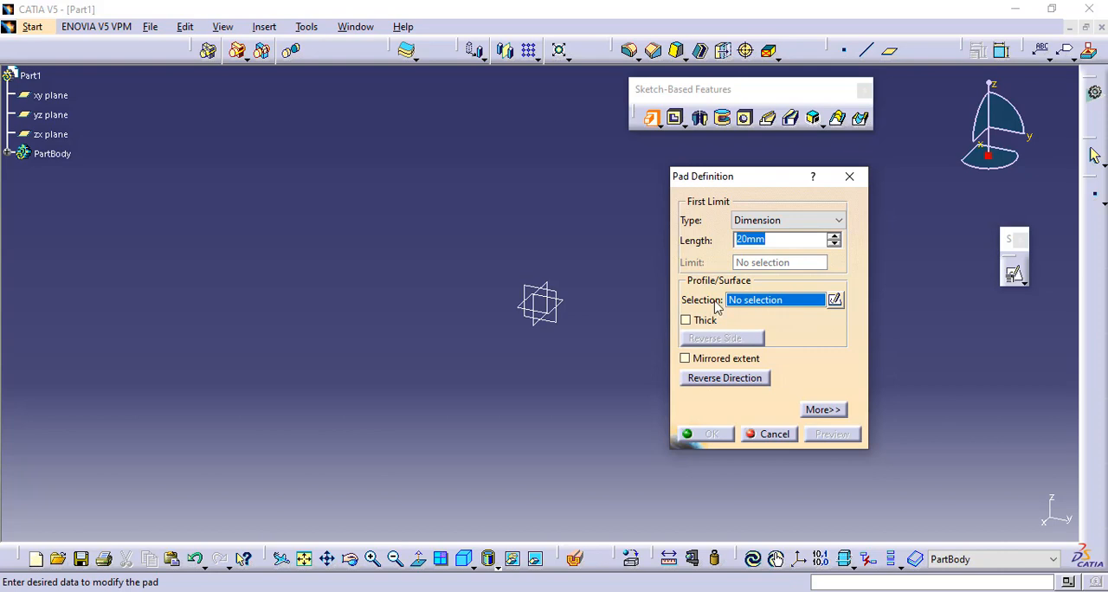
{"action": "left_click", "coordinate": [834, 300]}
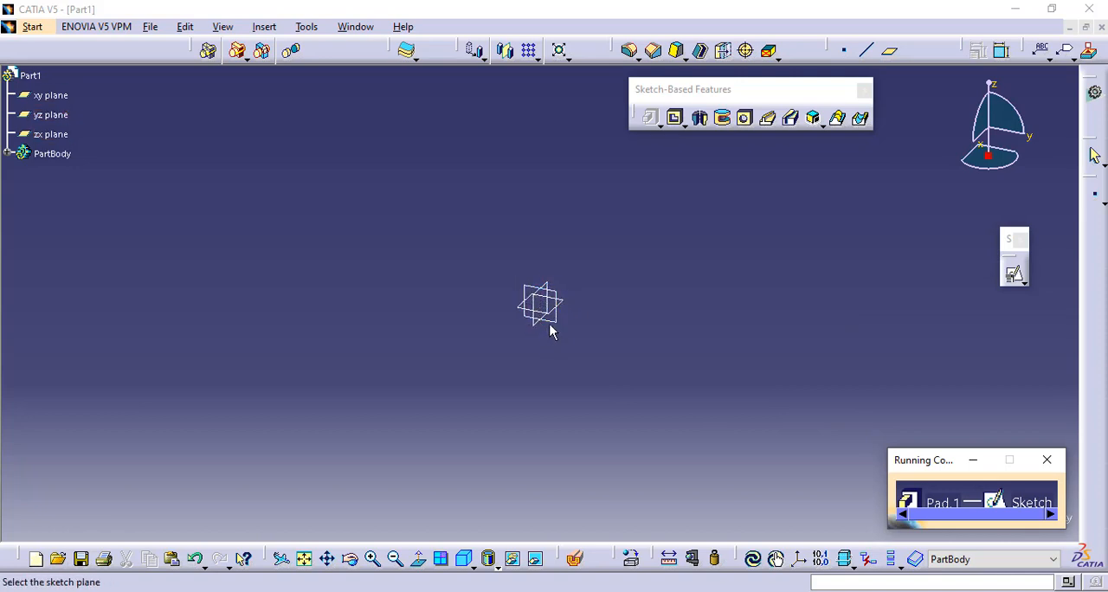
{"action": "left_click", "coordinate": [1046, 460]}
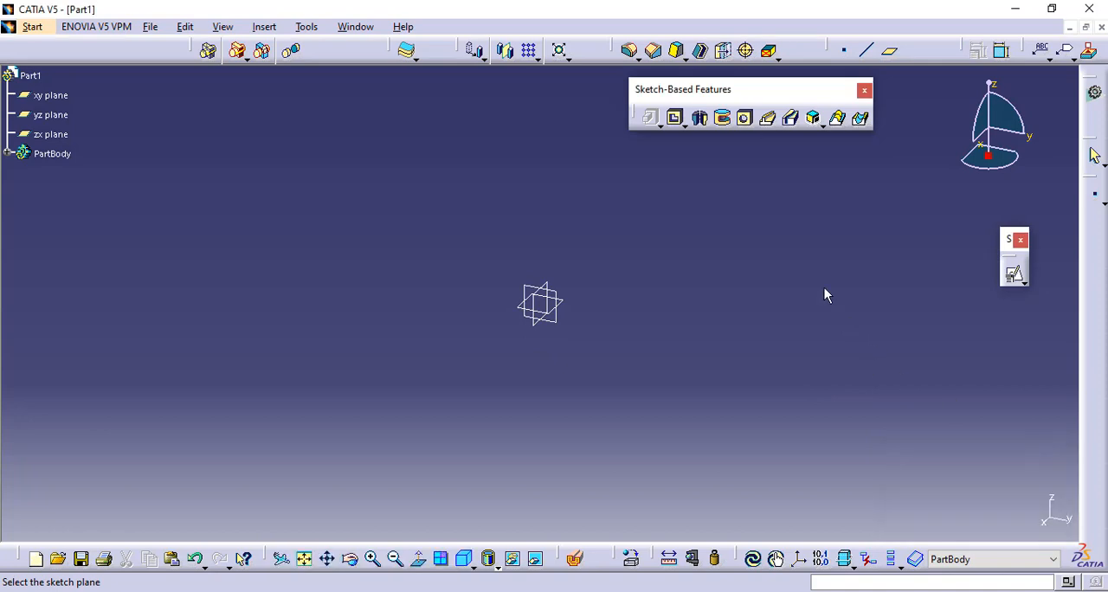
- Start a positioned sketch on the yz plane with implicit origin and implicit orientation
{"action": "left_click", "coordinate": [1023, 283]}
{"action": "left_click", "coordinate": [1073, 305]}
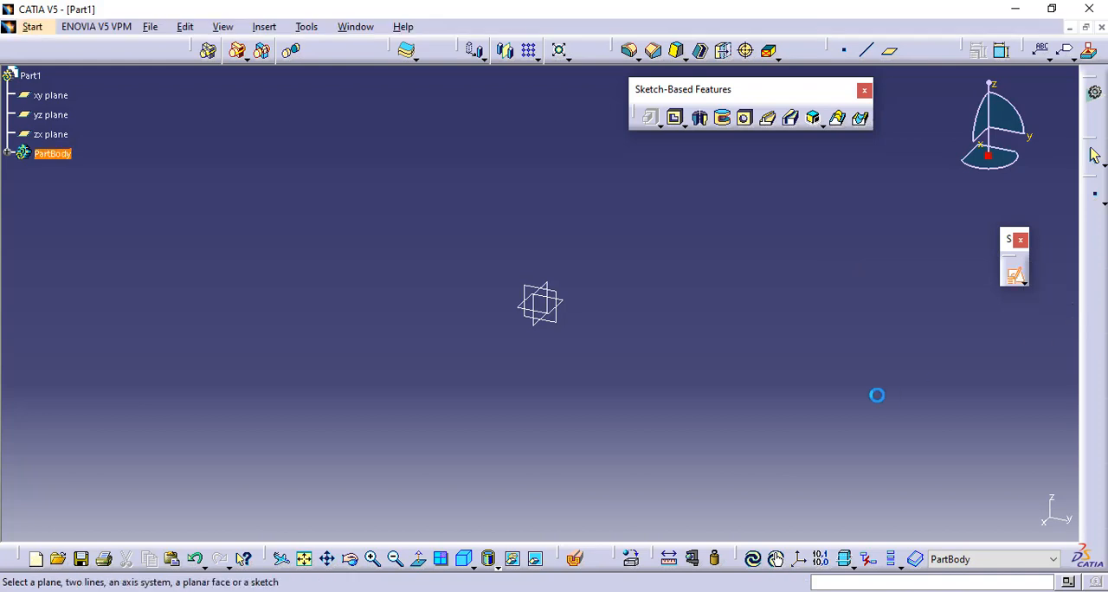
{"action": "left_click", "coordinate": [555, 318]}
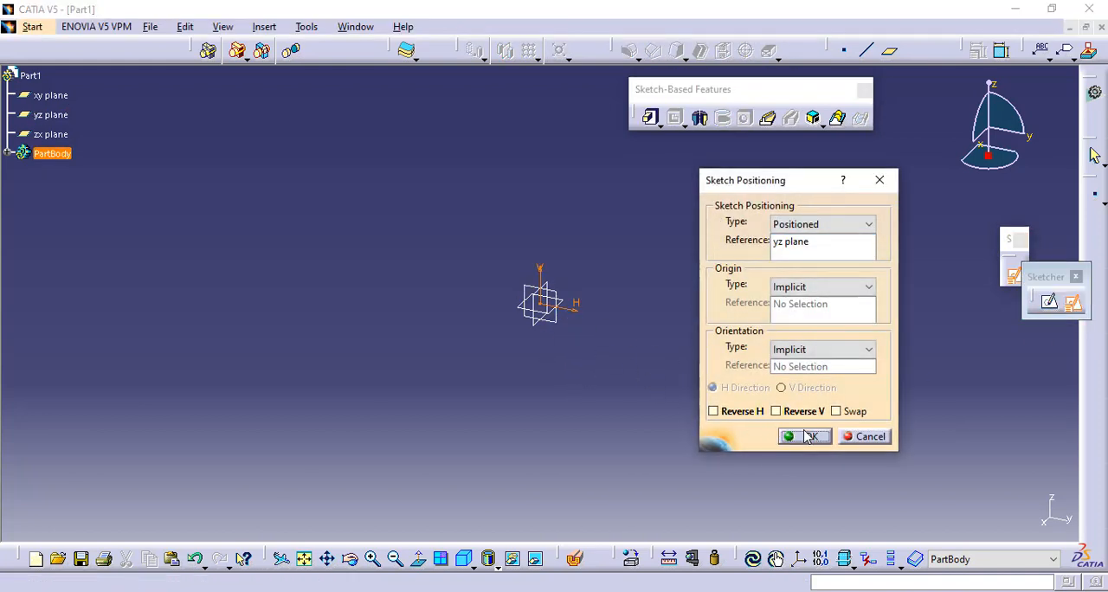
{"action": "left_click", "coordinate": [805, 435]}
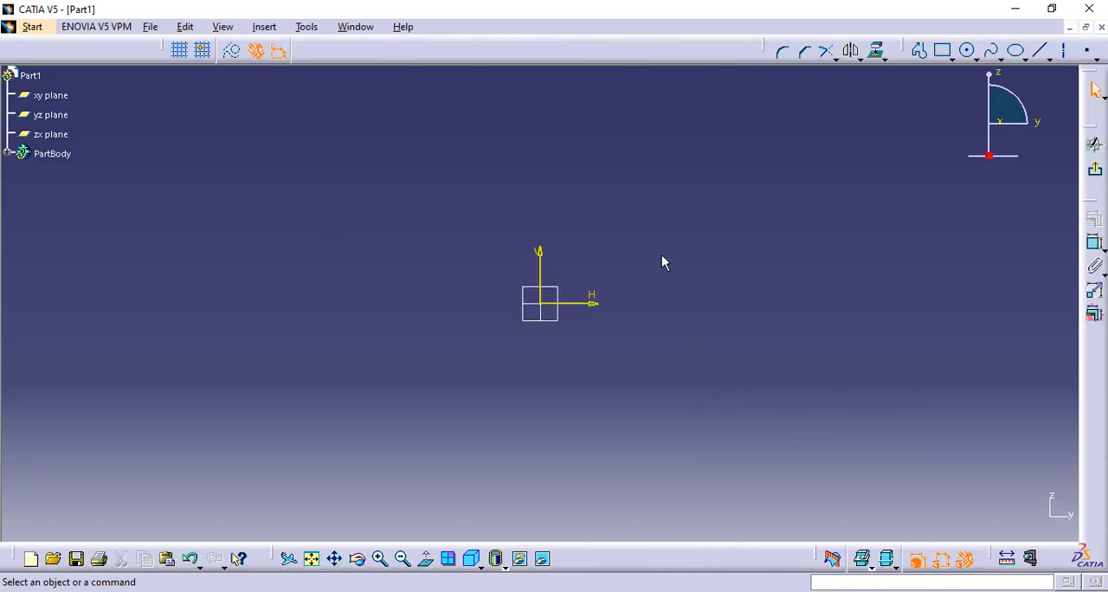
- Sketch a closed E-shaped profile with its lower-left corner at the origin, about 112 mm wide and 148 mm tall
{"action": "mouse_move", "coordinate": [661, 256]}
{"action": "middle_mouse_down"}
{"action": "mouse_move", "coordinate": [545, 302]}
{"action": "mouse_move", "coordinate": [626, 315]}
{"action": "middle_mouse_up"}
{"action": "left_click", "coordinate": [918, 51]}
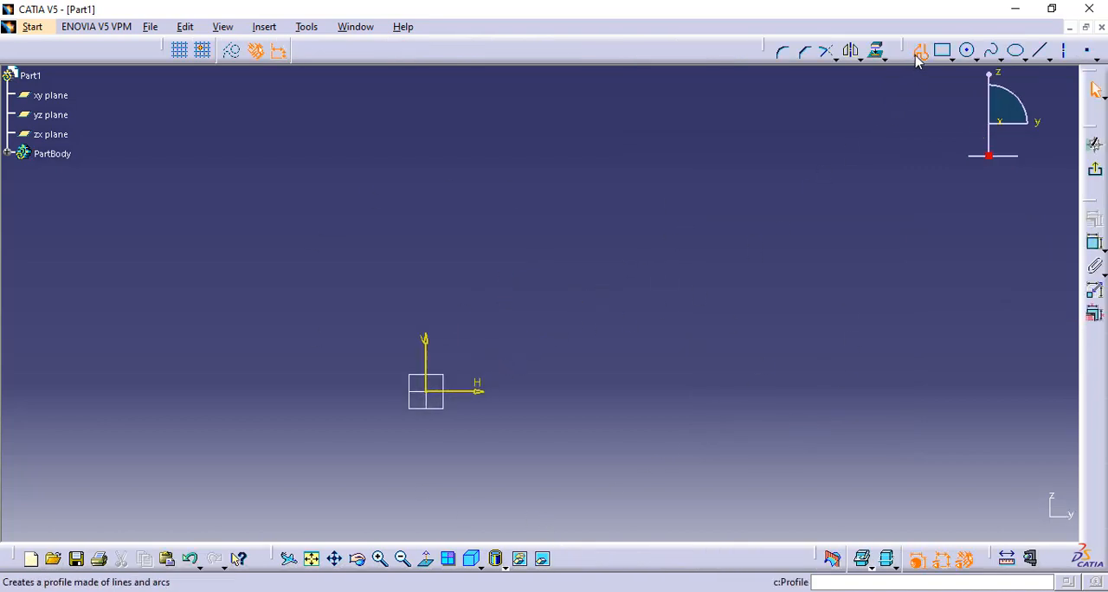
{"action": "left_click", "coordinate": [637, 386]}
{"action": "left_click", "coordinate": [427, 391]}
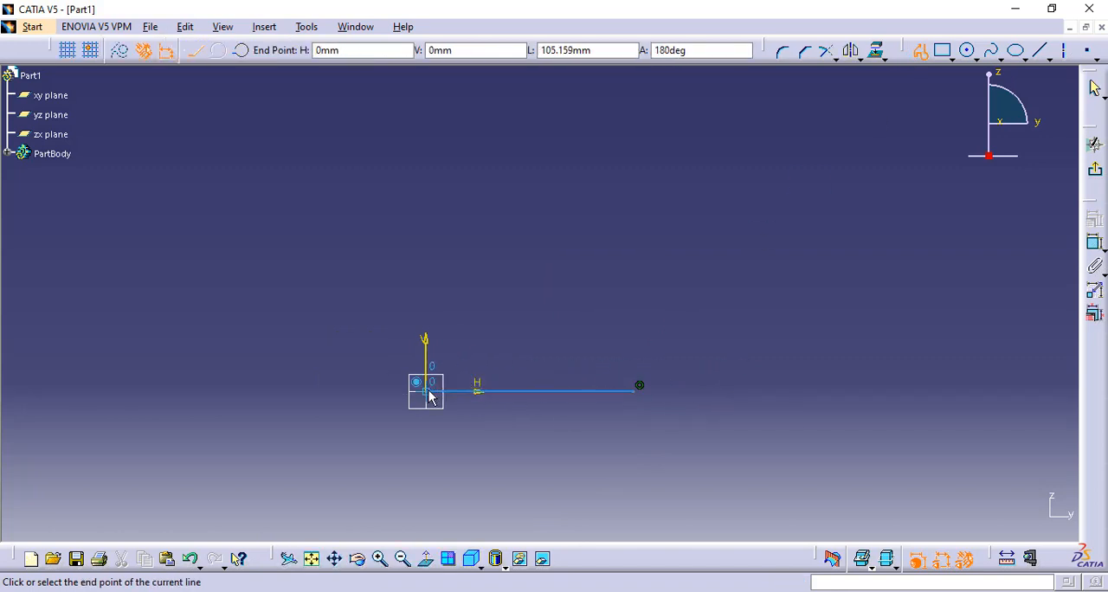
{"action": "left_click", "coordinate": [426, 98]}
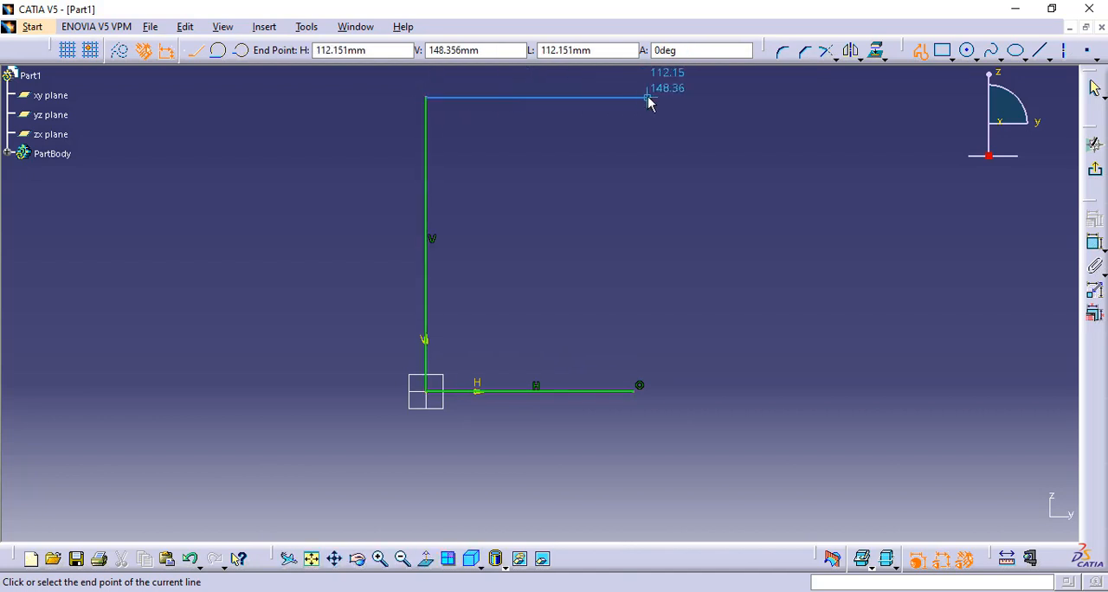
{"action": "left_click", "coordinate": [648, 98]}
{"action": "left_click", "coordinate": [647, 149]}
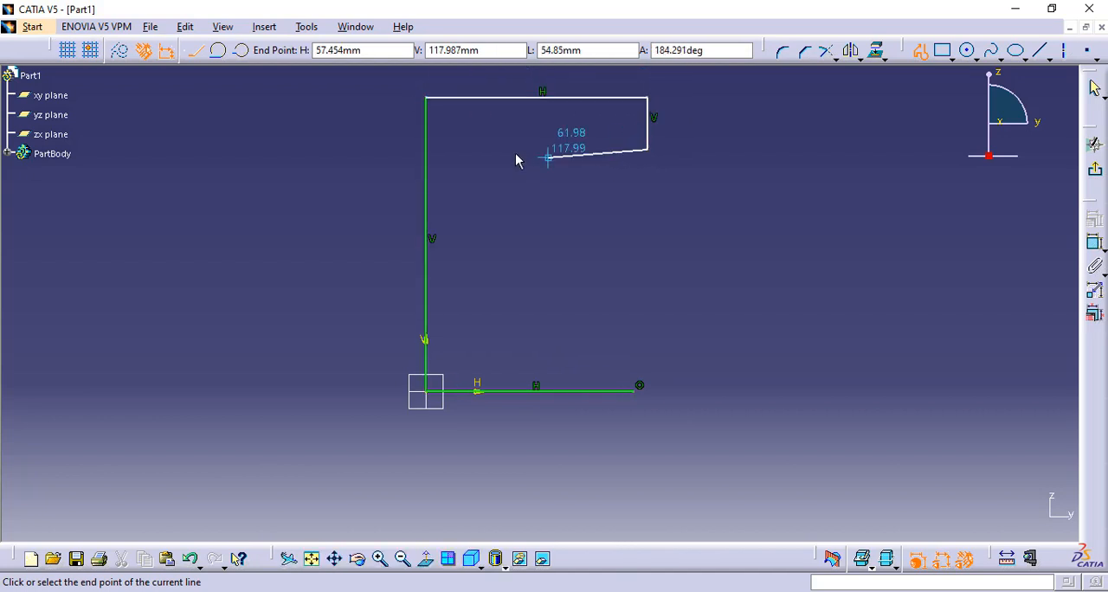
{"action": "left_click", "coordinate": [493, 149]}
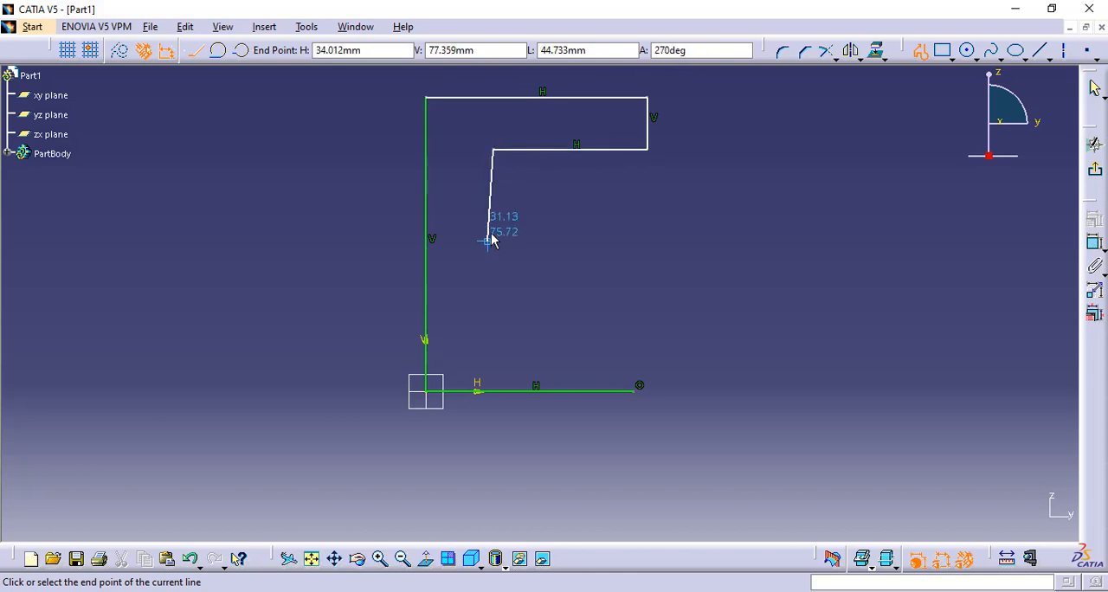
{"action": "left_click", "coordinate": [492, 232]}
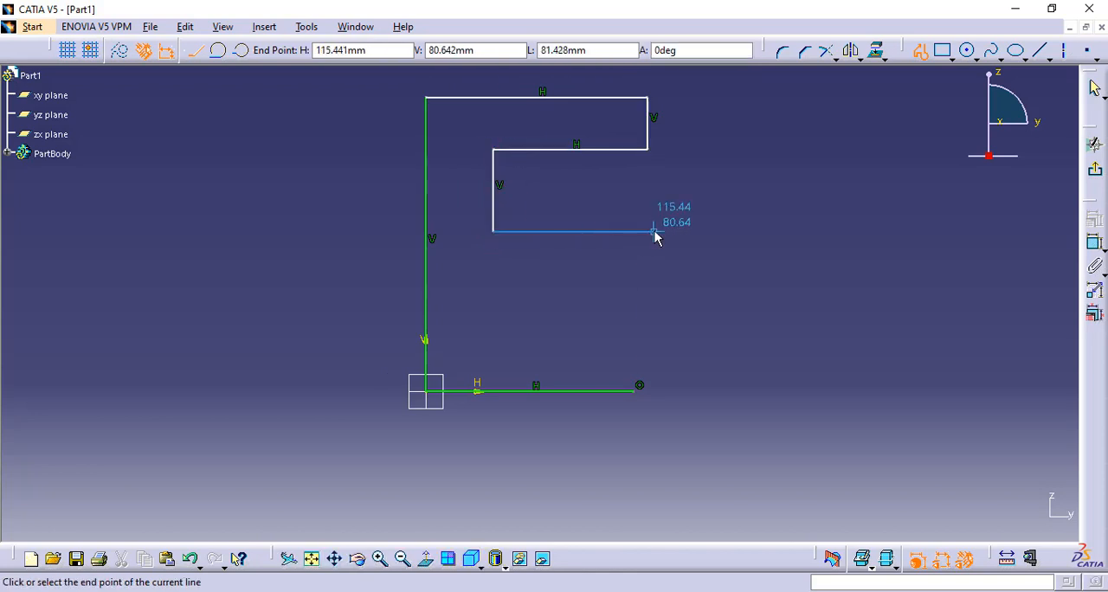
{"action": "left_click", "coordinate": [647, 231]}
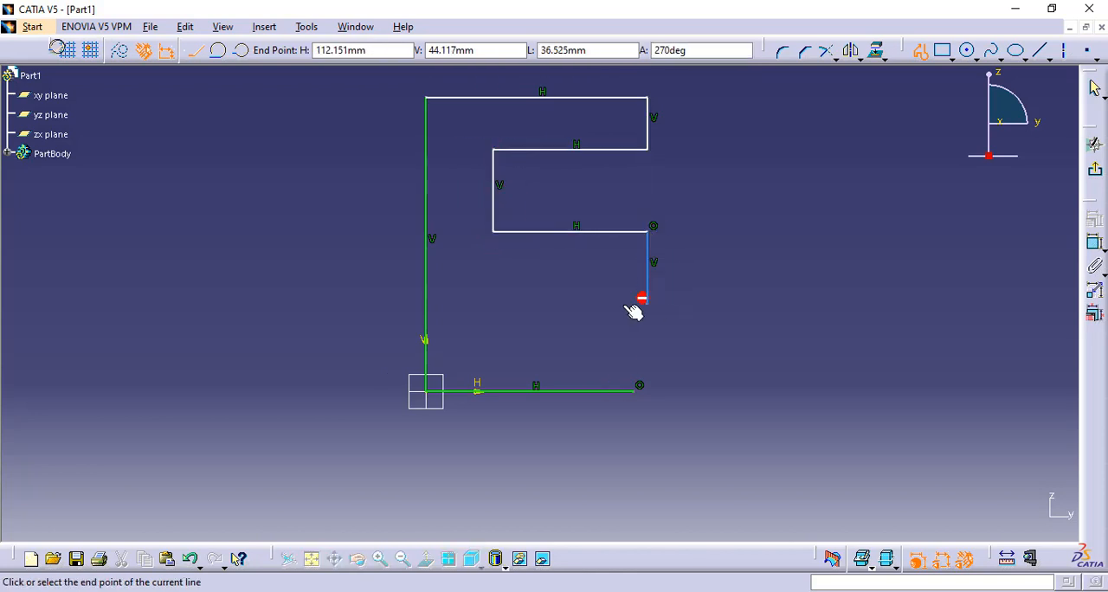
{"action": "left_click", "coordinate": [647, 303]}
{"action": "left_click", "coordinate": [493, 303]}
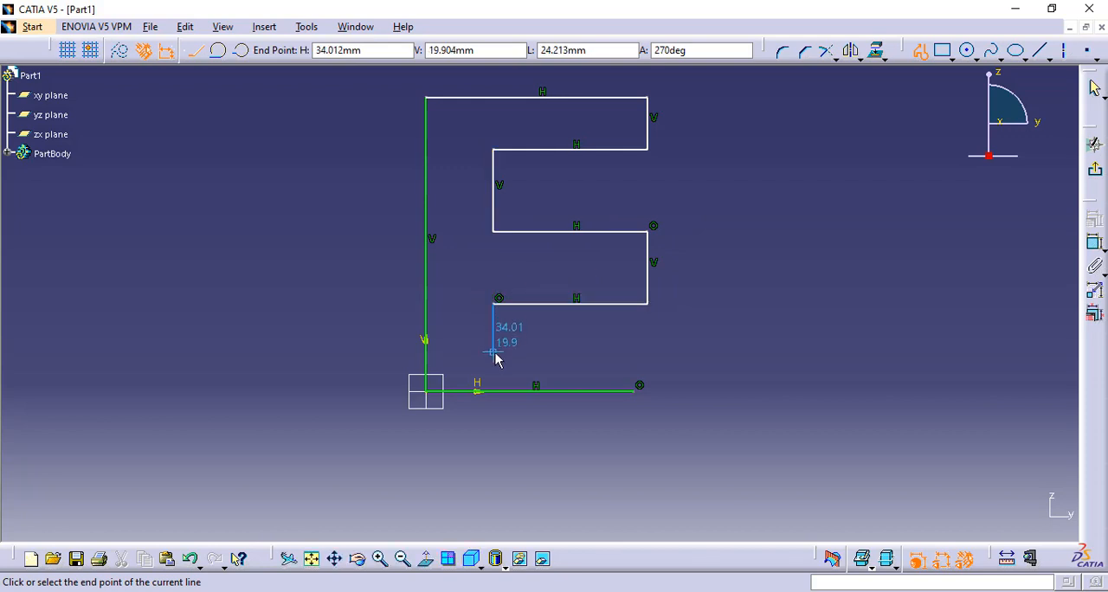
{"action": "left_click", "coordinate": [493, 351]}
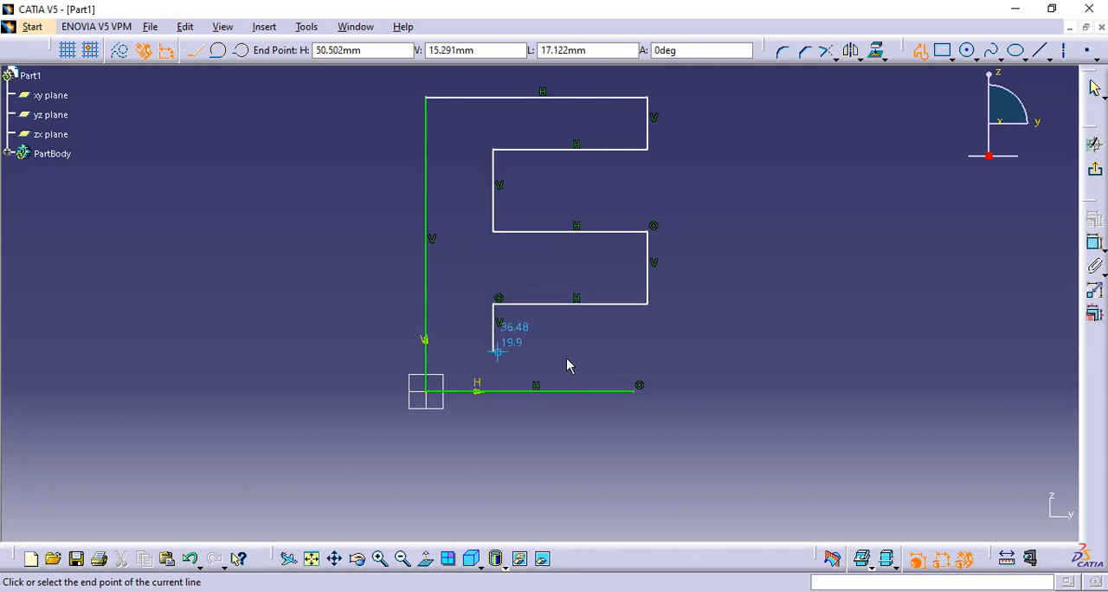
{"action": "left_click", "coordinate": [633, 351]}
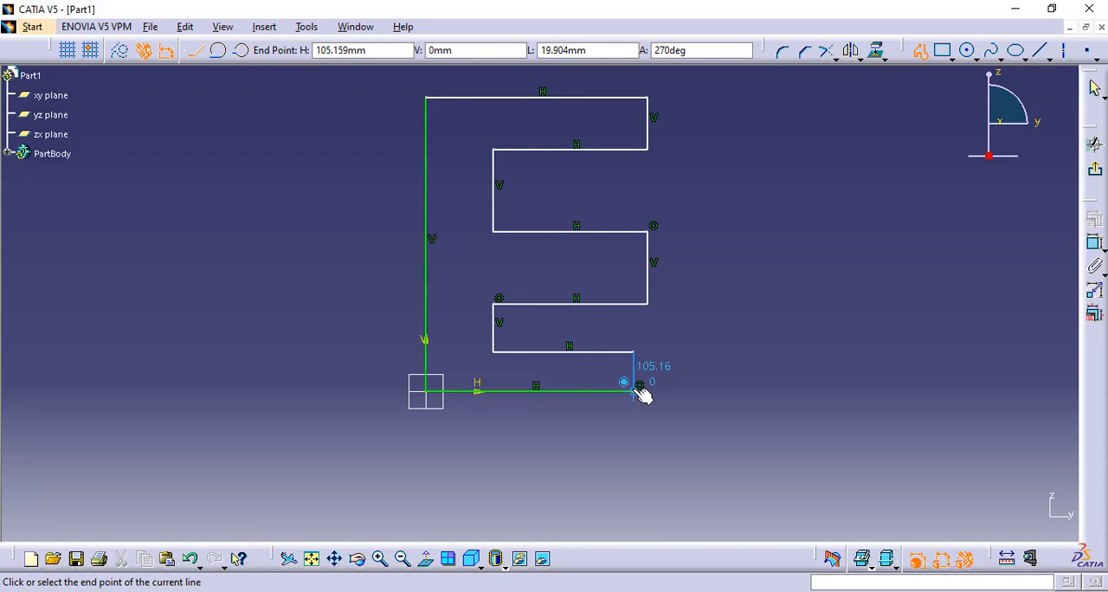
{"action": "left_click", "coordinate": [635, 391]}
- Dimension the height of the E profile's vertical spine and the length of its top edge
{"action": "mouse_move", "coordinate": [819, 161]}
{"action": "middle_mouse_down", "text": "ctrl"}
{"action": "mouse_move", "coordinate": [819, 188]}
{"action": "mouse_move", "coordinate": [717, 191]}
{"action": "middle_mouse_up", "text": "ctrl"}
{"action": "left_click", "coordinate": [1096, 247]}
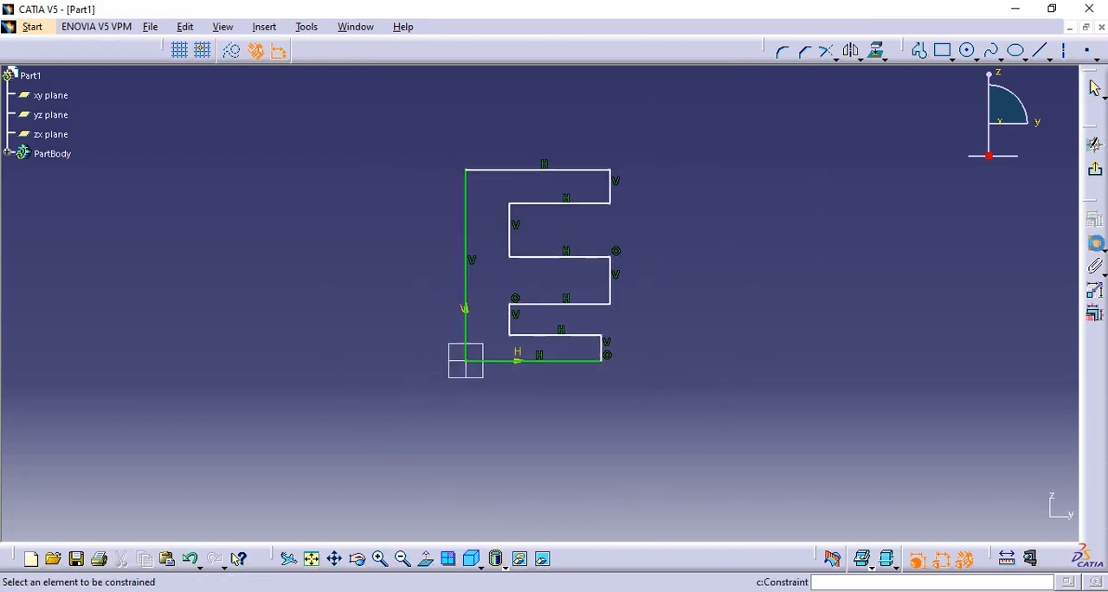
{"action": "left_click", "coordinate": [470, 228]}
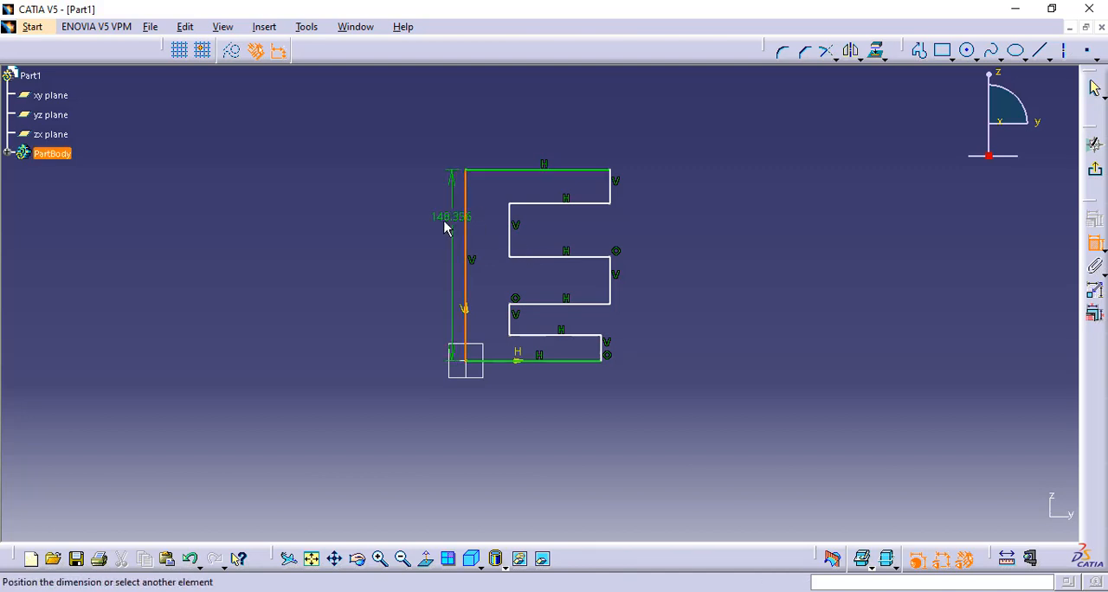
{"action": "left_click", "coordinate": [444, 223]}
{"action": "left_click", "coordinate": [508, 171]}
{"action": "left_click", "coordinate": [505, 125]}
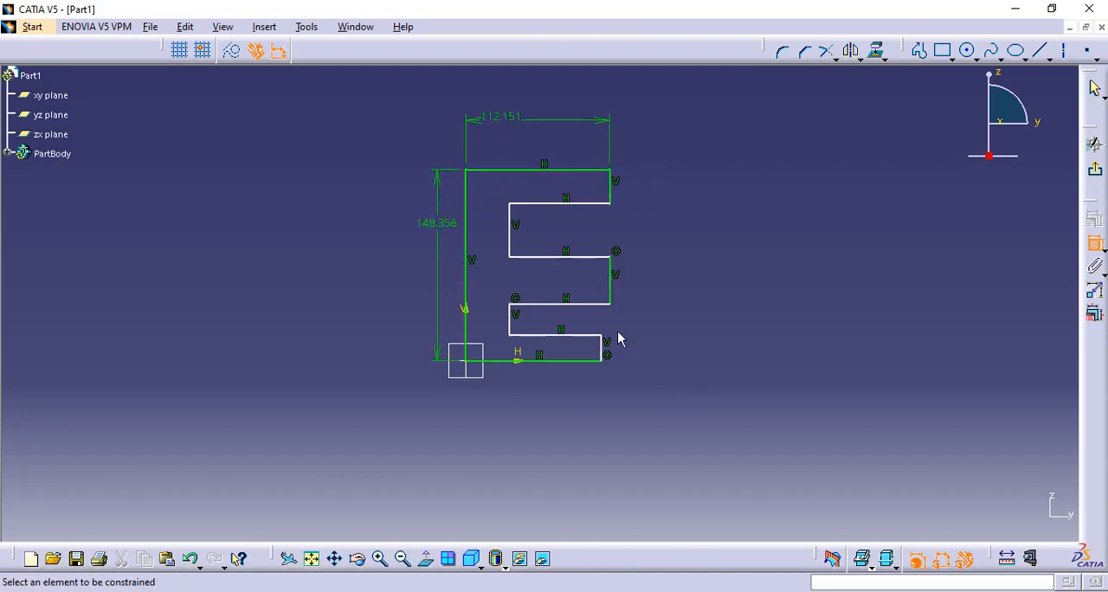
- Dimension the heights of the E profile's top arm, upper gap, middle arm and lower gap
{"action": "left_click", "coordinate": [611, 197]}
{"action": "left_click", "coordinate": [649, 184]}
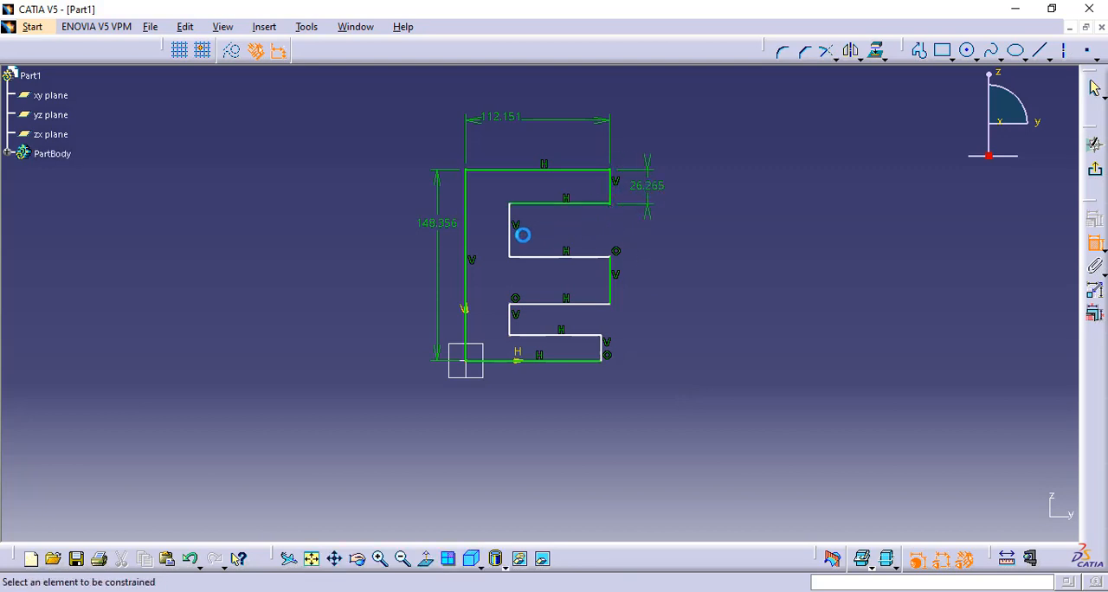
{"action": "left_click", "coordinate": [511, 245]}
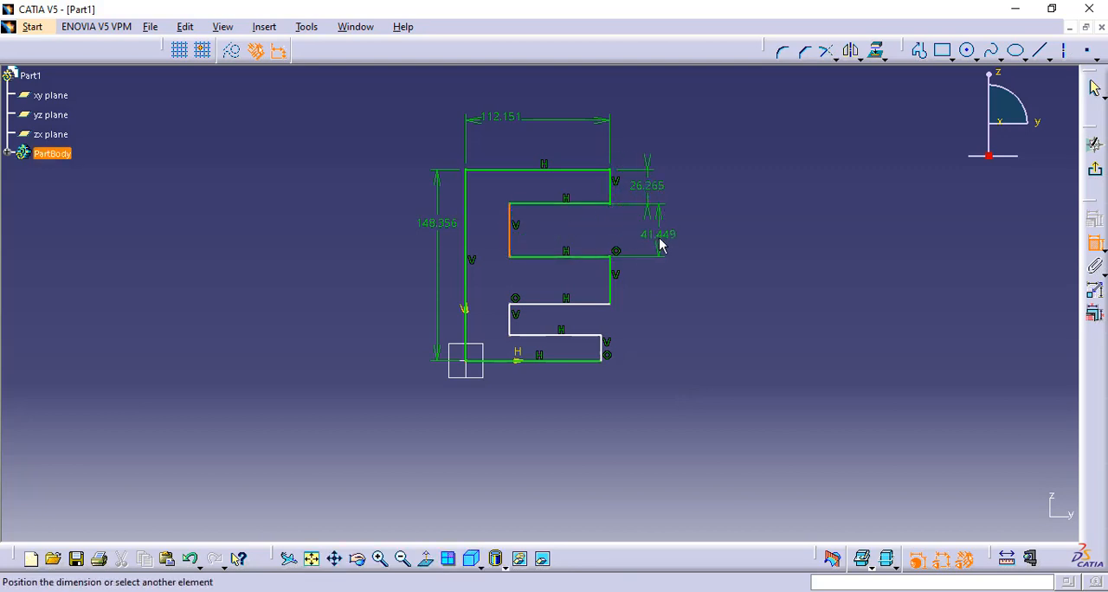
{"action": "left_click", "coordinate": [663, 239]}
{"action": "left_click", "coordinate": [612, 290]}
{"action": "left_click", "coordinate": [668, 297]}
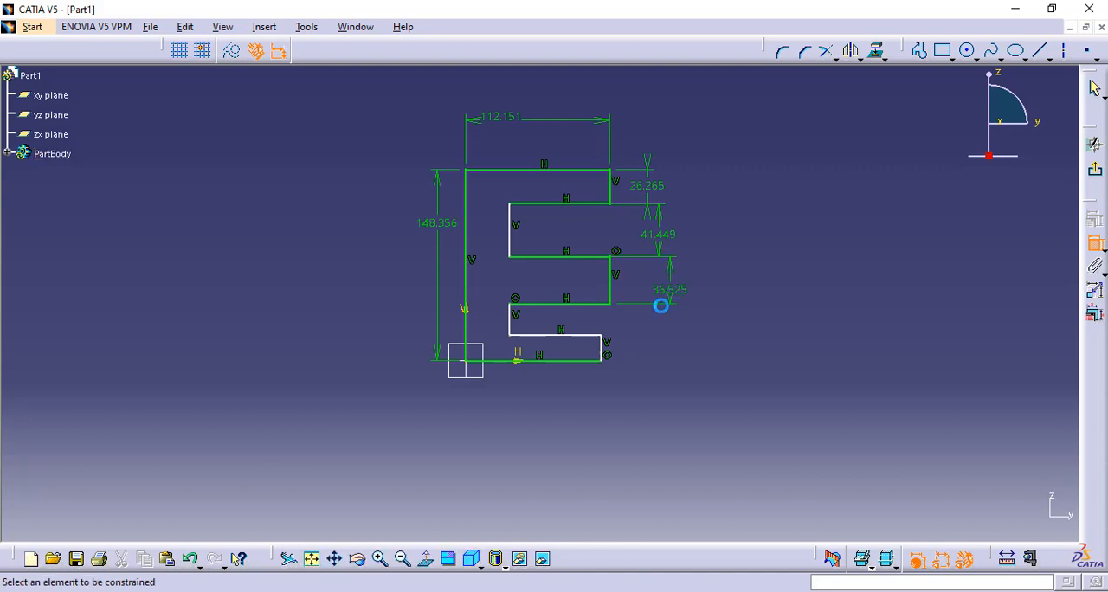
{"action": "left_click", "coordinate": [510, 322]}
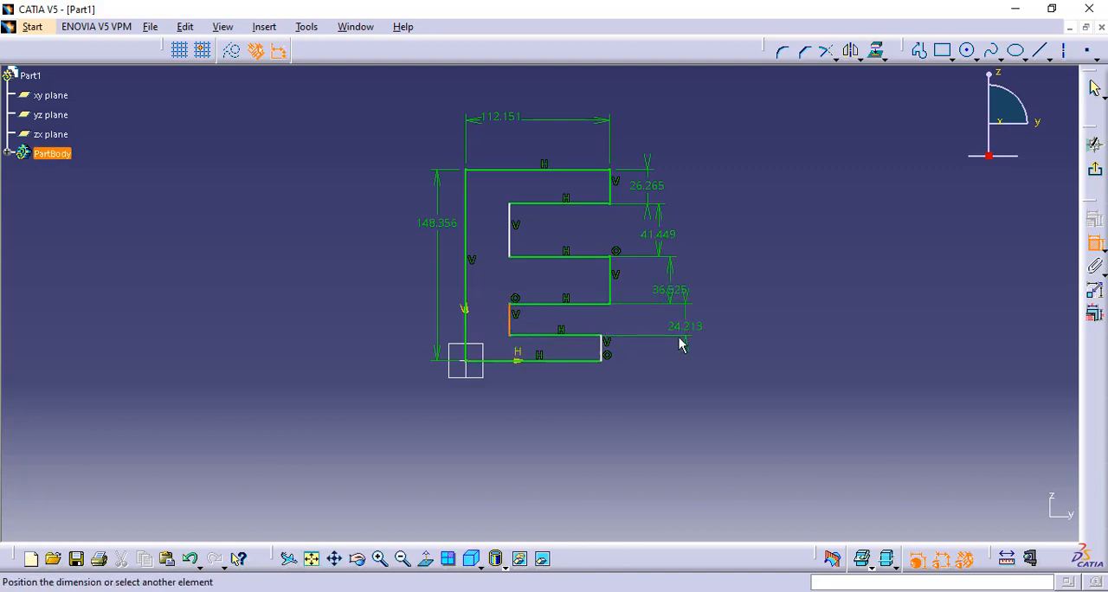
{"action": "left_click", "coordinate": [678, 348]}
- Dimension the lengths of the E profile's bottom edge and the lowest arm's upper edge, and exit the sketch
{"action": "left_click", "coordinate": [570, 361]}
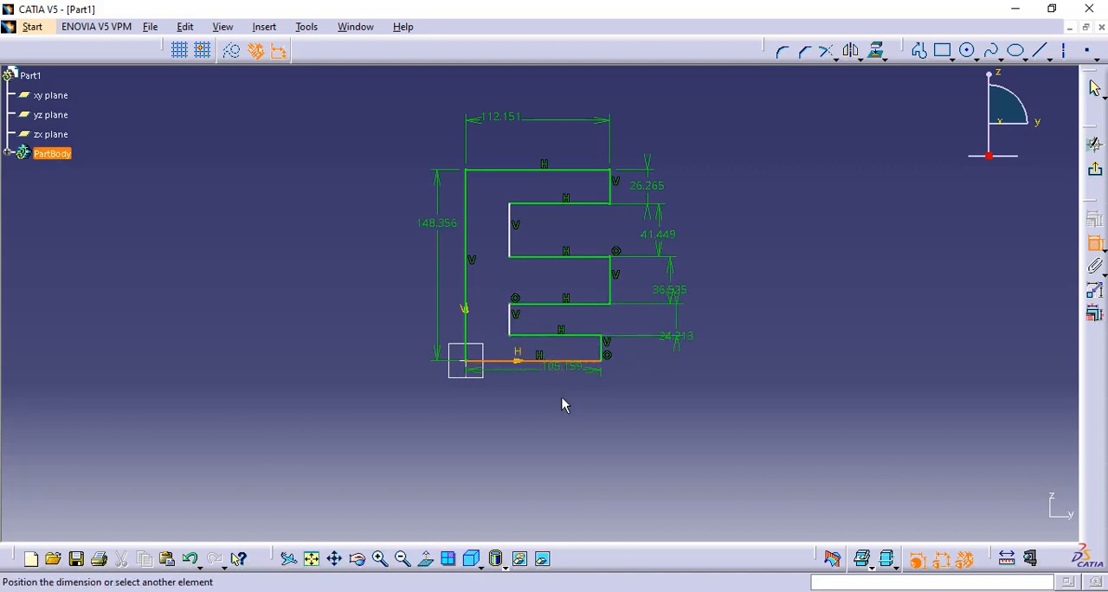
{"action": "left_click", "coordinate": [557, 416]}
{"action": "left_click", "coordinate": [559, 336]}
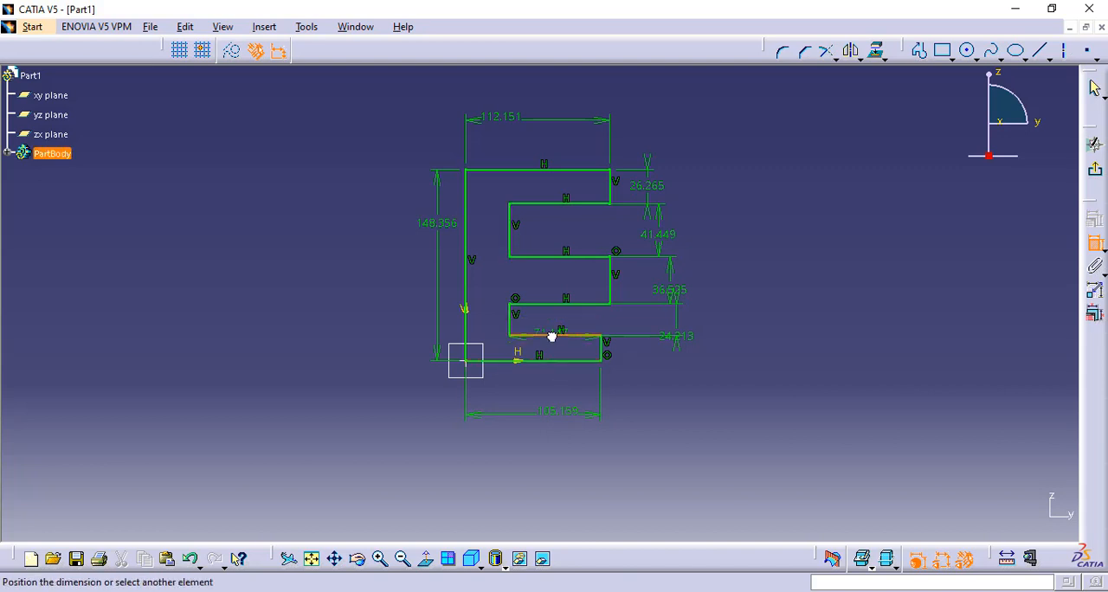
{"action": "left_click", "coordinate": [554, 329]}
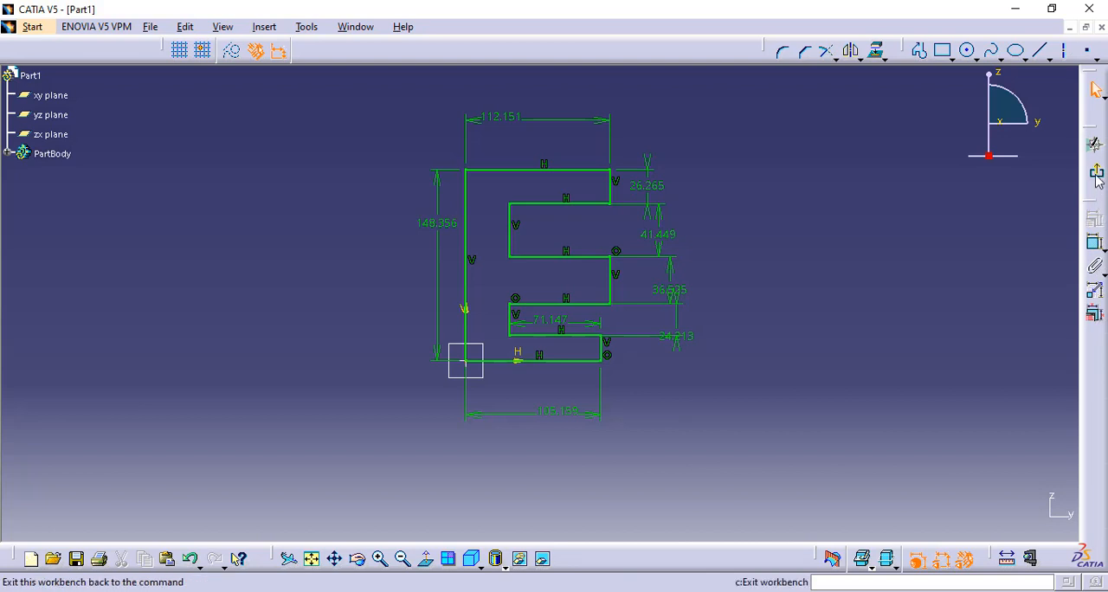
{"action": "left_click", "coordinate": [1096, 175]}
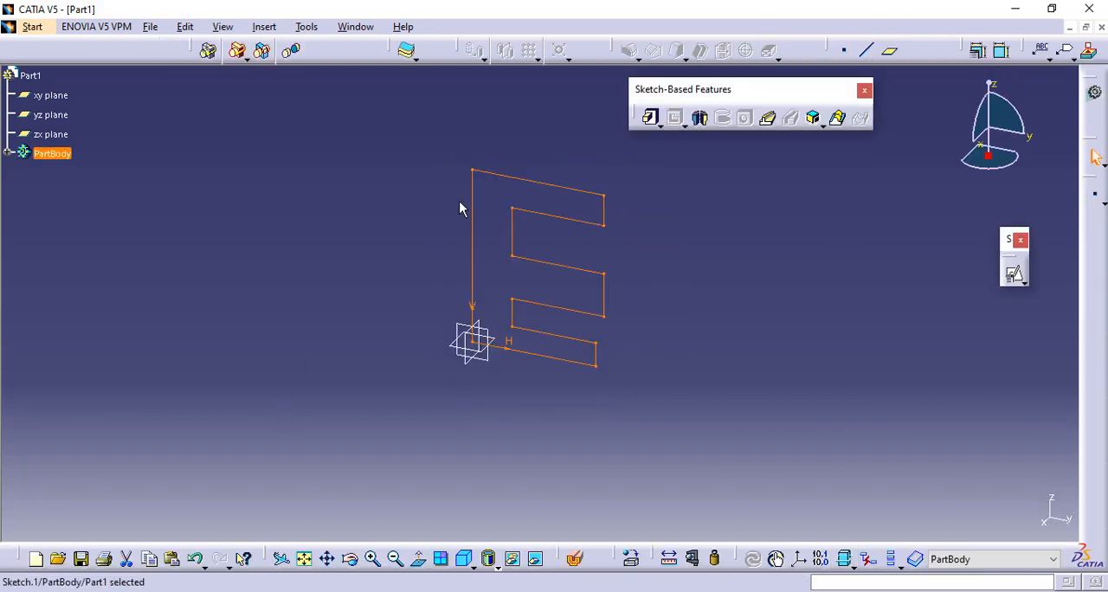
- Start a Pad from the E sketch with a Dimension-type first limit of 50 mm and preview it
{"action": "left_click", "coordinate": [651, 118]}
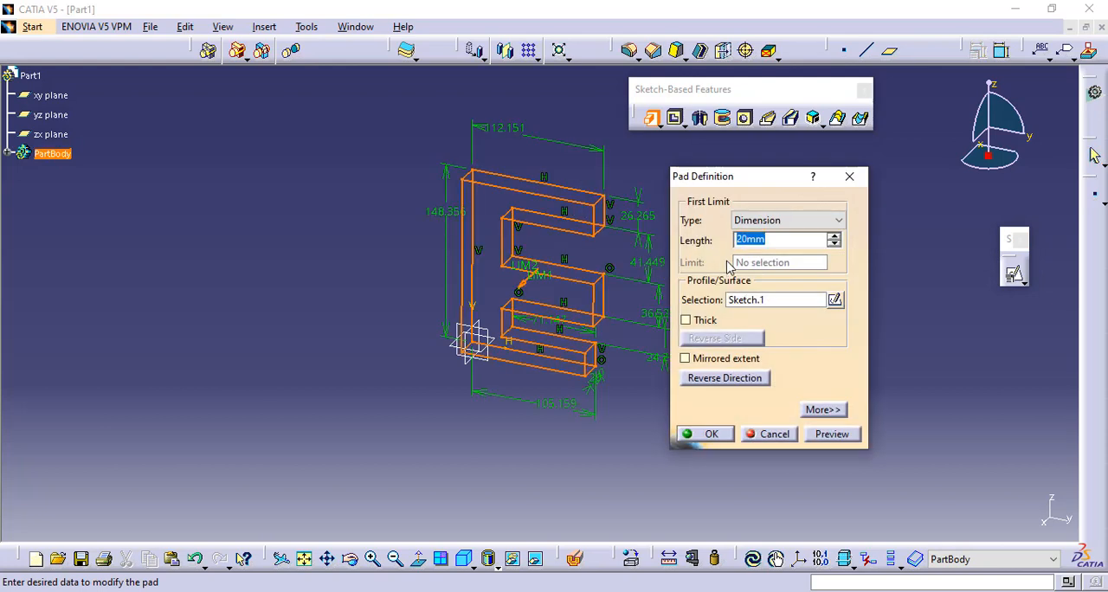
{"action": "left_click_drag", "start_coordinate": [753, 178], "coordinate": [866, 177]}
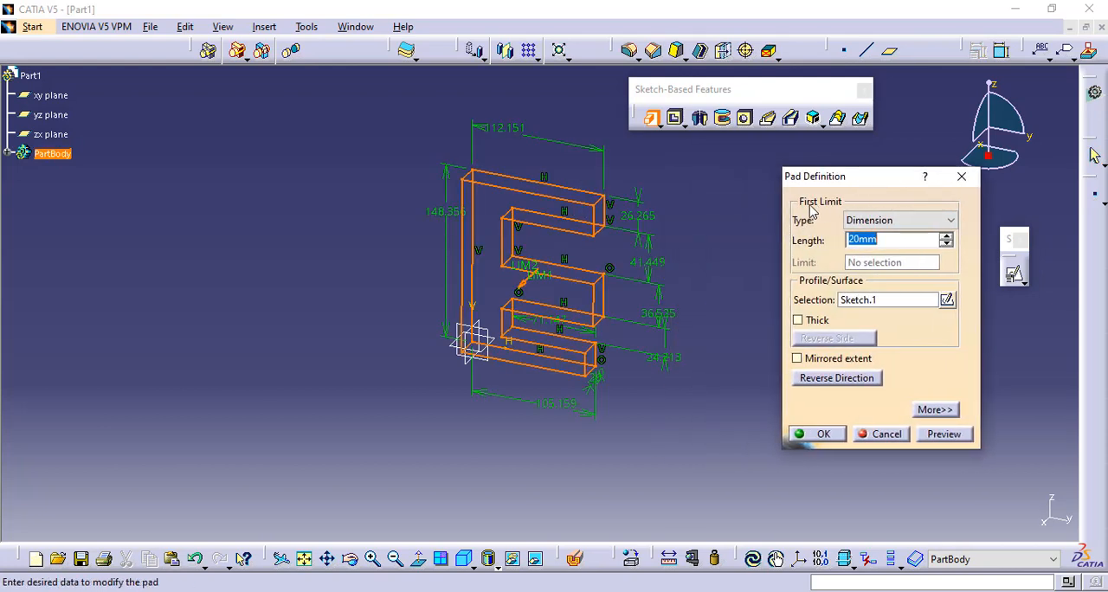
{"action": "left_click", "coordinate": [870, 224]}
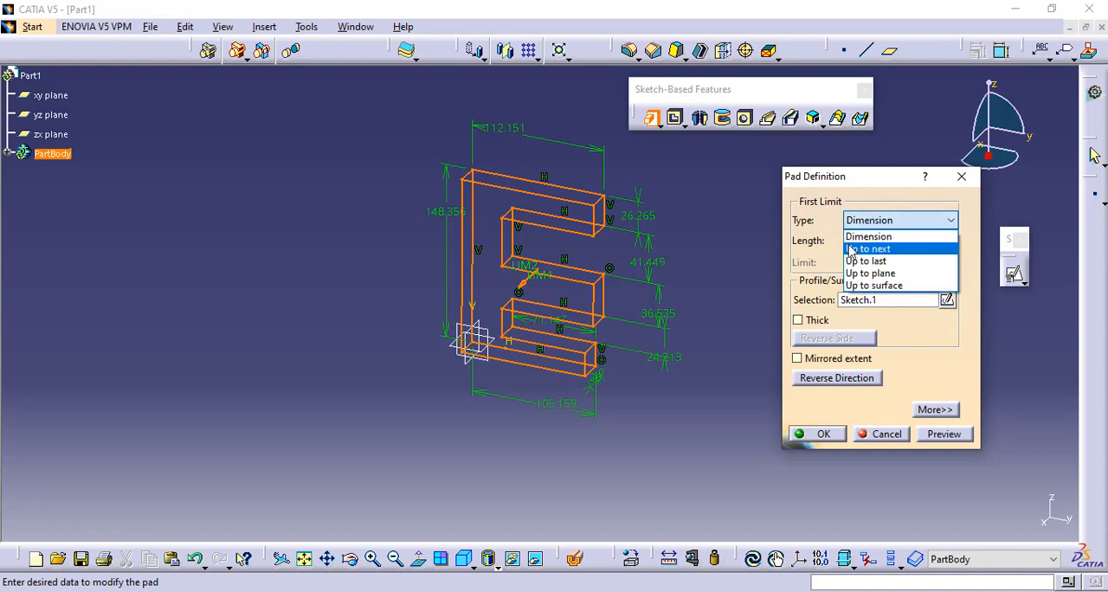
{"action": "left_click", "coordinate": [897, 238]}
{"action": "left_click_drag", "start_coordinate": [917, 243], "coordinate": [790, 247]}
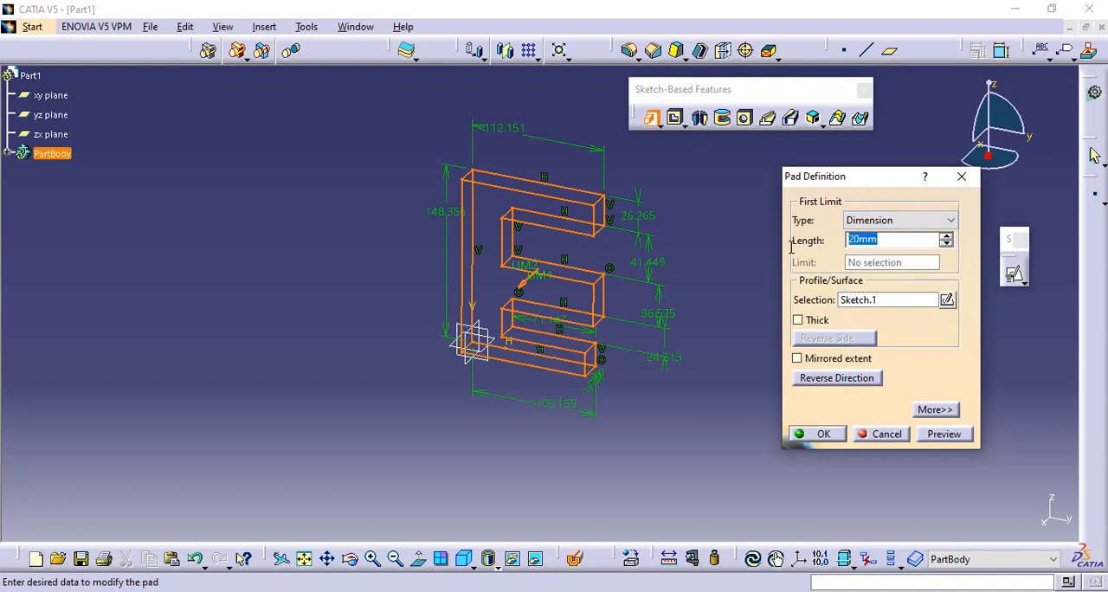
{"action": "type", "text": "50"}
{"action": "left_click", "coordinate": [939, 436]}
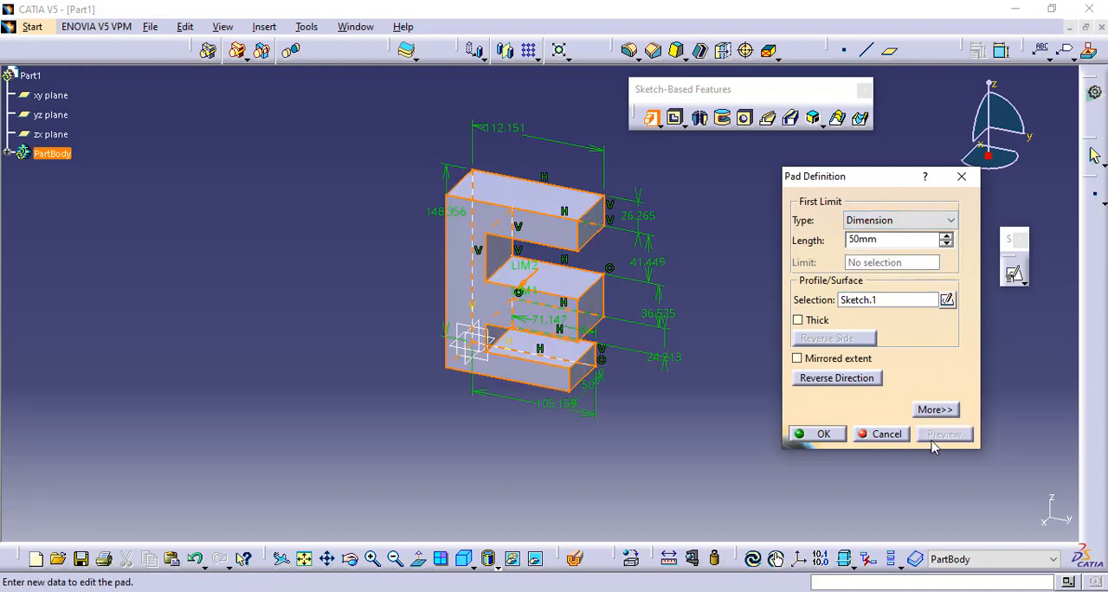
- Reverse the pad's direction and apply a mirrored extent, previewing each change
{"action": "middle_click_drag", "start_coordinate": [707, 237], "coordinate": [550, 232]}
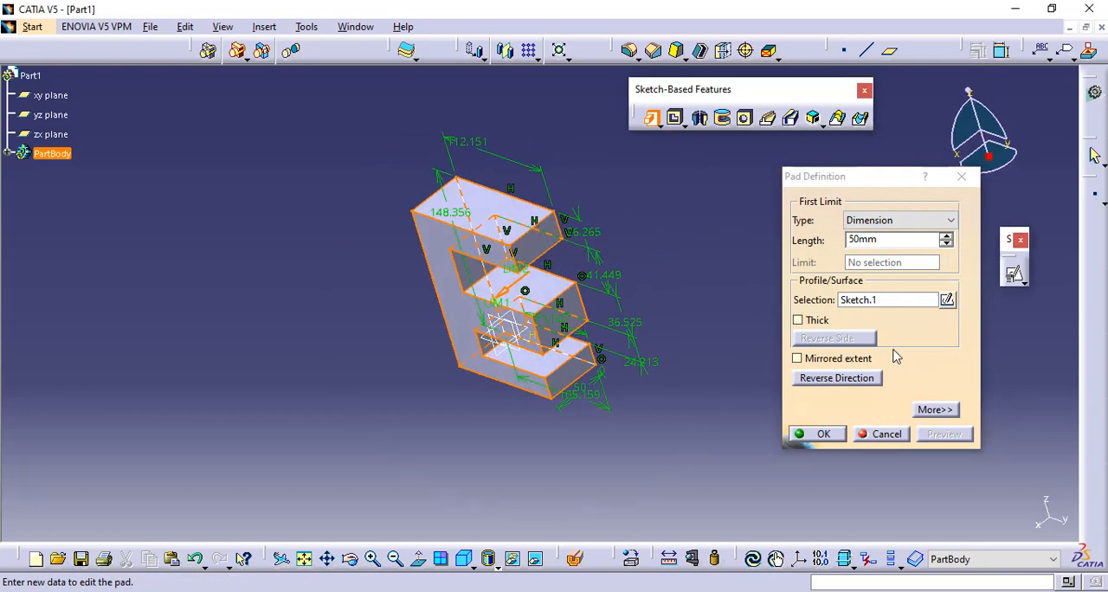
{"action": "left_click", "coordinate": [836, 378]}
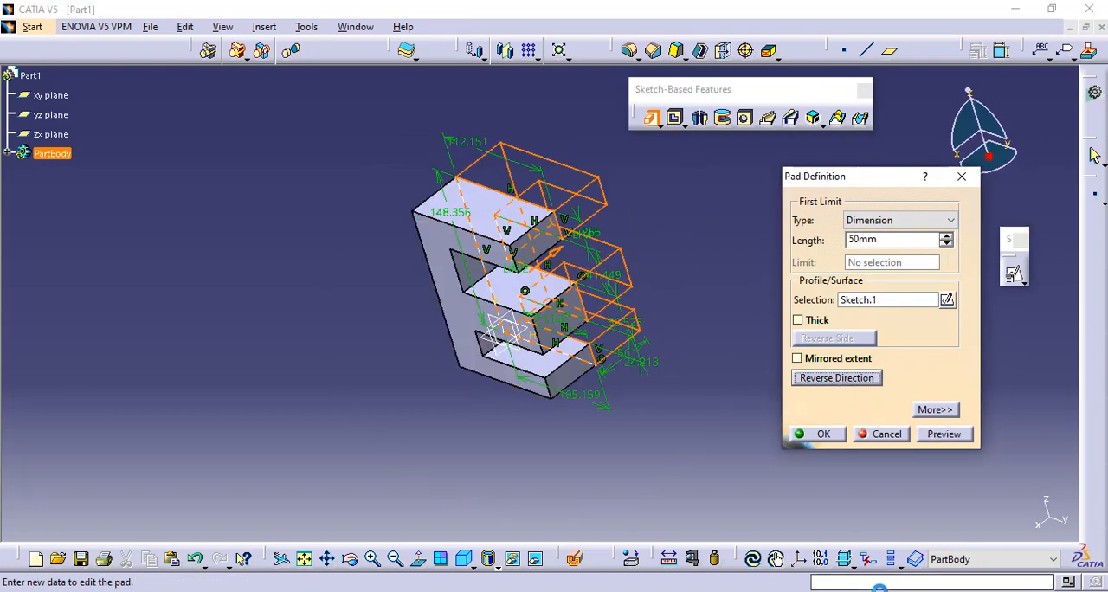
{"action": "left_click", "coordinate": [937, 435]}
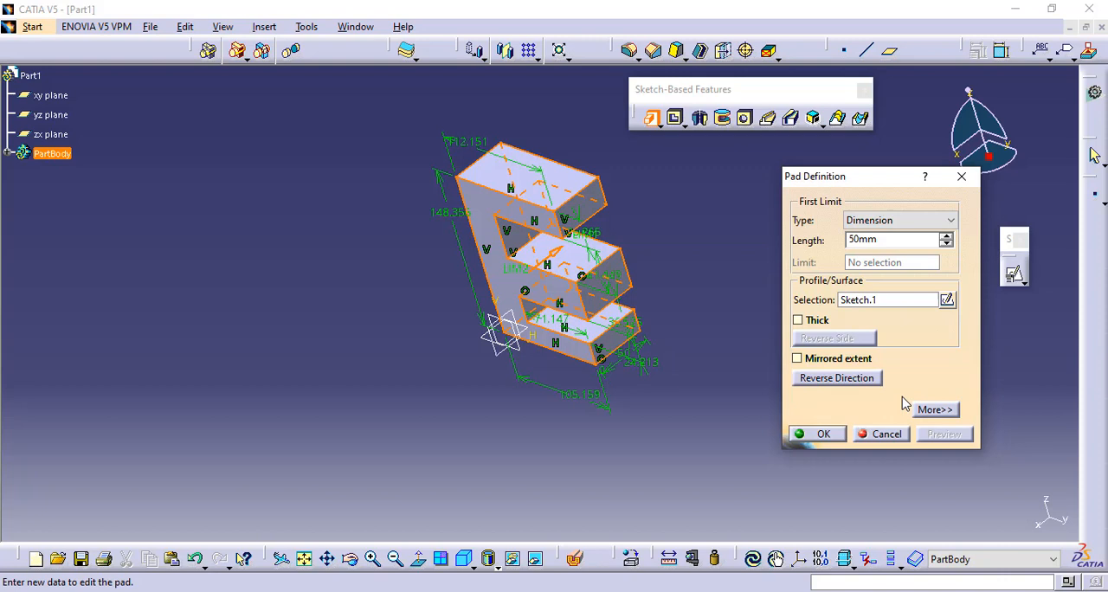
{"action": "left_click", "coordinate": [830, 362]}
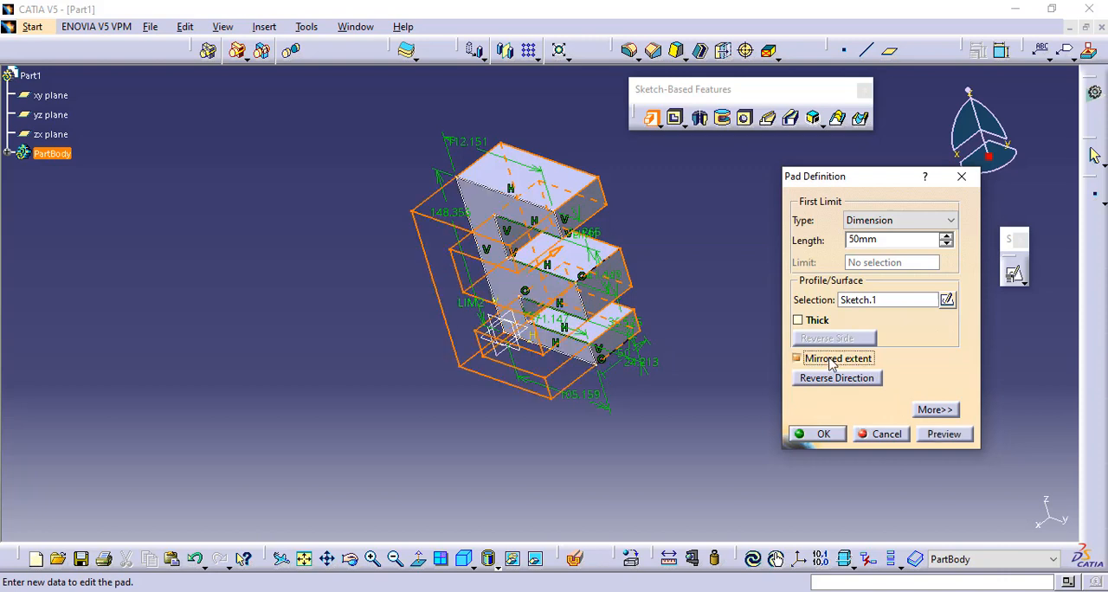
{"action": "left_click", "coordinate": [946, 434]}
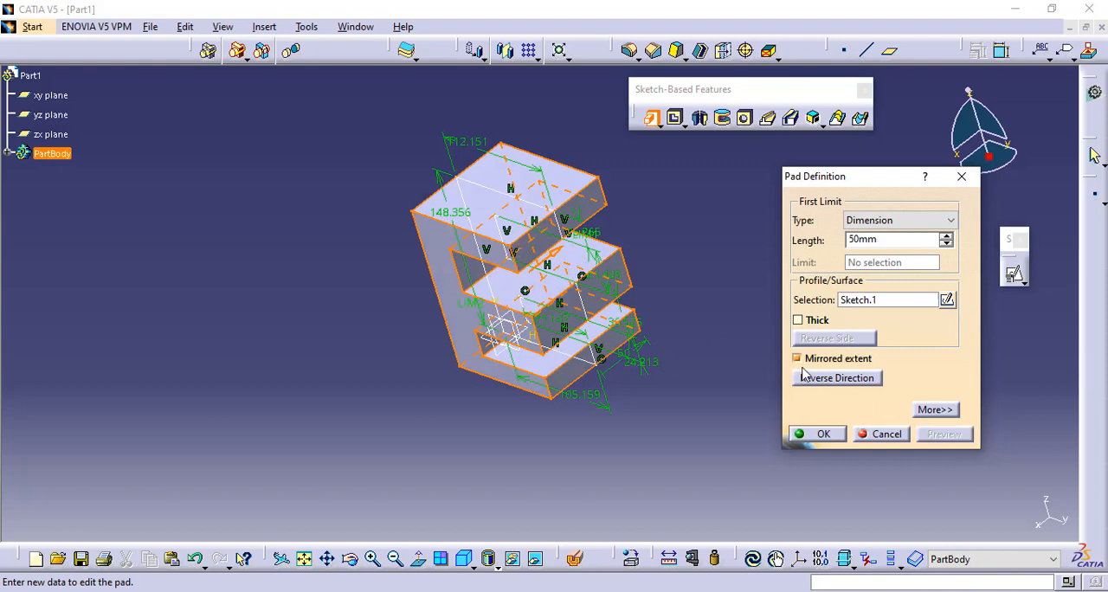
{"action": "left_click_drag", "start_coordinate": [866, 180], "coordinate": [837, 184]}
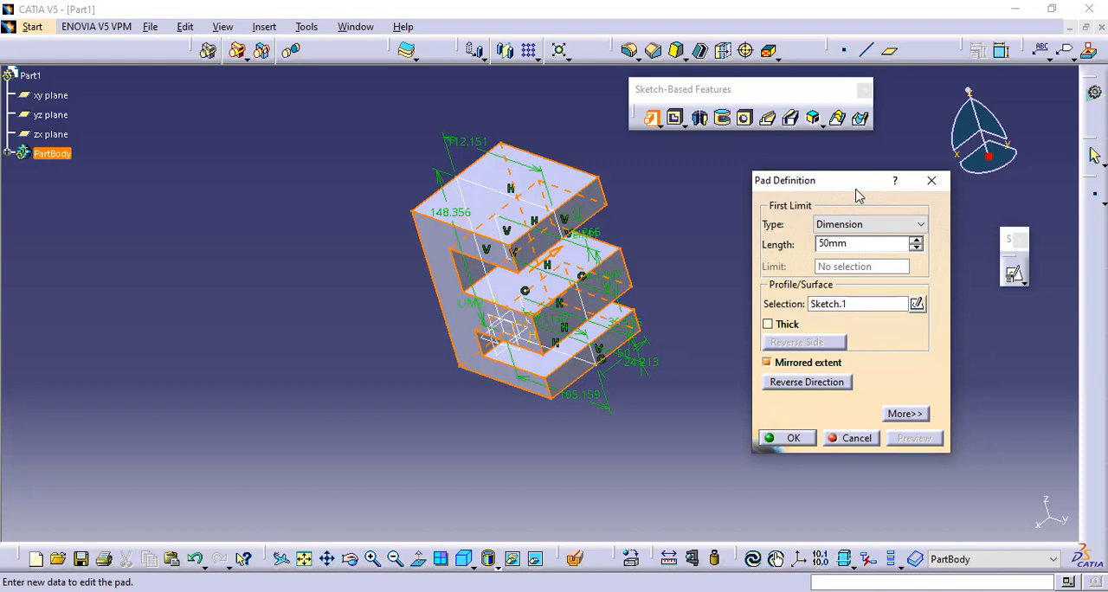
- Turn off the pad's mirrored extent, set its second limit length to 20 mm, and preview it
{"action": "left_click", "coordinate": [905, 414]}
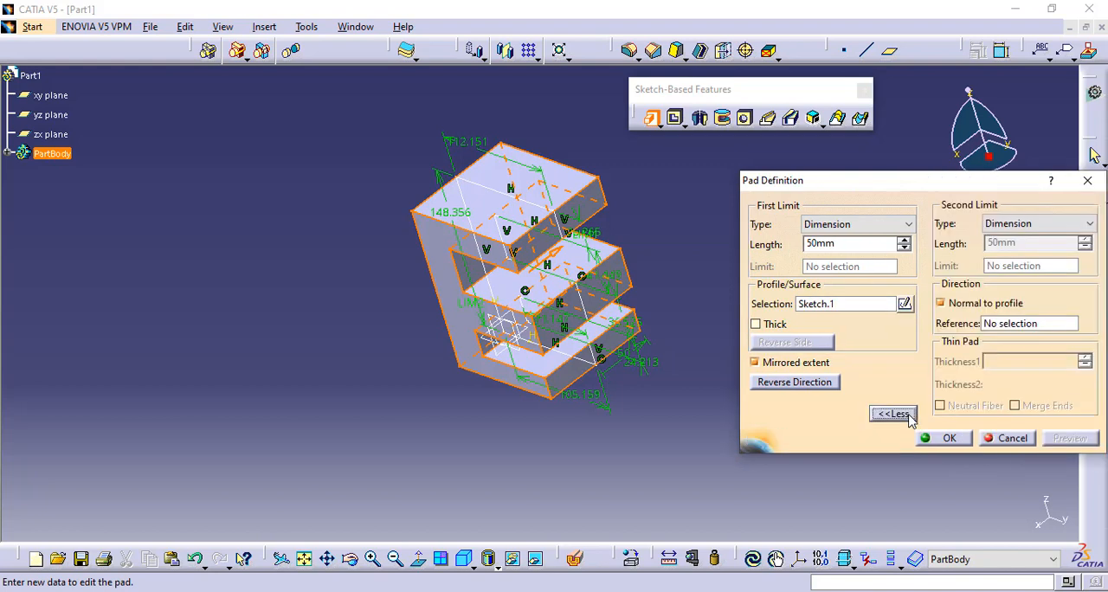
{"action": "left_click", "coordinate": [777, 364]}
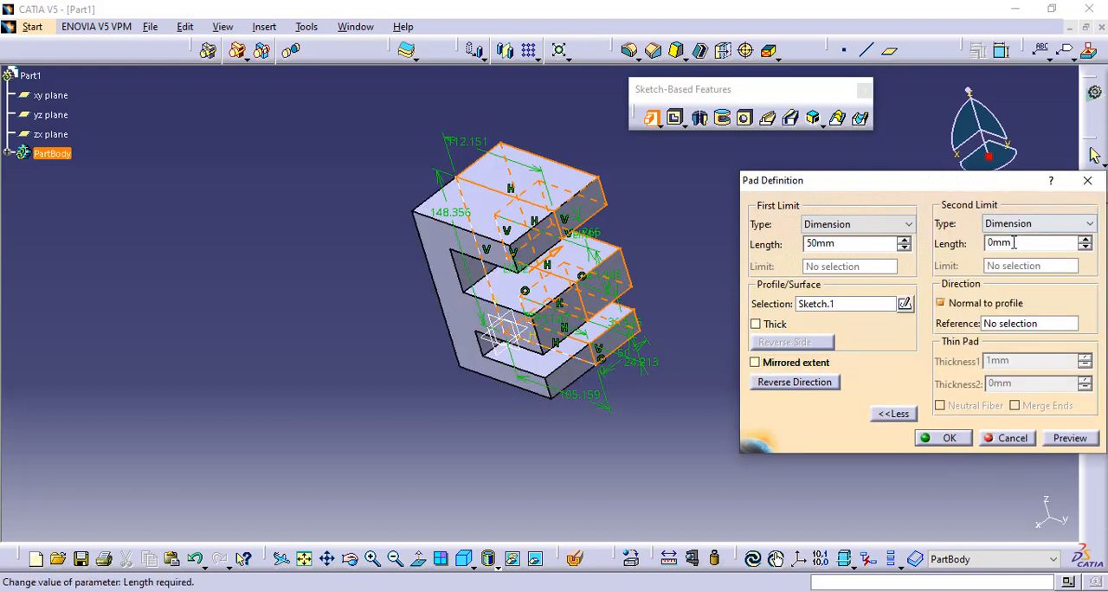
{"action": "left_click_drag", "start_coordinate": [1026, 244], "coordinate": [937, 251]}
{"action": "type", "text": "20"}
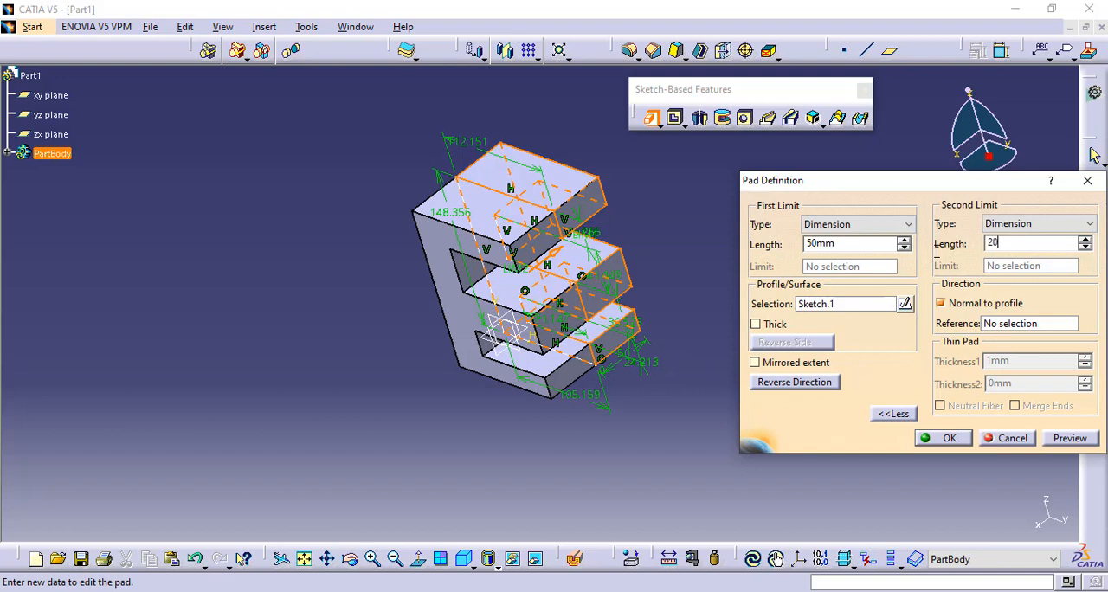
{"action": "left_click", "coordinate": [1070, 438]}
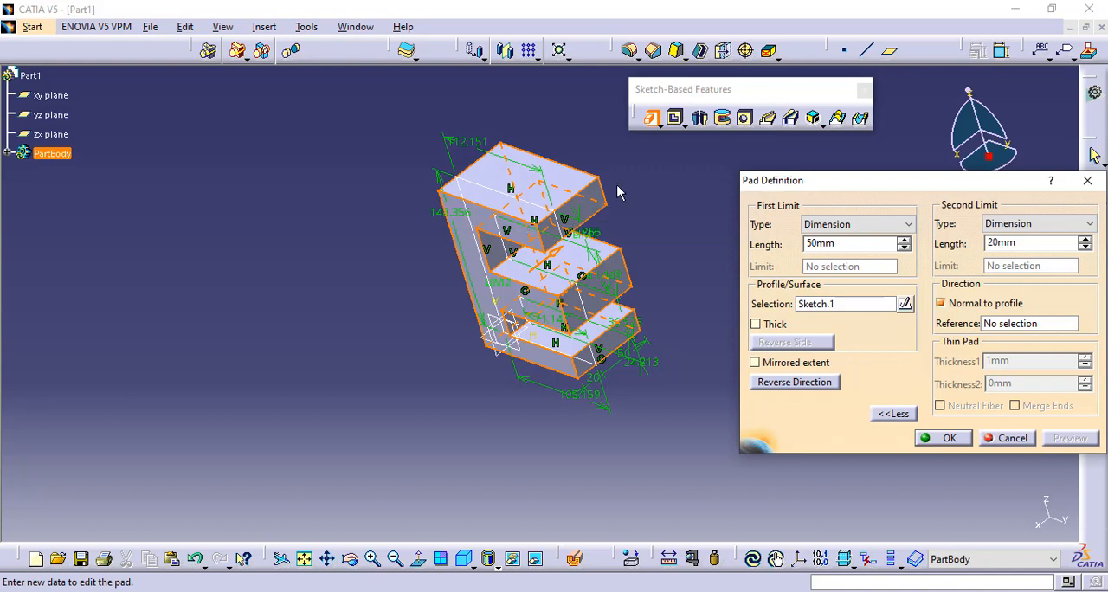
- Reverse the pad's direction and create the pad, keeping it normal to the profile
{"action": "left_click", "coordinate": [782, 385]}
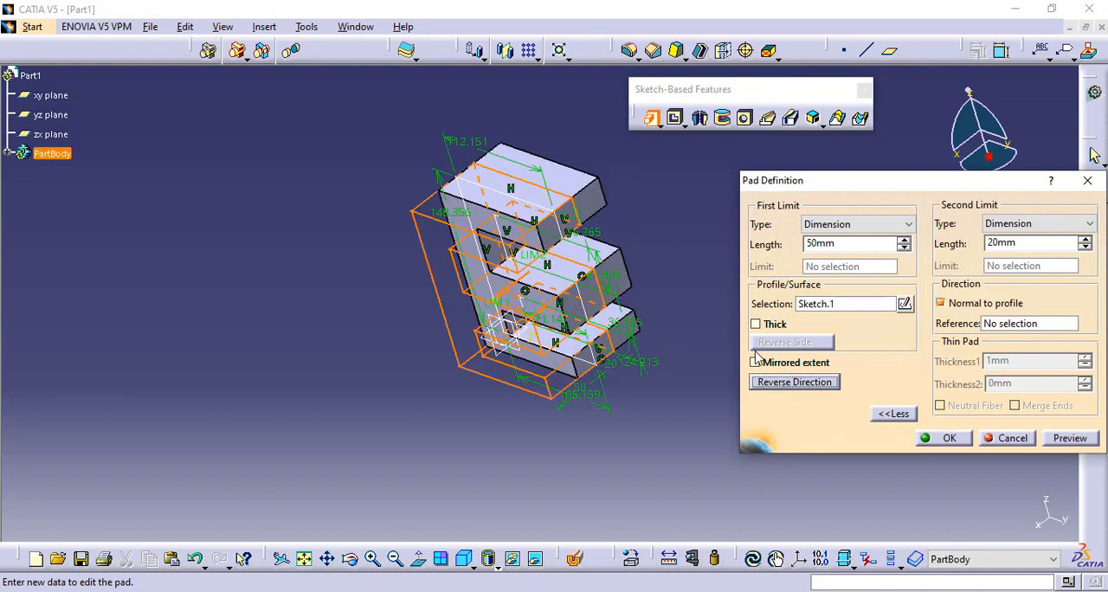
{"action": "left_click", "coordinate": [1061, 438]}
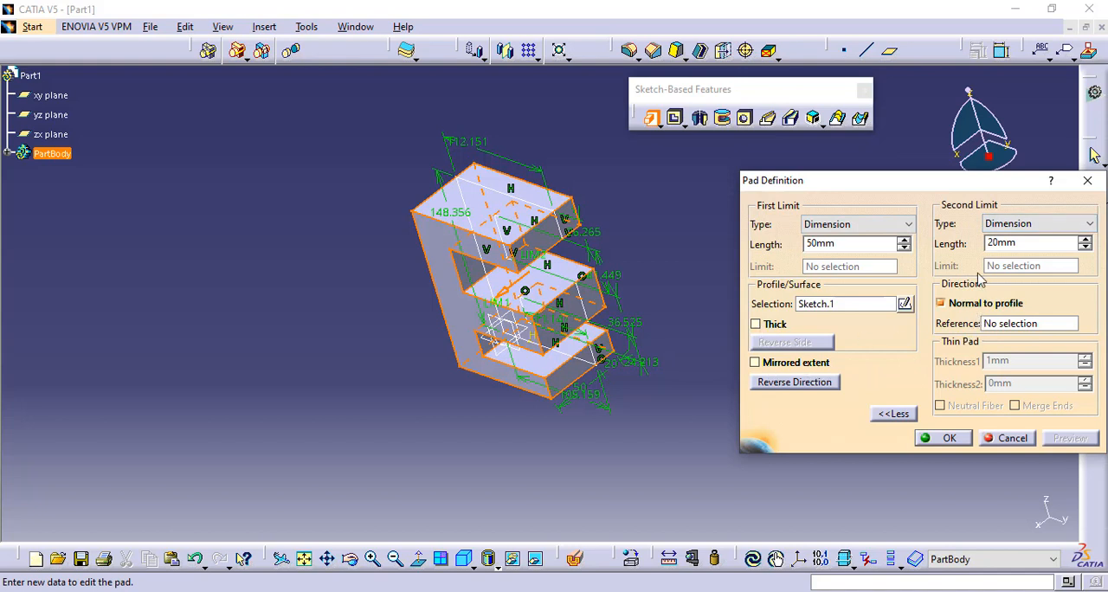
{"action": "left_click_drag", "start_coordinate": [945, 188], "coordinate": [889, 177]}
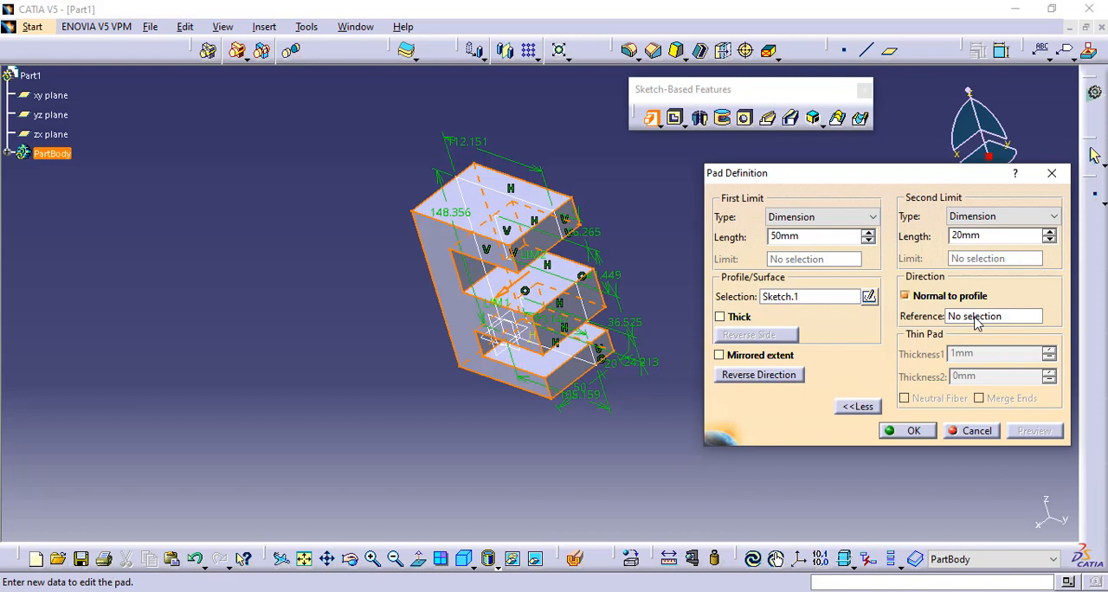
{"action": "right_click", "coordinate": [955, 318]}
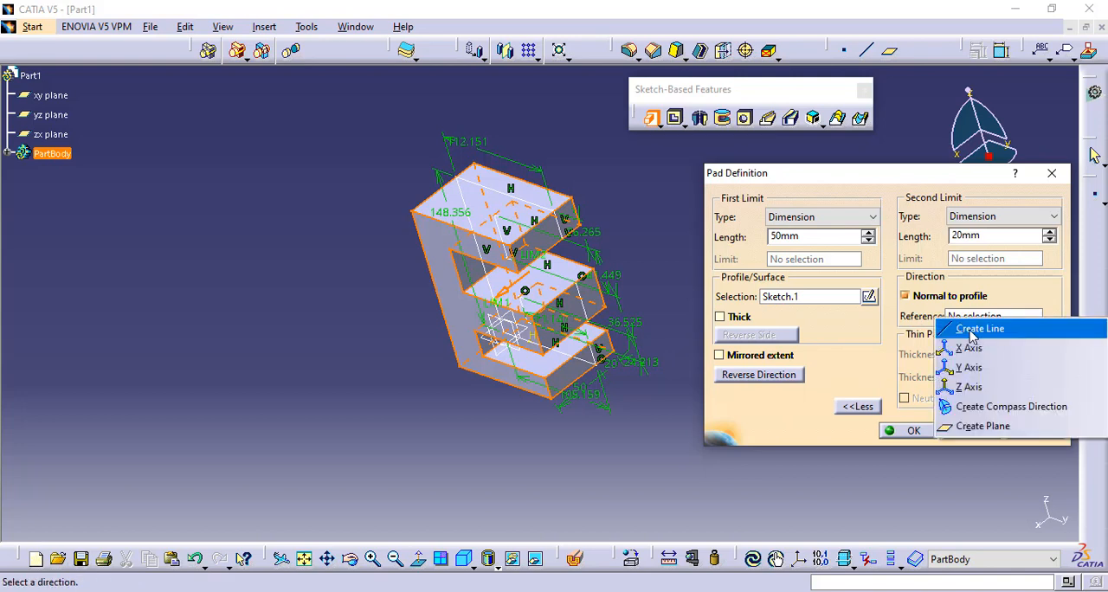
{"action": "left_click", "coordinate": [886, 329]}
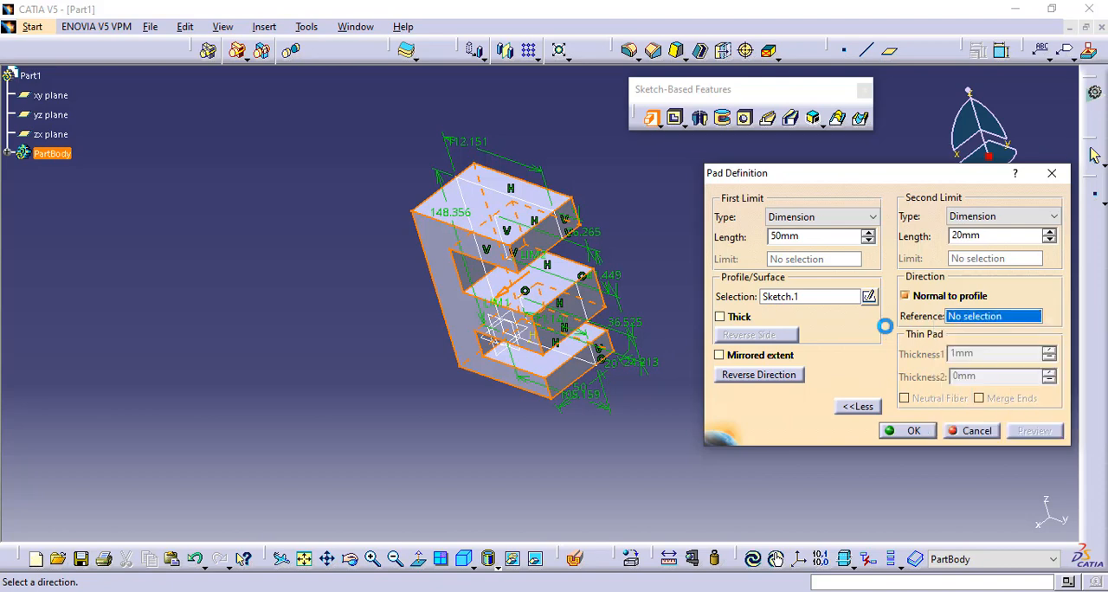
{"action": "left_click", "coordinate": [903, 431]}
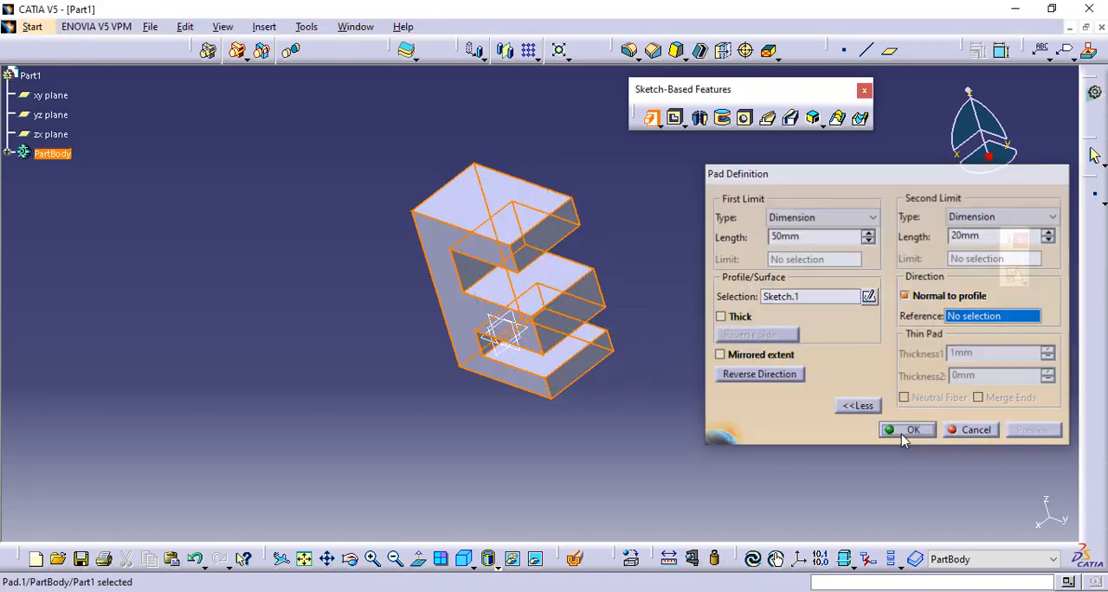
- Reopen the E-shaped pad's definition, set its first limit length to 60 mm, and preview it
{"action": "left_click", "coordinate": [471, 561]}
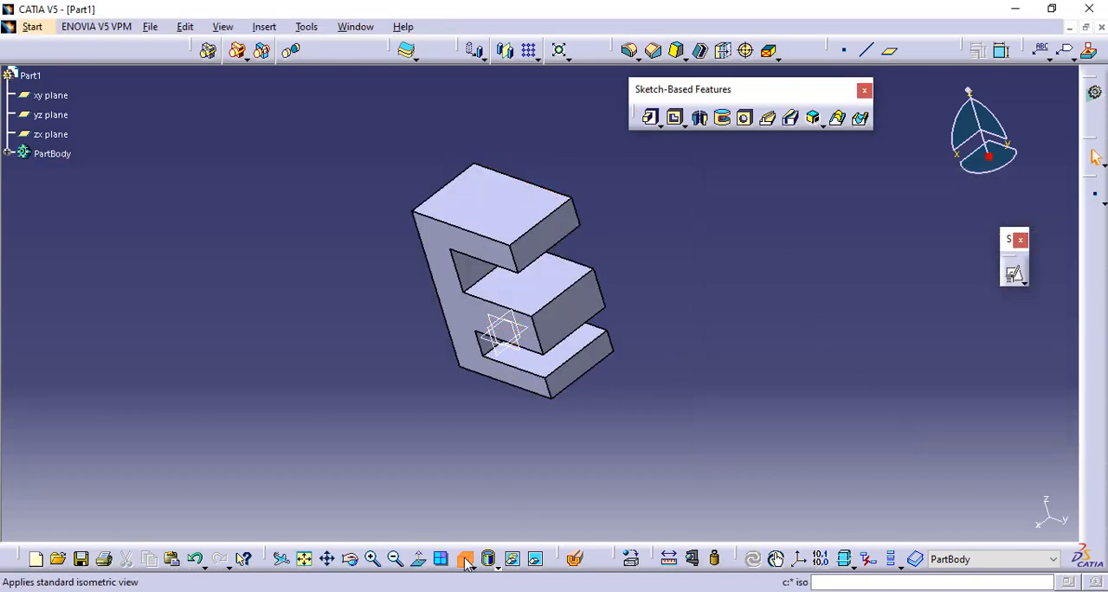
{"action": "middle_click_drag", "start_coordinate": [448, 398], "coordinate": [526, 327]}
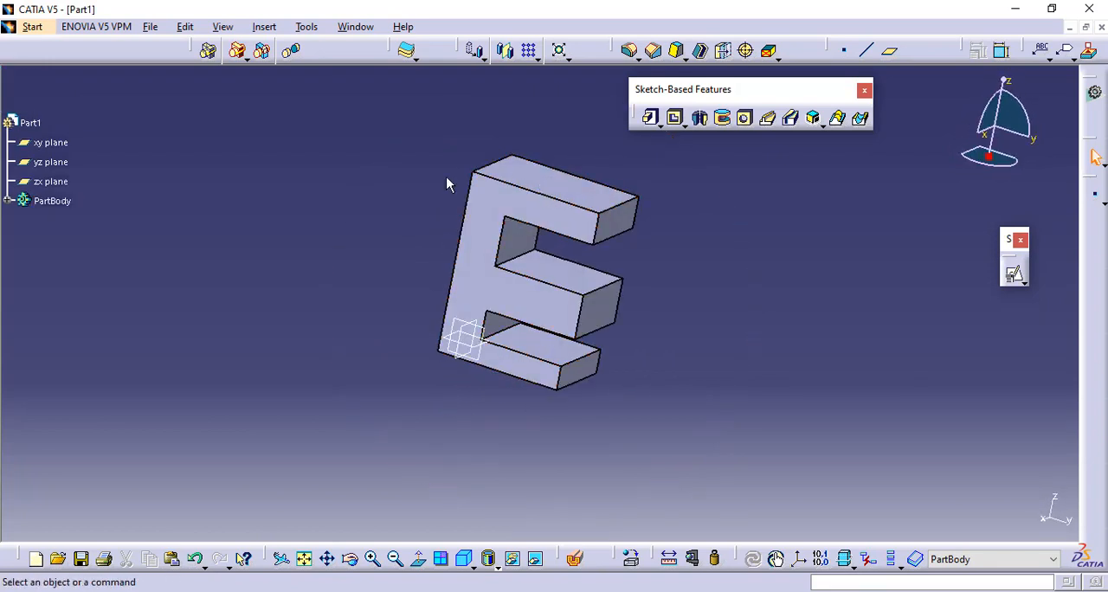
{"action": "left_click", "coordinate": [8, 201]}
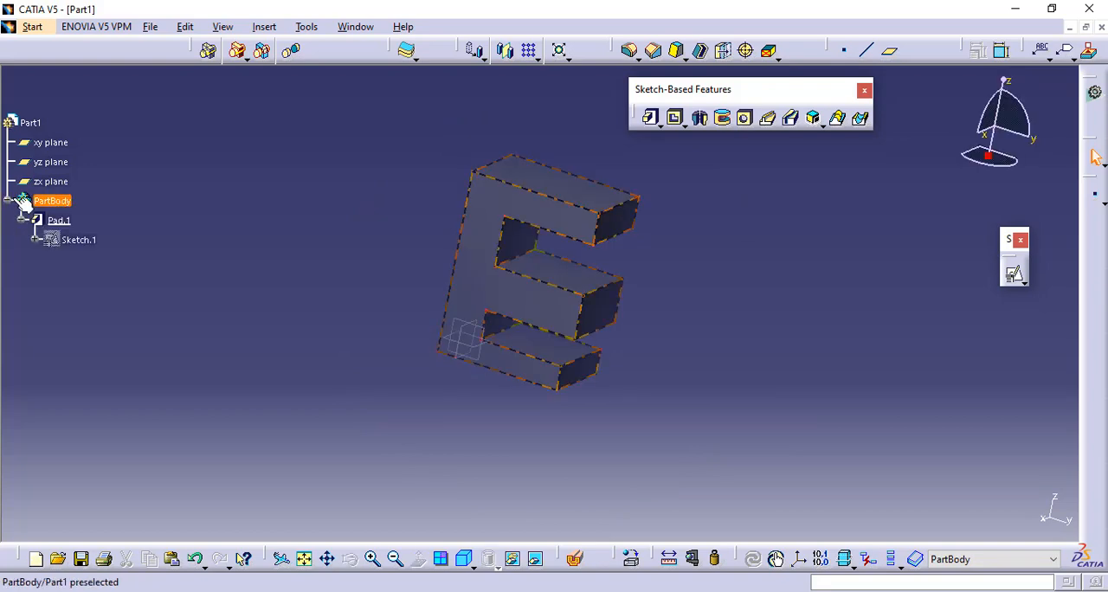
{"action": "double_click", "coordinate": [57, 221]}
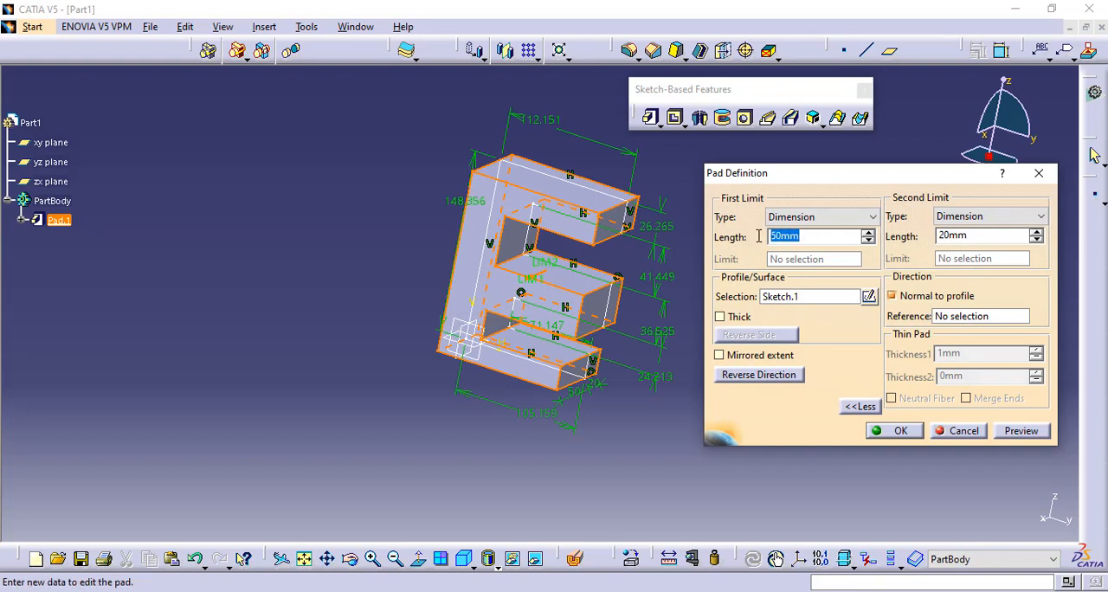
{"action": "type", "text": "60"}
{"action": "left_click", "coordinate": [1042, 433]}
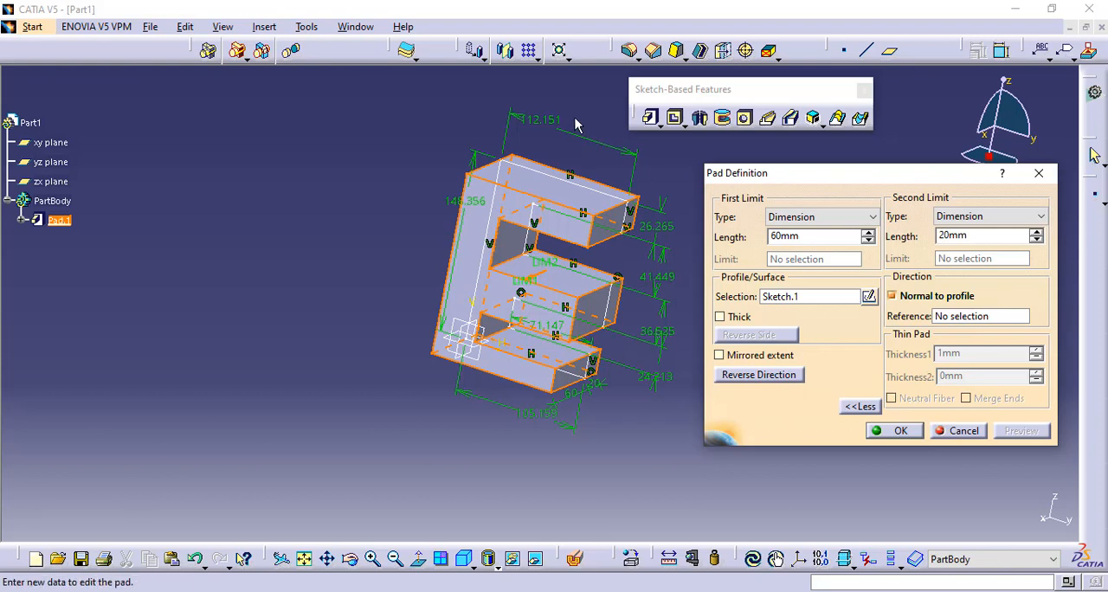
{"action": "middle_click_drag", "start_coordinate": [574, 126], "coordinate": [504, 135]}
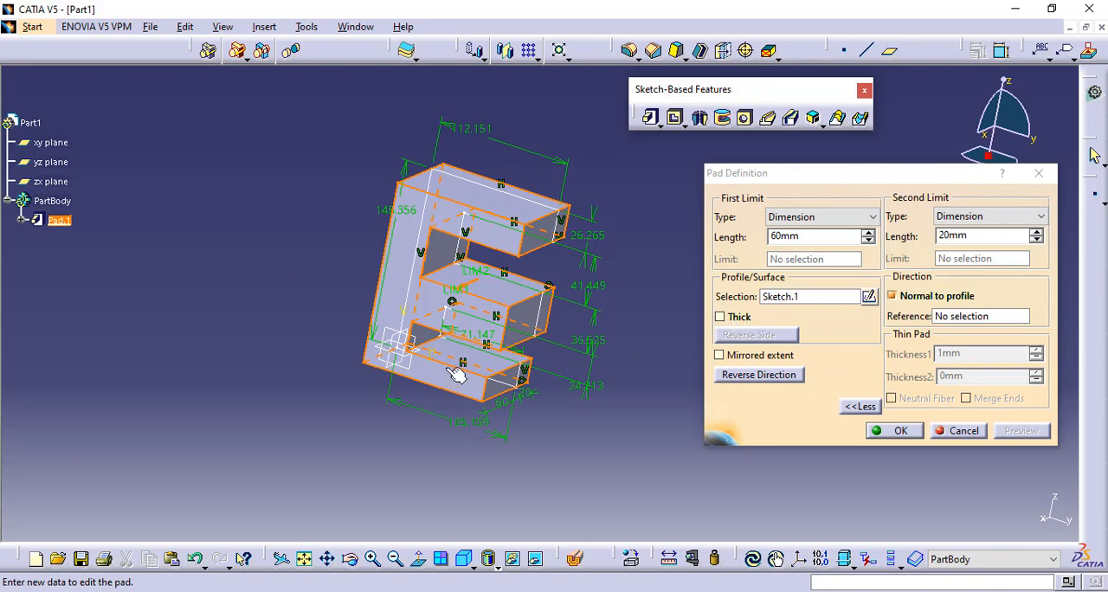
- Turn on the Thick option for the E-shaped pad and preview the thin-walled result from several angles
{"action": "left_click", "coordinate": [729, 321]}
{"action": "left_click", "coordinate": [1013, 431]}
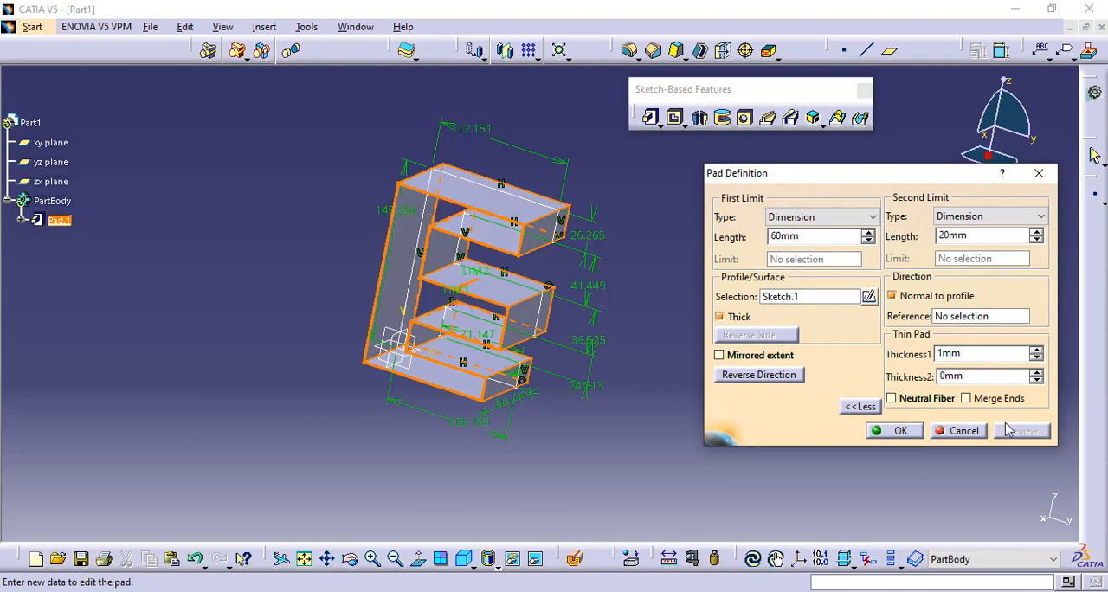
{"action": "middle_click_drag", "start_coordinate": [517, 171], "coordinate": [606, 217]}
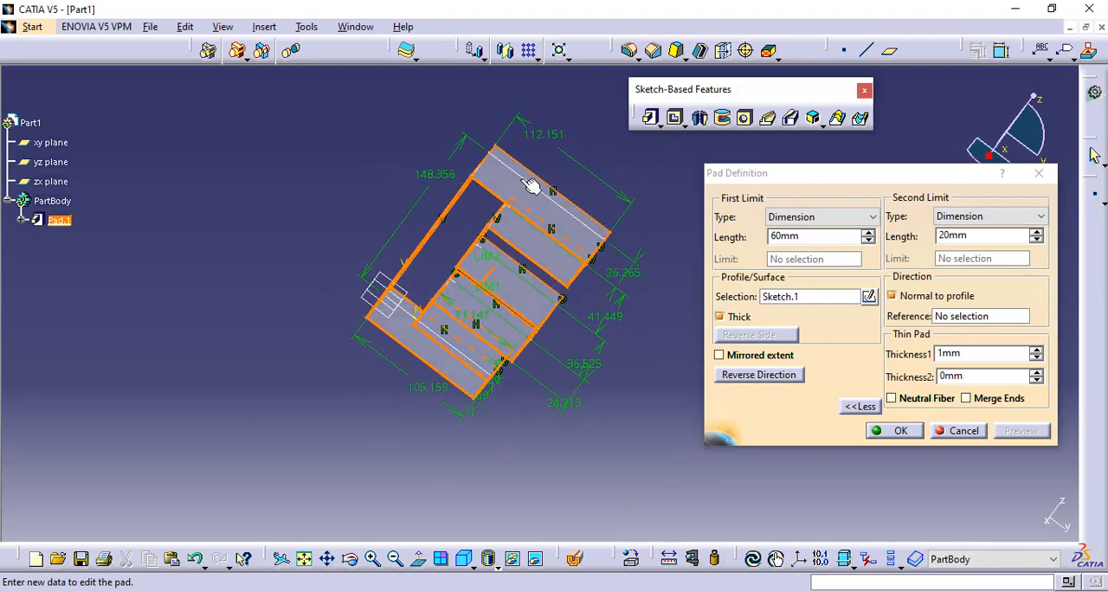
{"action": "middle_click_drag", "start_coordinate": [643, 169], "coordinate": [484, 109]}
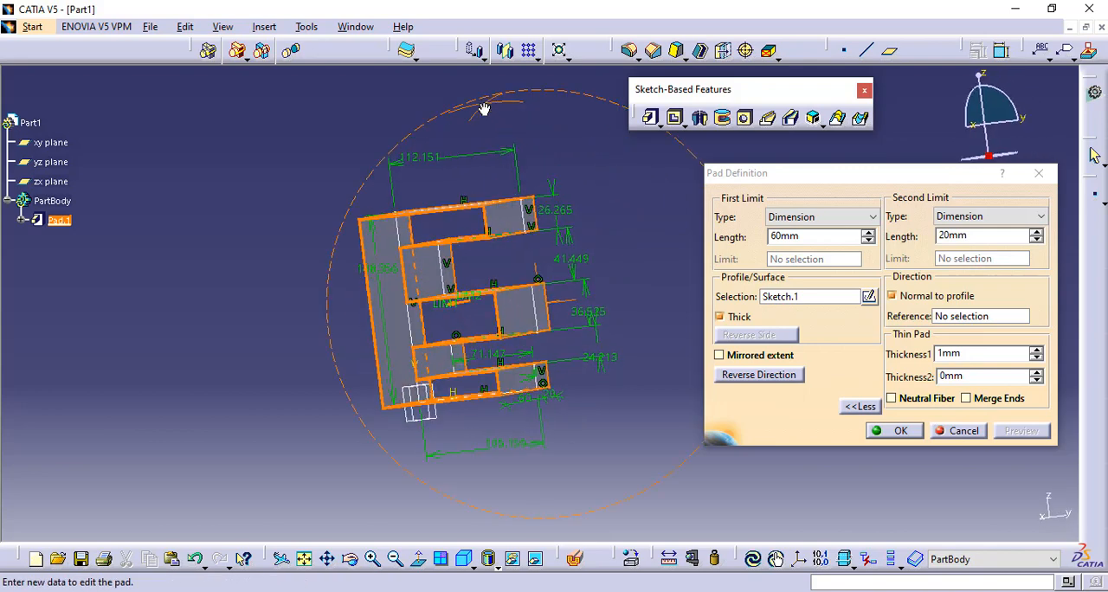
{"action": "middle_click_drag", "start_coordinate": [620, 254], "coordinate": [527, 280]}
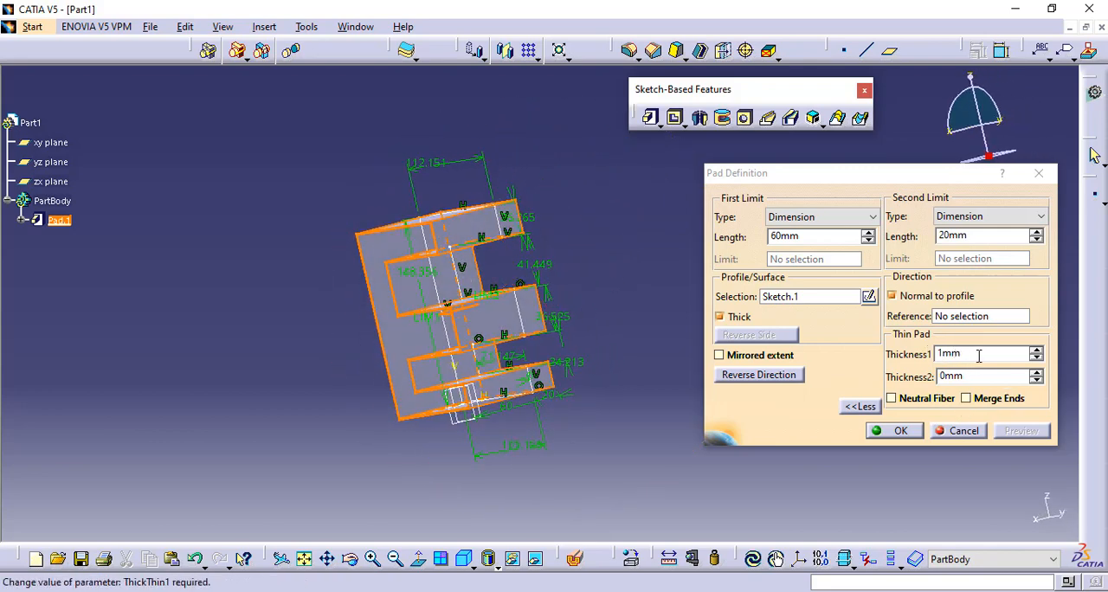
- Set the thin pad's Thickness2 to 5 mm, apply the definition, and inspect the hollow E from an isometric view
{"action": "left_click_drag", "start_coordinate": [977, 356], "coordinate": [924, 363]}
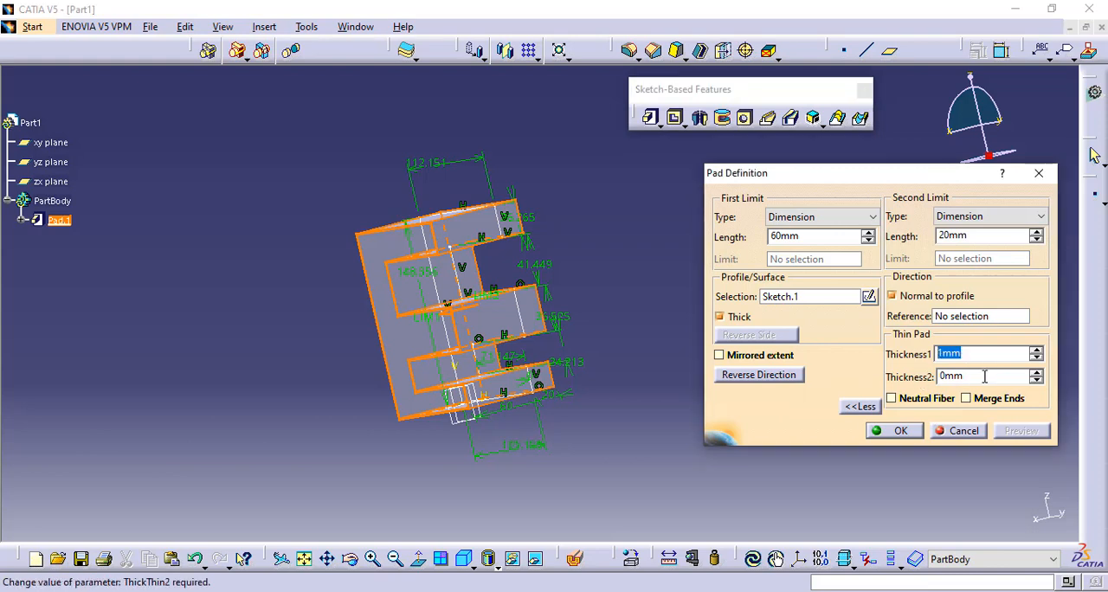
{"action": "left_click_drag", "start_coordinate": [989, 377], "coordinate": [931, 376]}
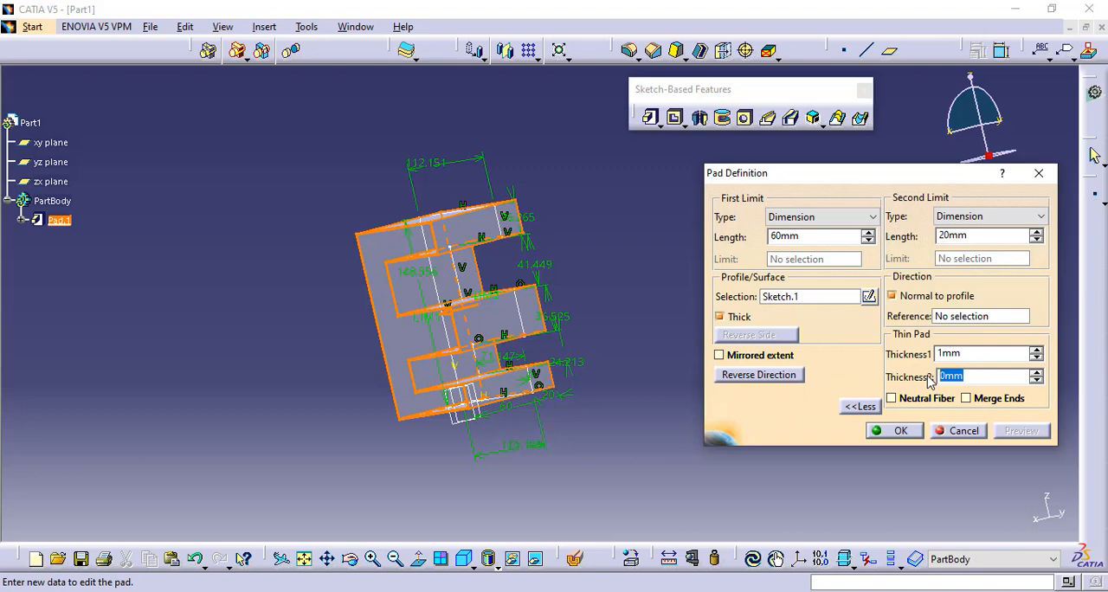
{"action": "type", "text": "5"}
{"action": "left_click", "coordinate": [900, 430]}
{"action": "middle_click_drag", "start_coordinate": [335, 309], "coordinate": [546, 292]}
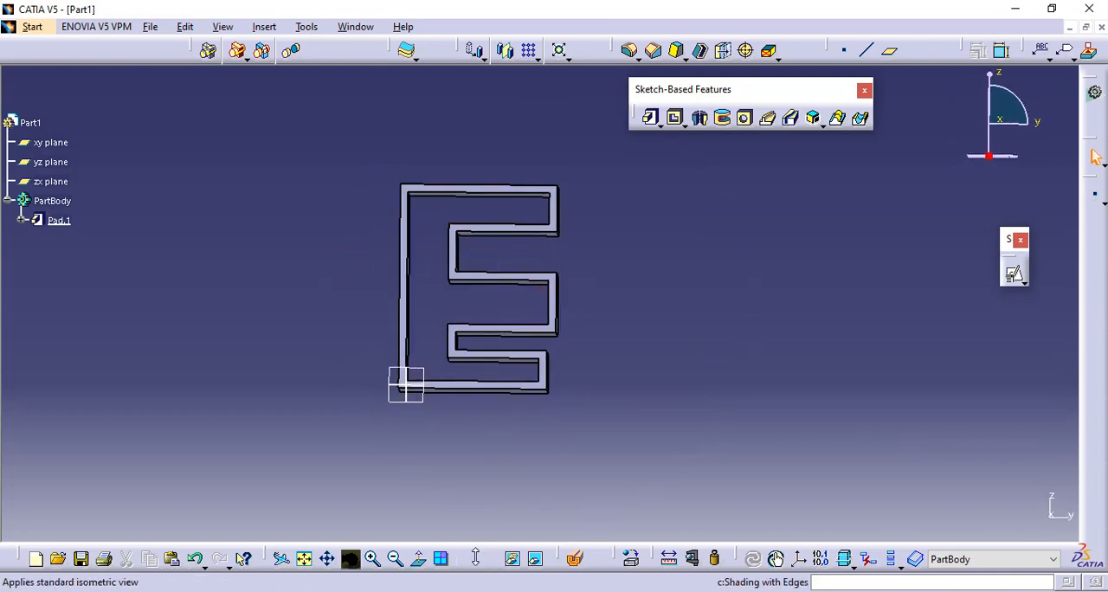
{"action": "left_click", "coordinate": [462, 561]}
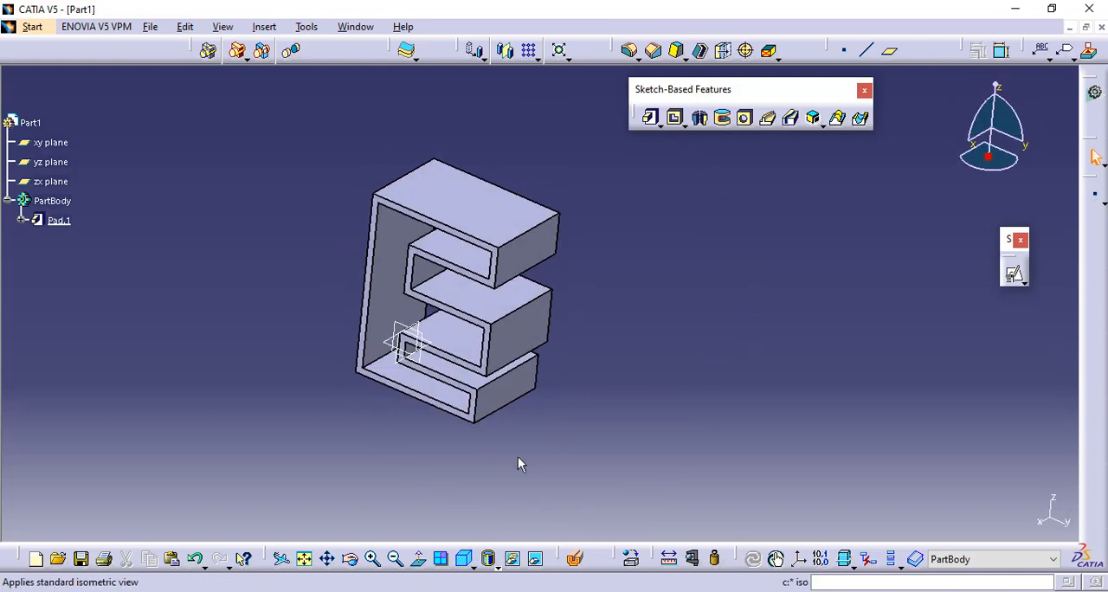
{"action": "middle_click_drag", "start_coordinate": [526, 416], "coordinate": [517, 381]}
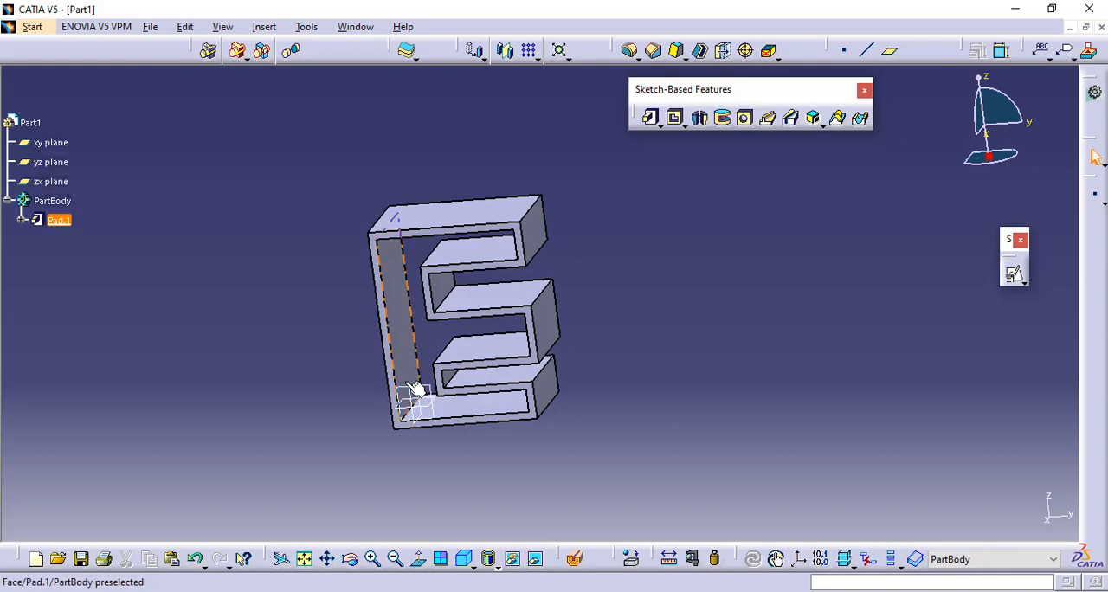
- Start a positioned sketch on the upper face of the E's lowest arm, with axes swapped and V reversed
{"action": "middle_click_drag", "start_coordinate": [598, 390], "coordinate": [453, 297]}
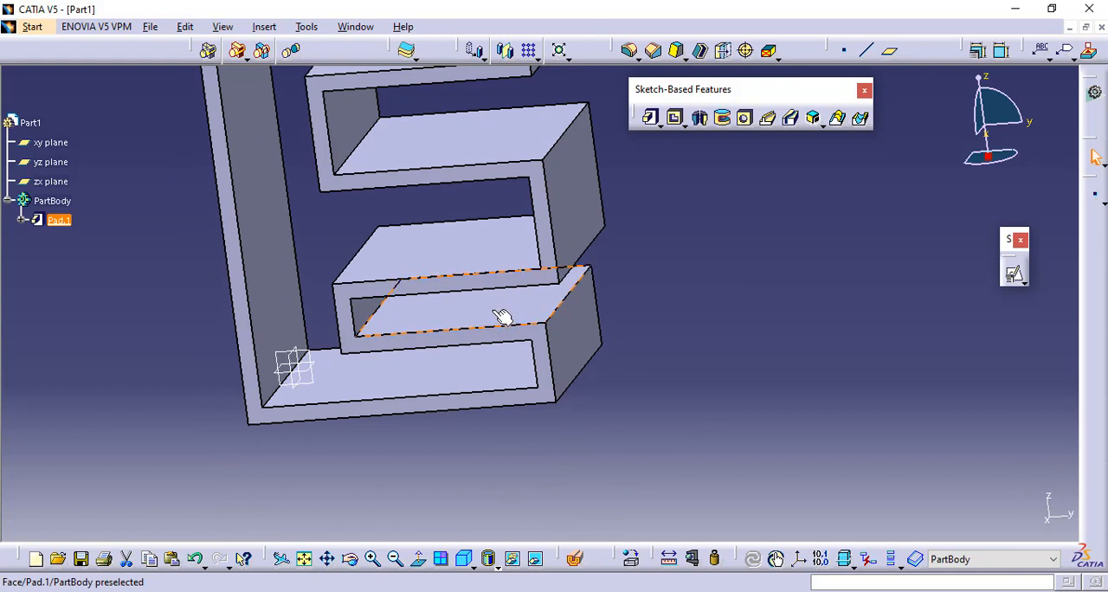
{"action": "left_click", "coordinate": [500, 313]}
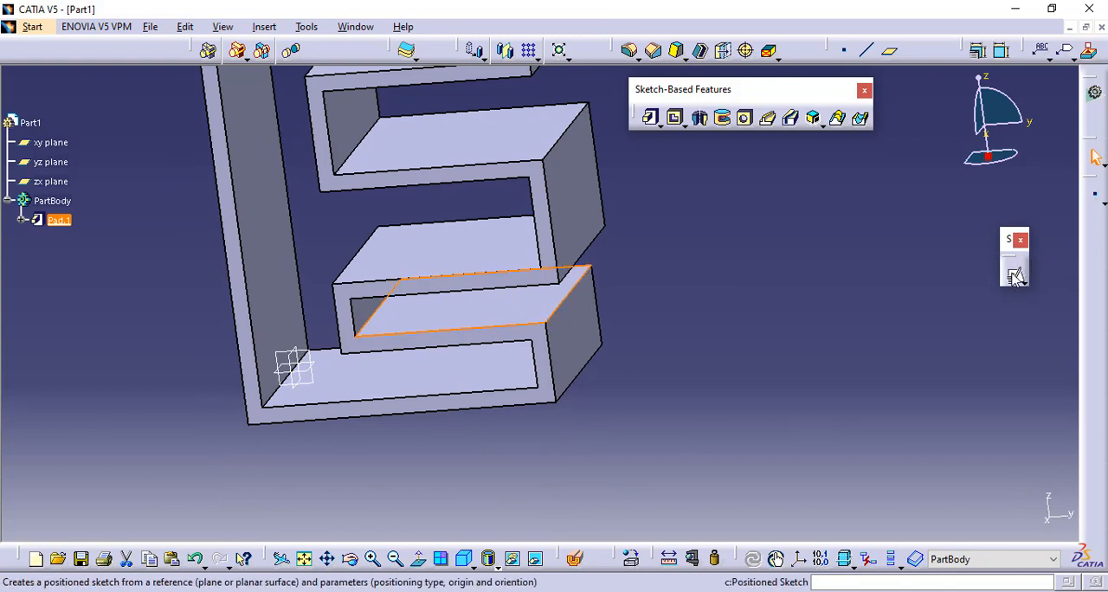
{"action": "left_click", "coordinate": [1026, 271]}
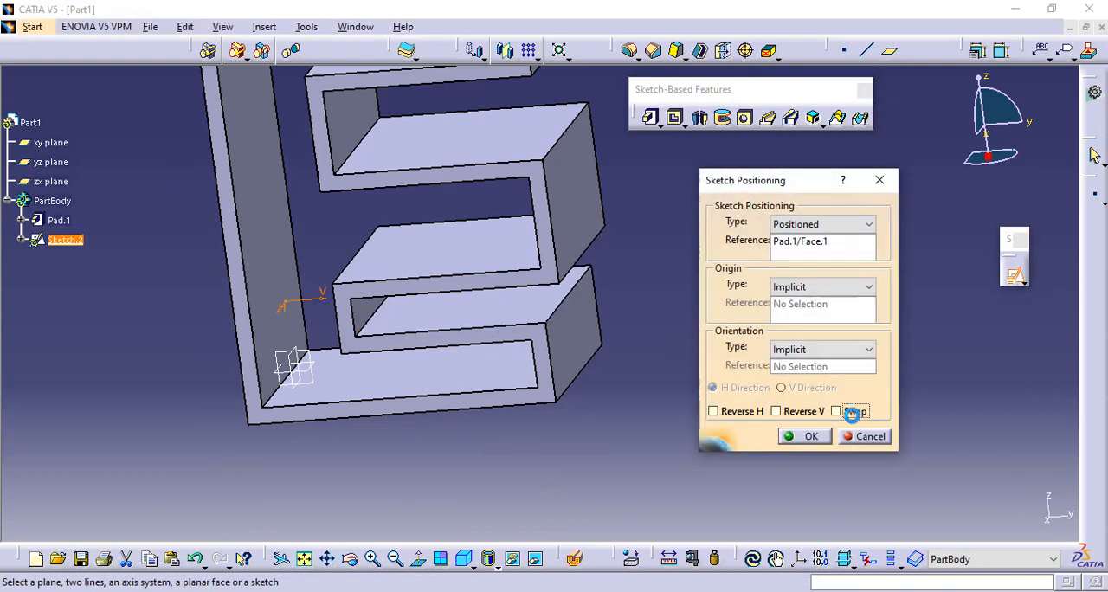
{"action": "left_click", "coordinate": [837, 412]}
{"action": "left_click", "coordinate": [802, 414]}
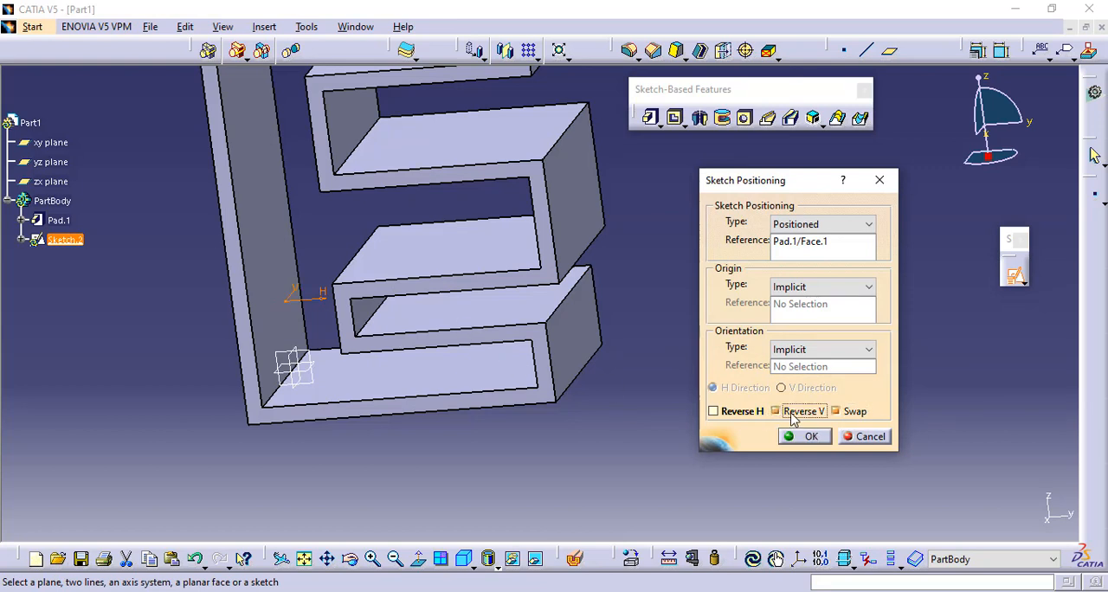
{"action": "left_click", "coordinate": [806, 437]}
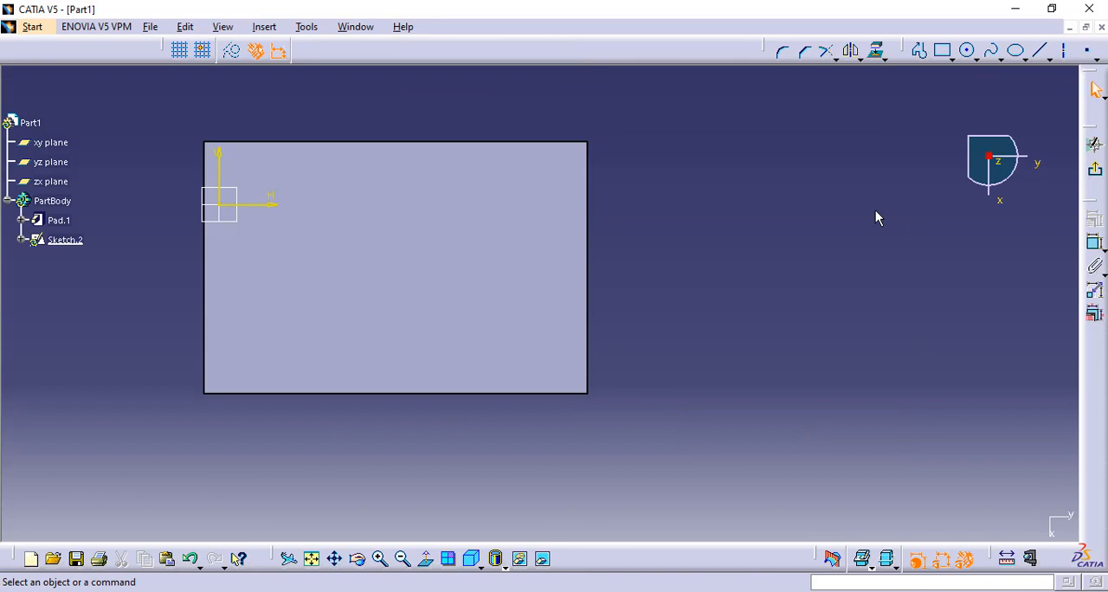
- Sketch a circle on the outer half of the arm's face and exit the sketch
{"action": "left_click", "coordinate": [967, 50]}
{"action": "left_click", "coordinate": [457, 275]}
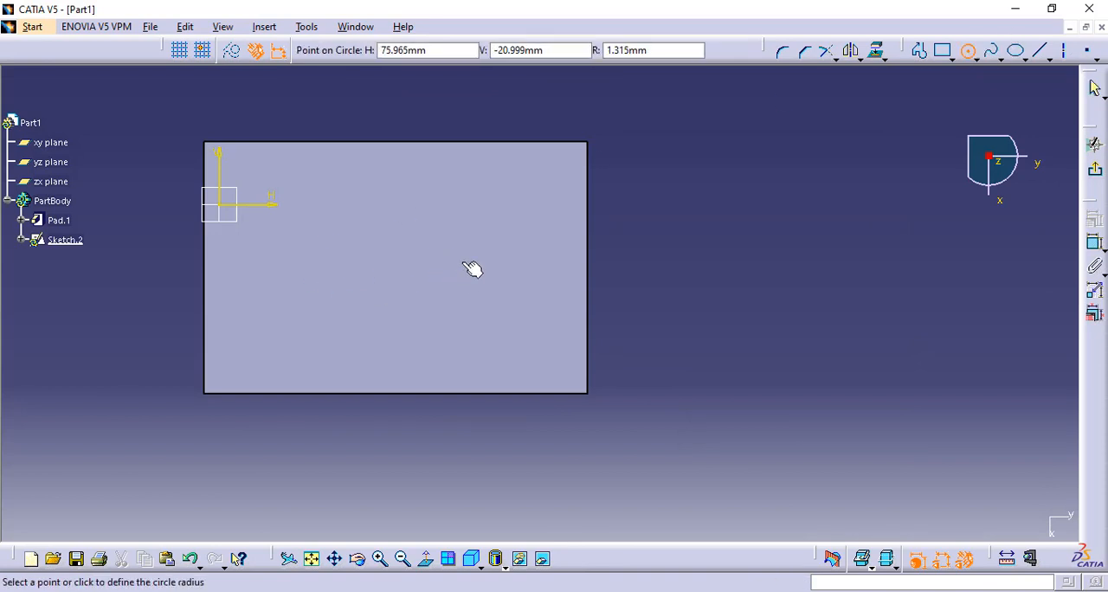
{"action": "left_click", "coordinate": [482, 249]}
{"action": "left_click", "coordinate": [673, 229]}
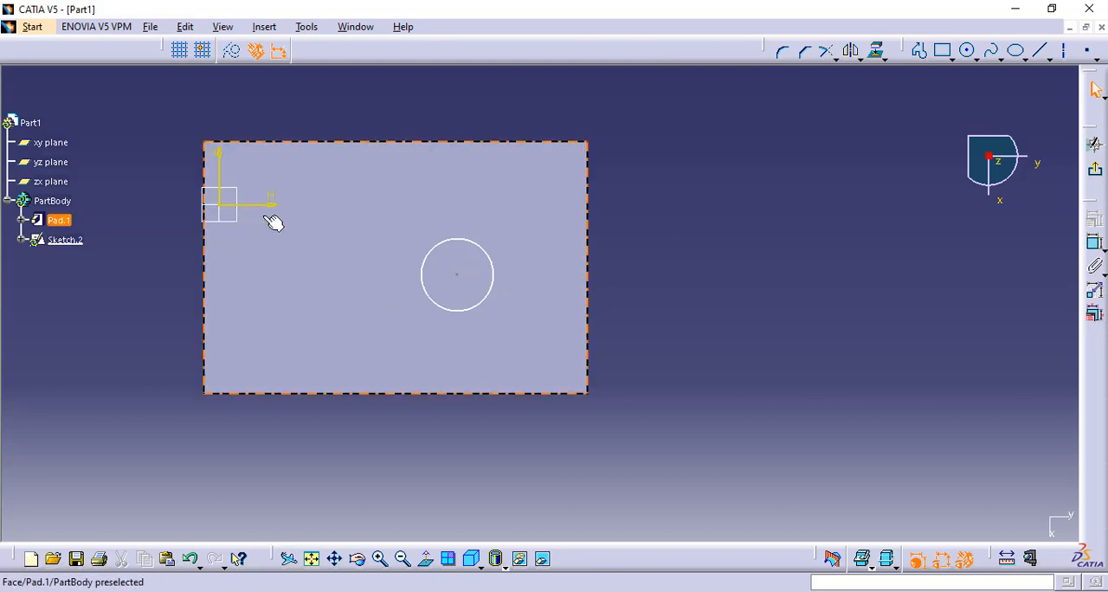
{"action": "left_click", "coordinate": [1092, 170]}
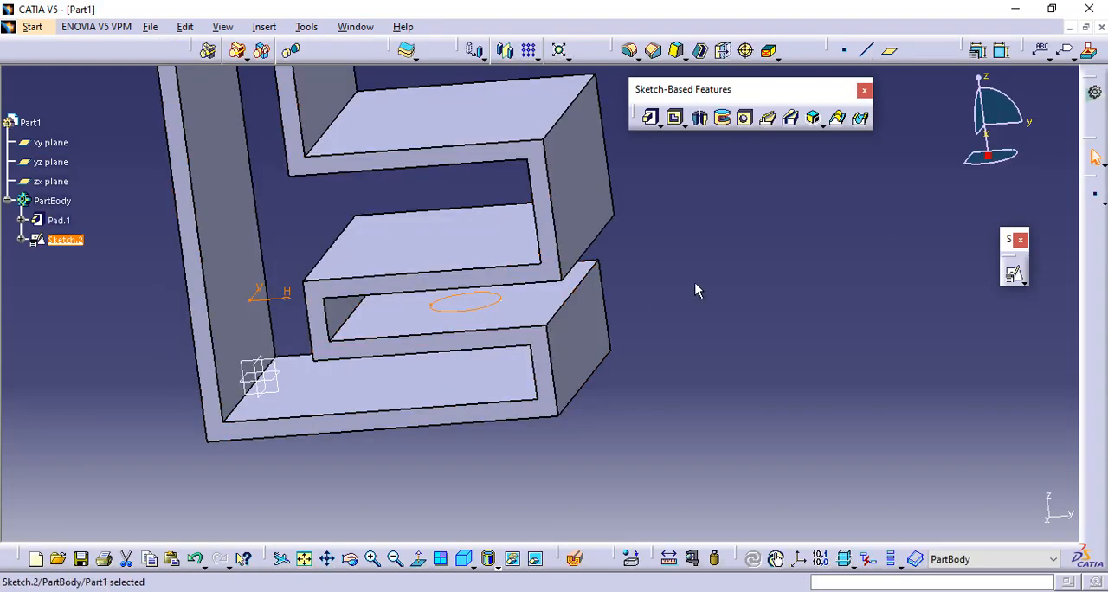
- Start a pad from the circle sketch, set its first limit type to Up to next, and preview it
{"action": "left_click", "coordinate": [650, 118]}
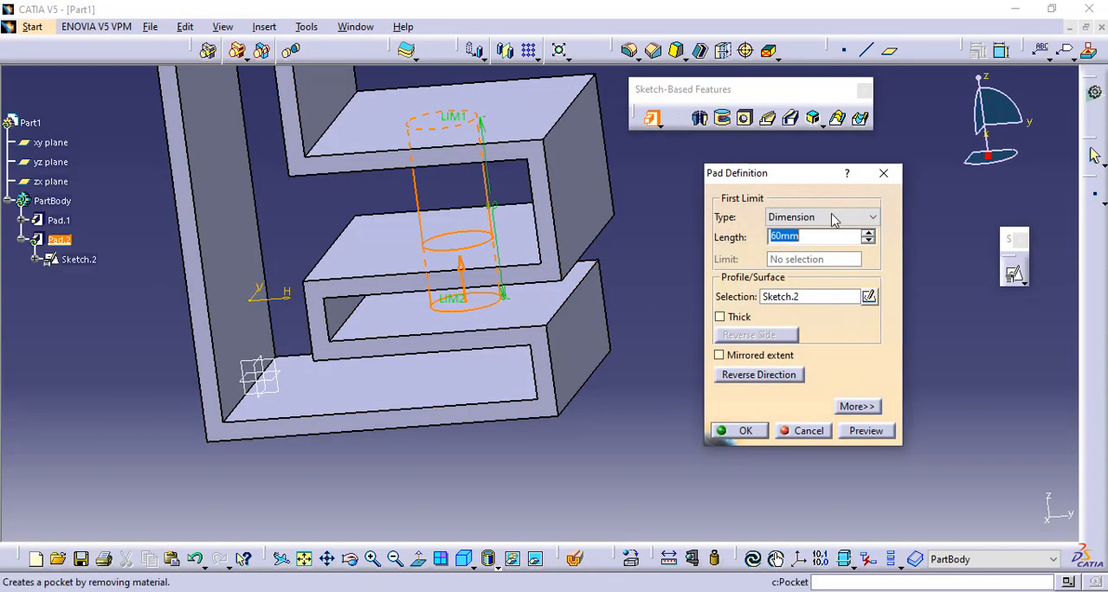
{"action": "middle_click_drag", "start_coordinate": [410, 451], "coordinate": [465, 320]}
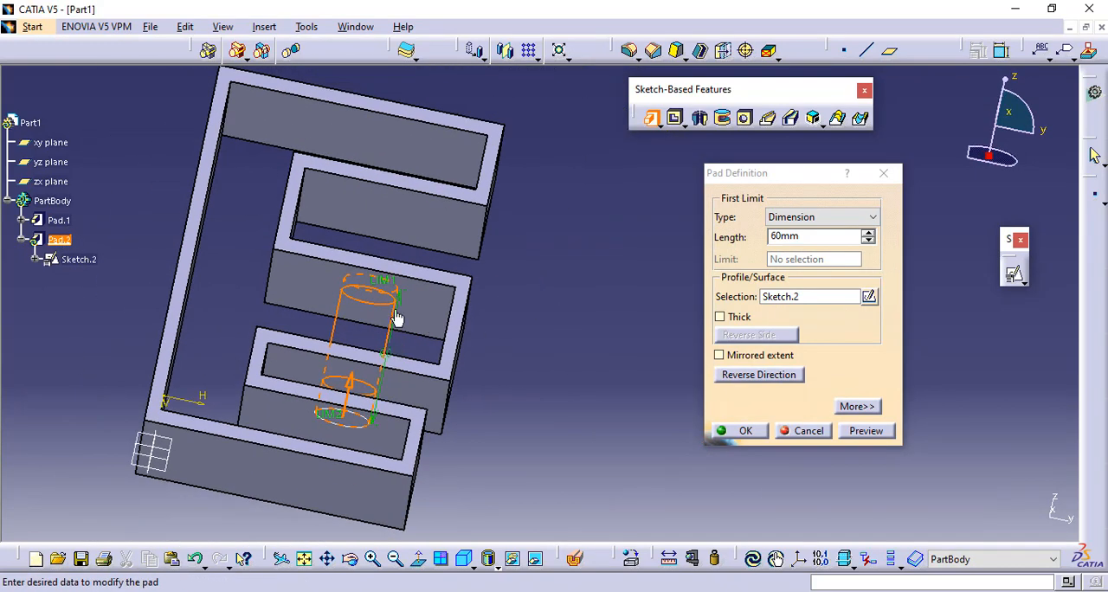
{"action": "left_click", "coordinate": [873, 218]}
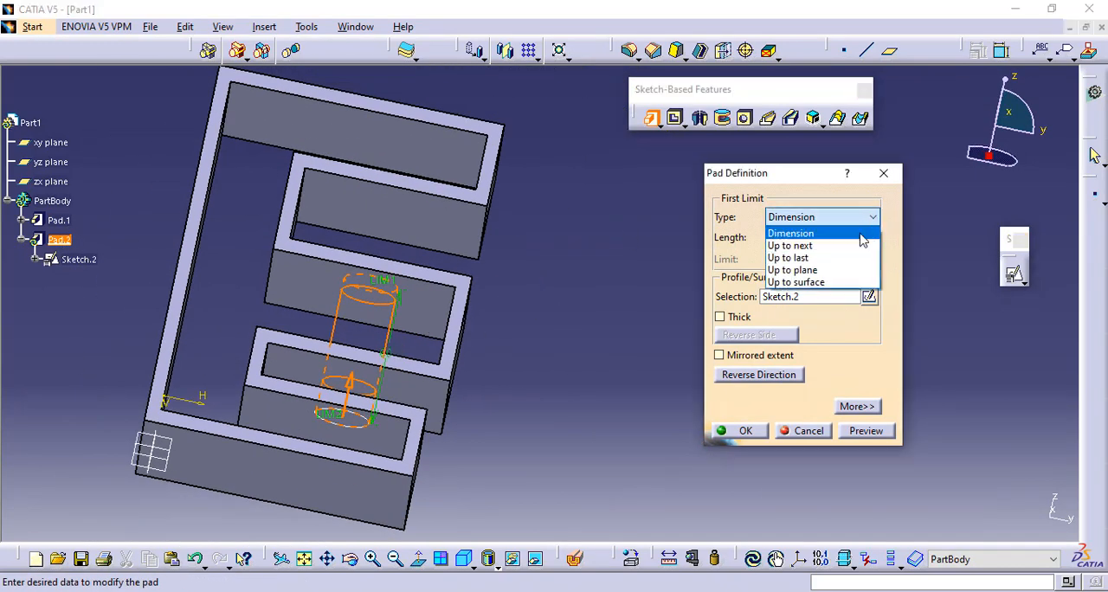
{"action": "left_click", "coordinate": [840, 244]}
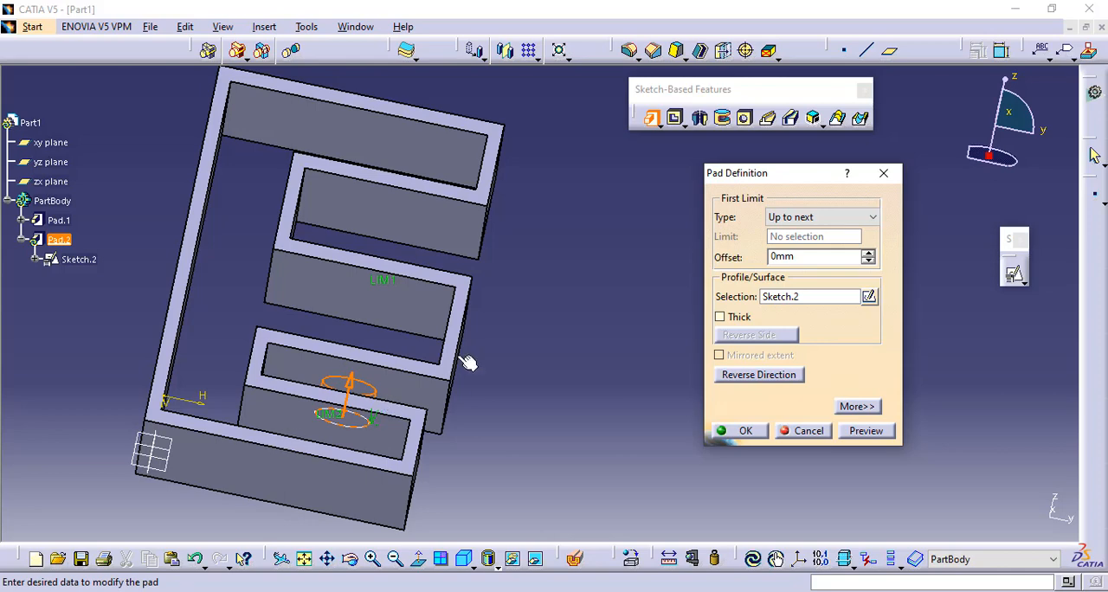
{"action": "middle_click_drag", "start_coordinate": [465, 362], "coordinate": [421, 389]}
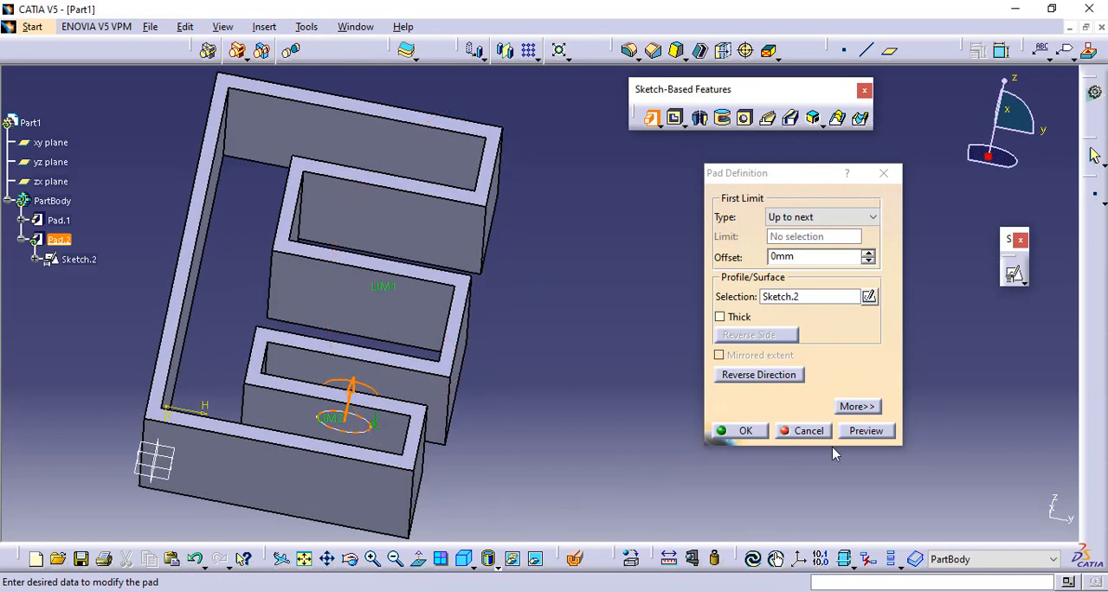
{"action": "left_click", "coordinate": [866, 432]}
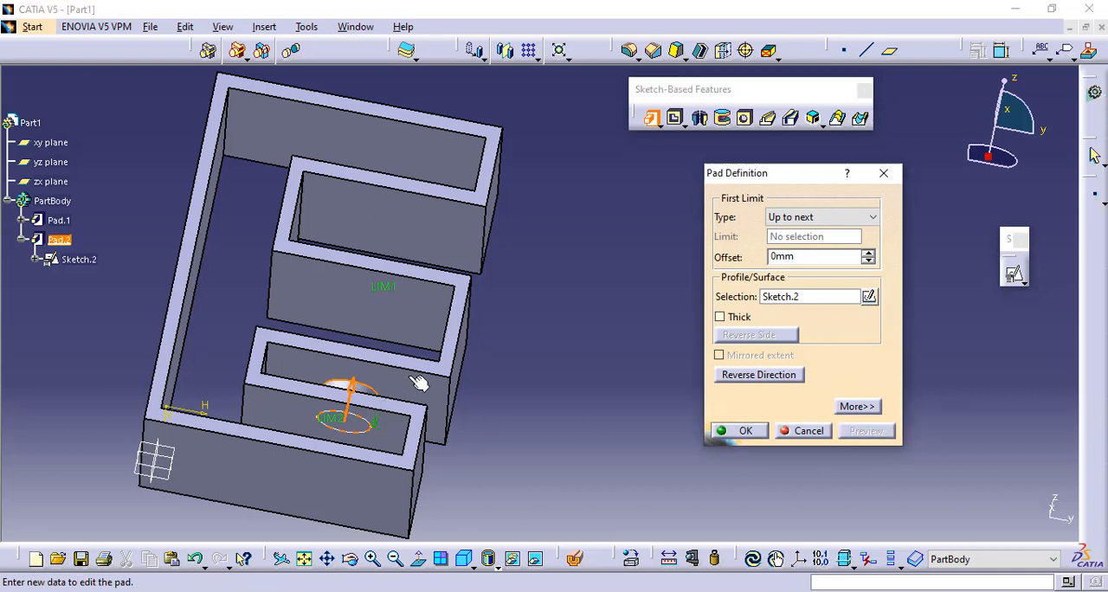
- Set the circular pad's first limit type to Up to last and preview it through the E's arms
{"action": "left_click", "coordinate": [872, 218]}
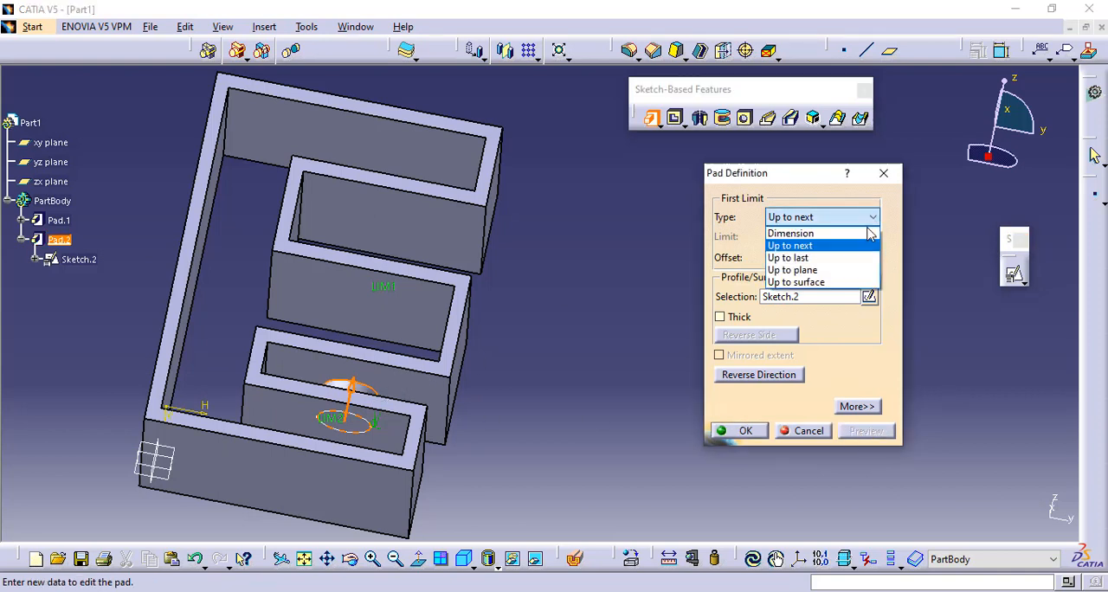
{"action": "left_click", "coordinate": [829, 258]}
{"action": "middle_click_drag", "start_coordinate": [505, 139], "coordinate": [337, 146]}
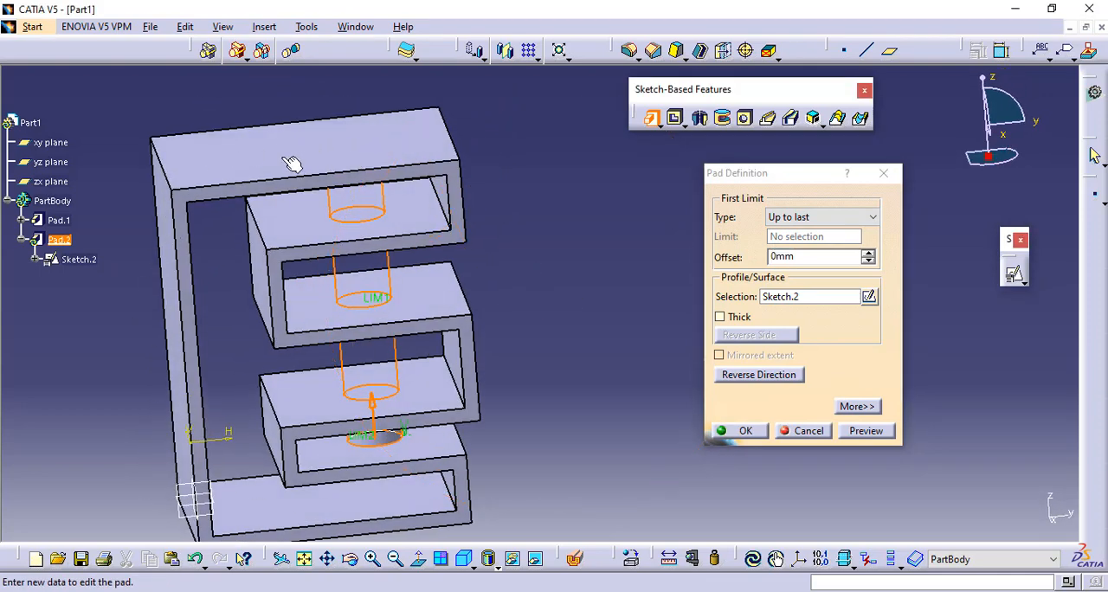
{"action": "left_click", "coordinate": [866, 430]}
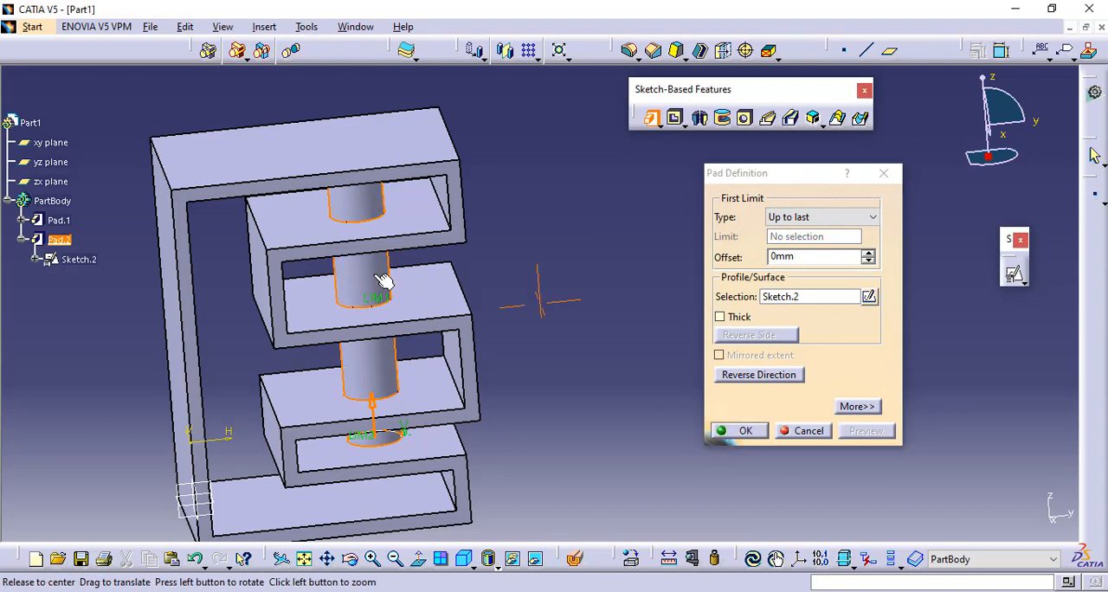
{"action": "middle_click_drag", "start_coordinate": [383, 280], "coordinate": [552, 87]}
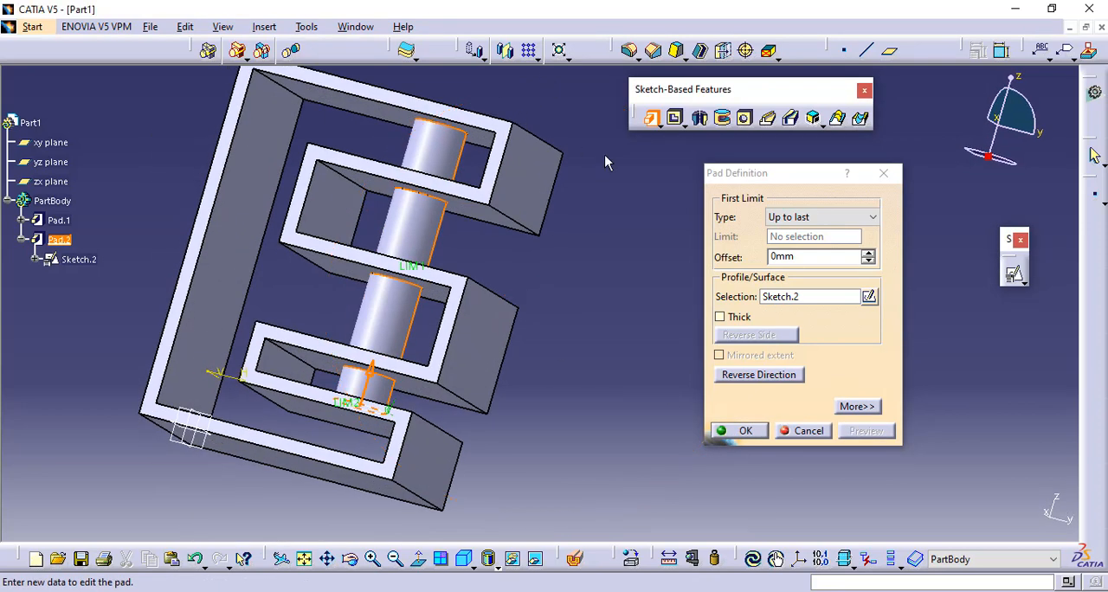
- Limit the circular pad Up to surface at the underside of the middle arm's upper wall, preview it, and create the pad
{"action": "left_click", "coordinate": [866, 218]}
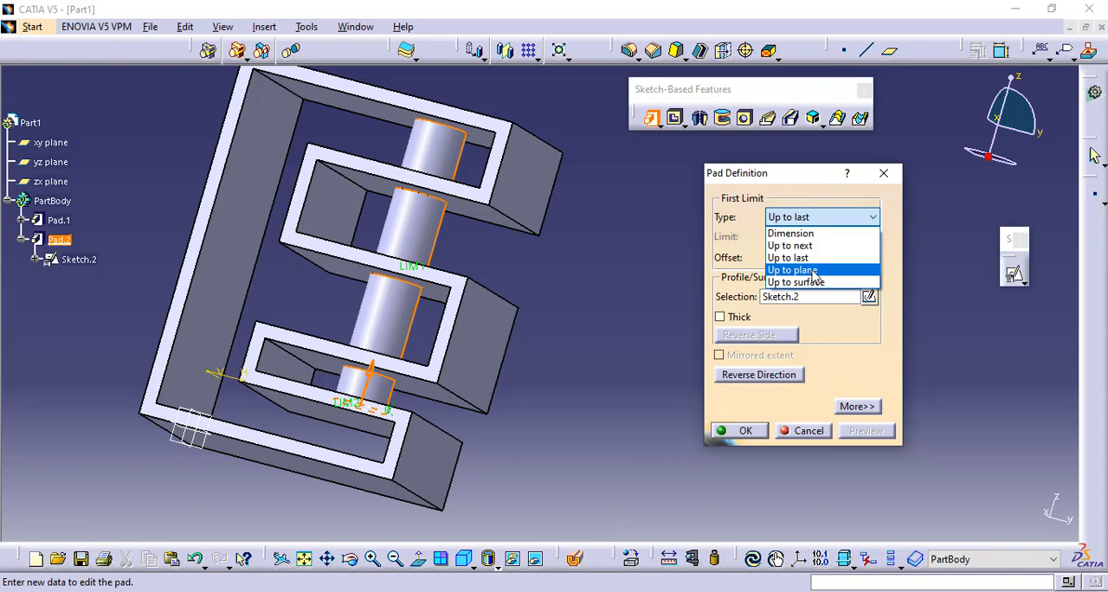
{"action": "left_click", "coordinate": [802, 284]}
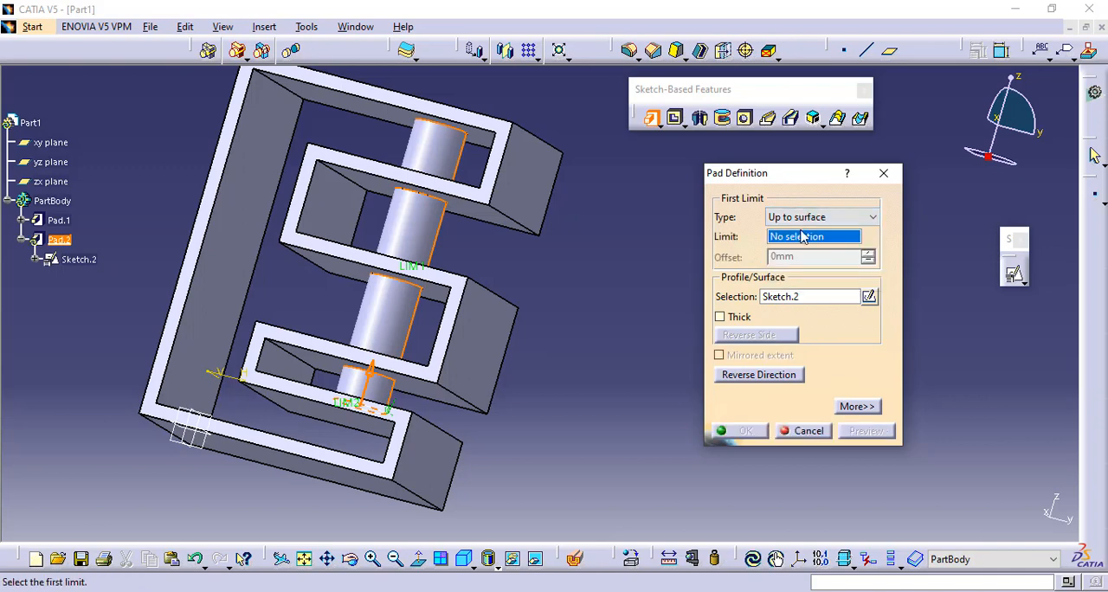
{"action": "middle_click_drag", "start_coordinate": [222, 234], "coordinate": [384, 248]}
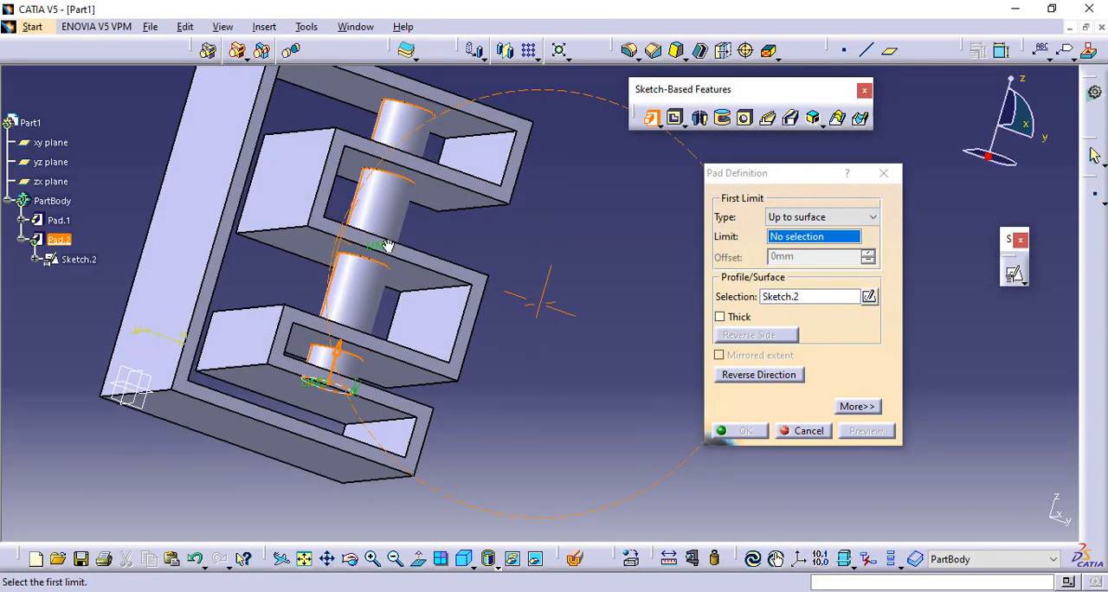
{"action": "left_click", "coordinate": [419, 280]}
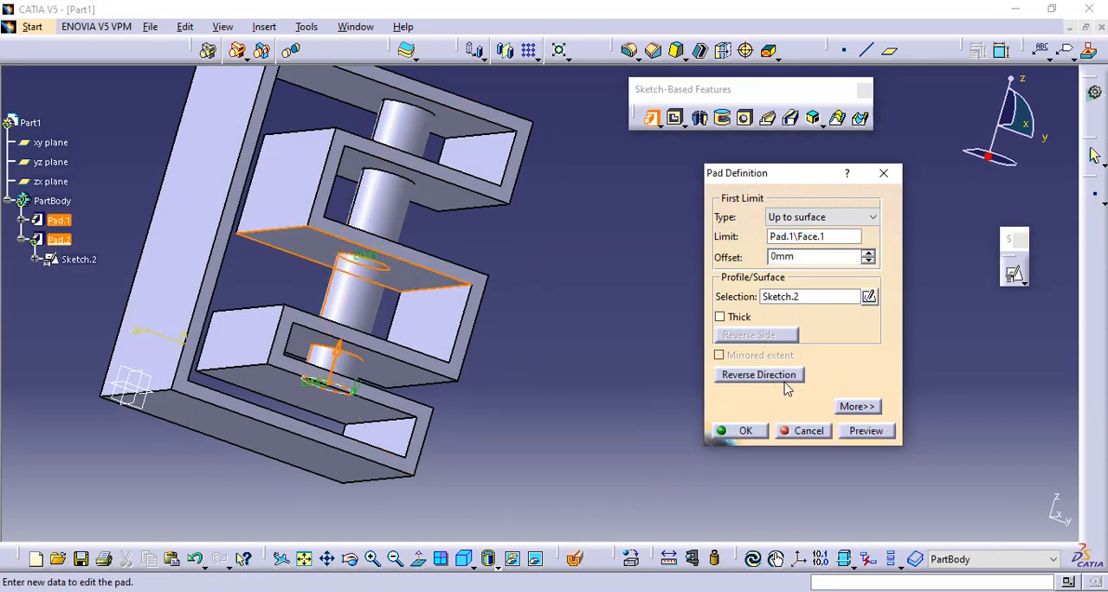
{"action": "left_click", "coordinate": [867, 431]}
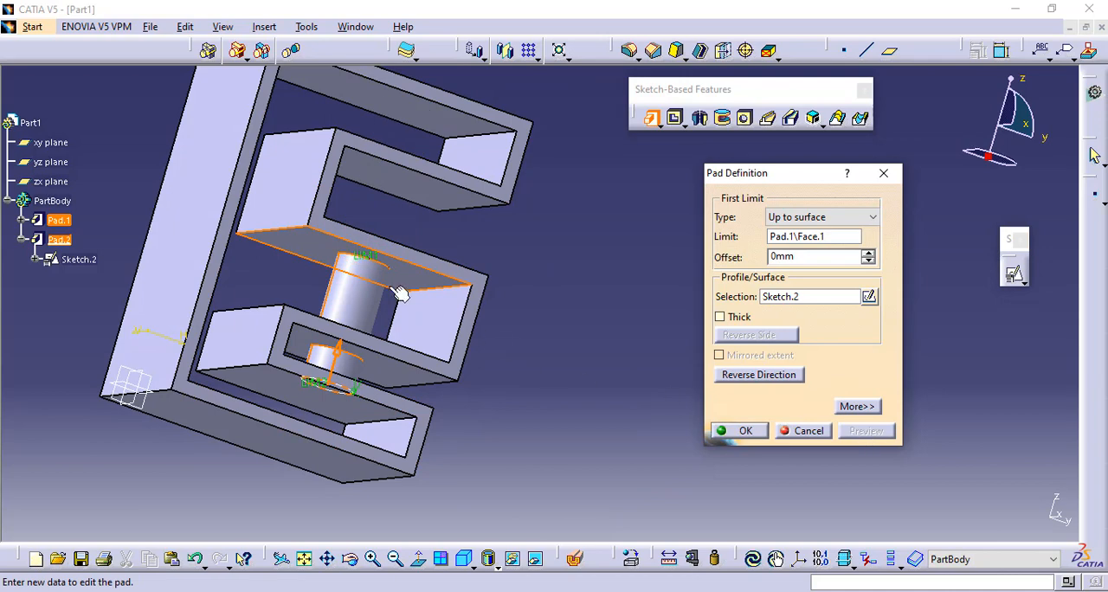
{"action": "left_click", "coordinate": [741, 430]}
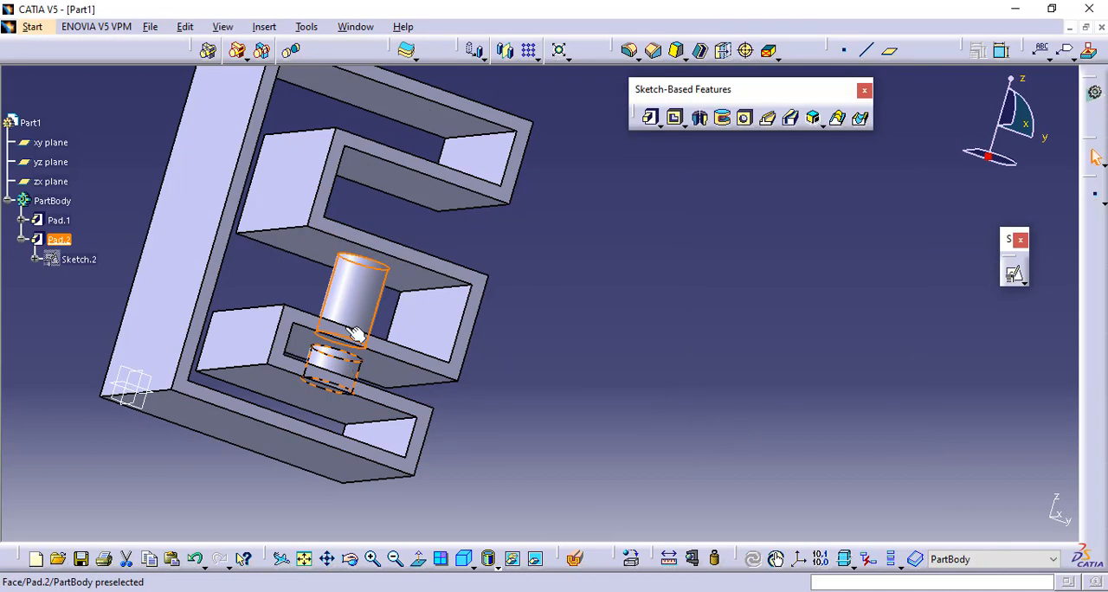
{"action": "middle_click_drag", "start_coordinate": [536, 249], "coordinate": [511, 315]}
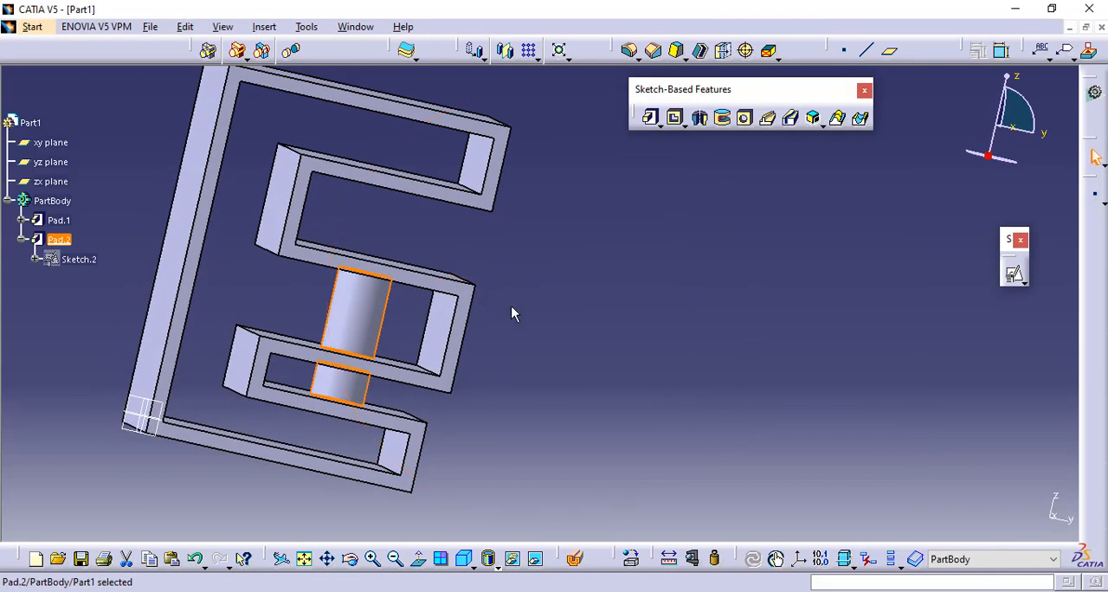
- Examine the finished circular pad between the E's arms from several angles, ending in the isometric view
{"action": "left_click", "coordinate": [522, 294]}
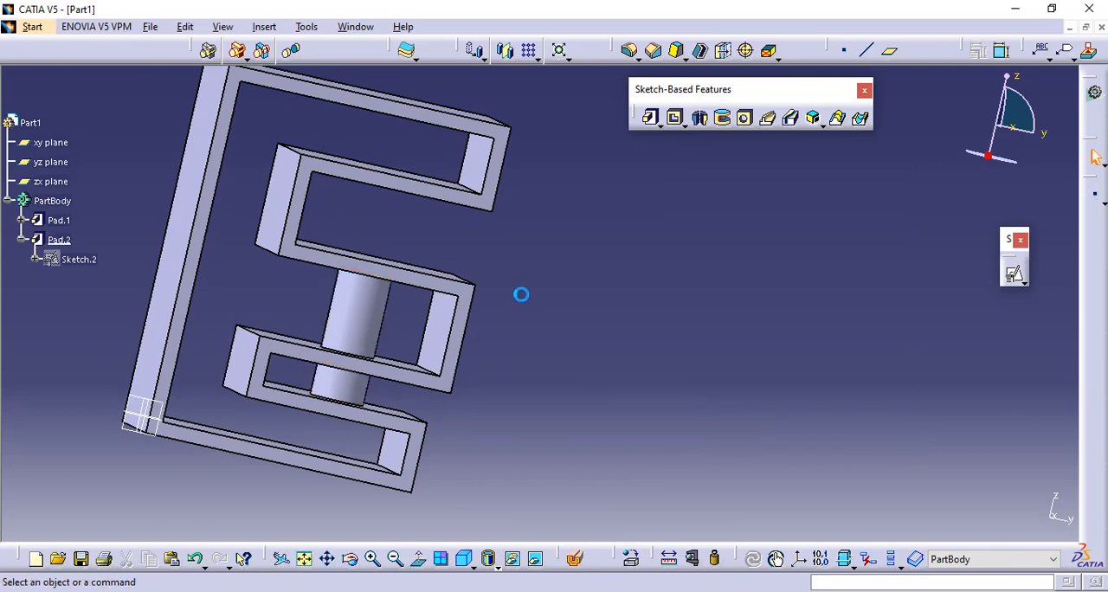
{"action": "left_click", "coordinate": [464, 558]}
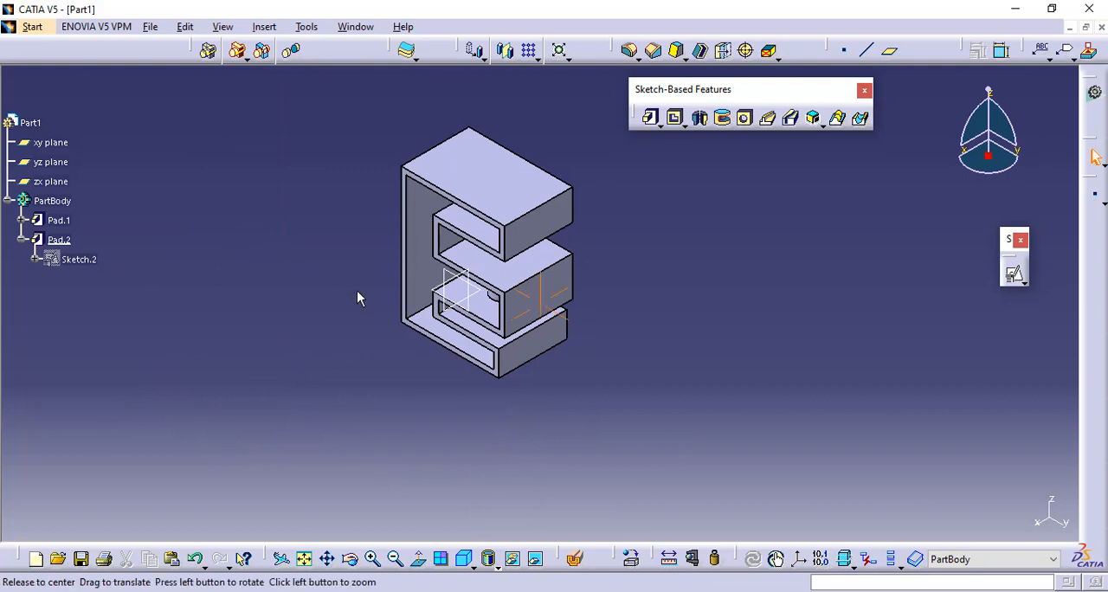
{"action": "middle_click_drag", "start_coordinate": [359, 297], "coordinate": [404, 265]}
{"action": "middle_click_drag", "start_coordinate": [302, 198], "coordinate": [298, 315]}
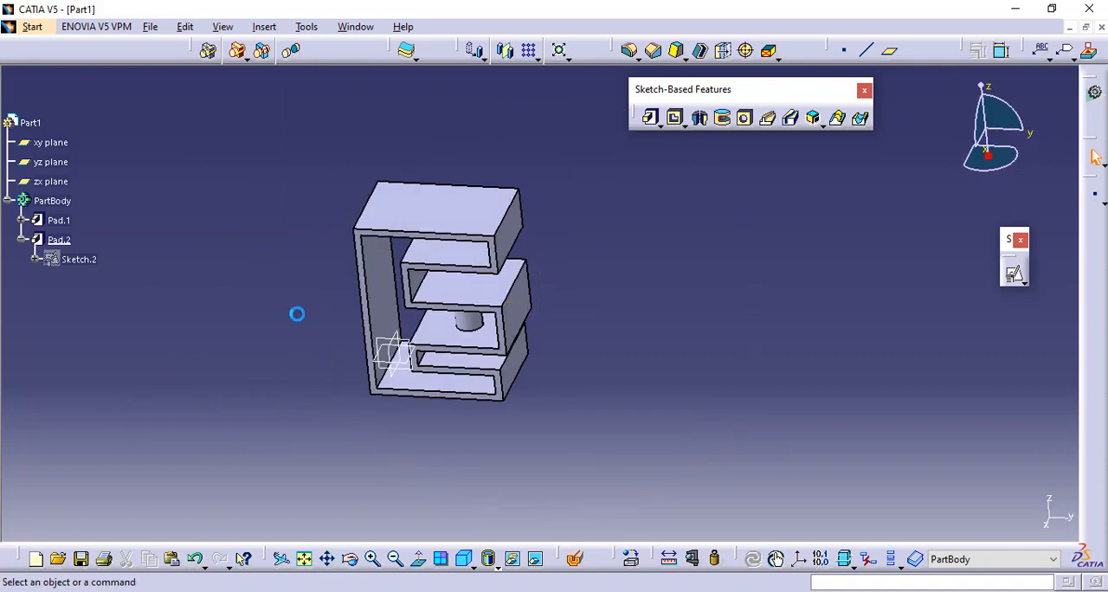
{"action": "middle_click_drag", "start_coordinate": [484, 465], "coordinate": [527, 377]}
{"action": "middle_click_drag", "start_coordinate": [538, 274], "coordinate": [565, 293]}
{"action": "left_click", "coordinate": [466, 561]}
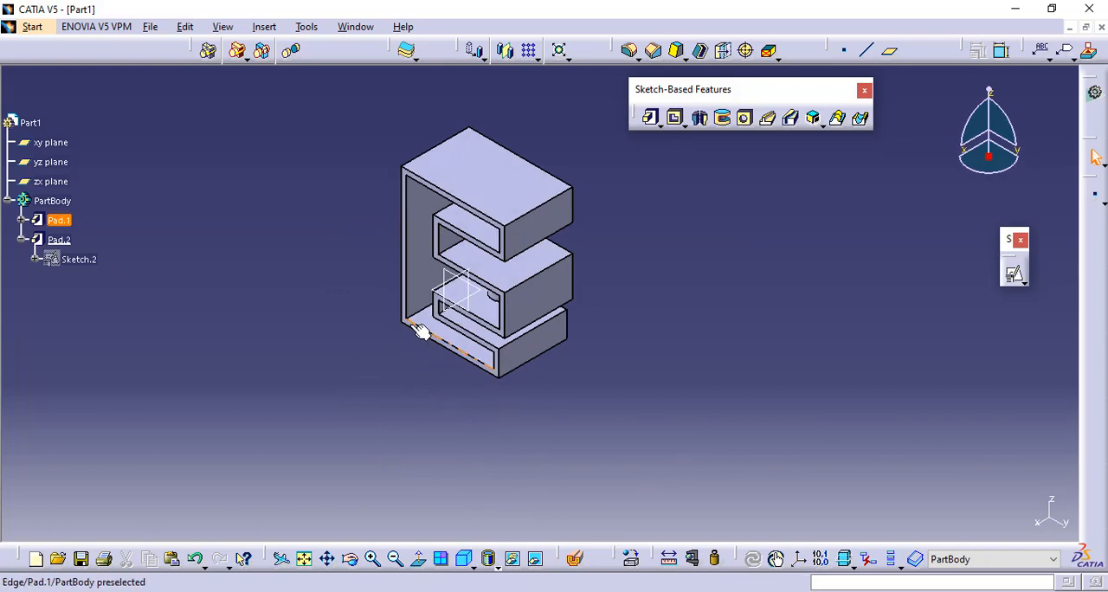
- Start a positioned sketch on the E-shaped front face with implicit origin and orientation
{"action": "middle_click_drag", "start_coordinate": [438, 376], "coordinate": [515, 171]}
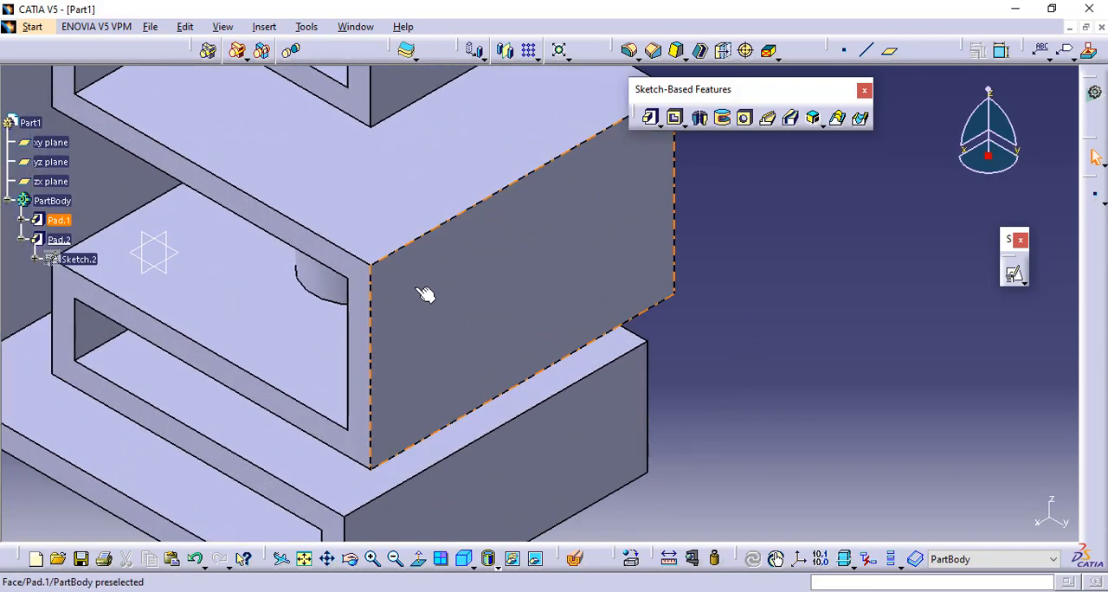
{"action": "middle_click_drag", "start_coordinate": [422, 291], "coordinate": [474, 279]}
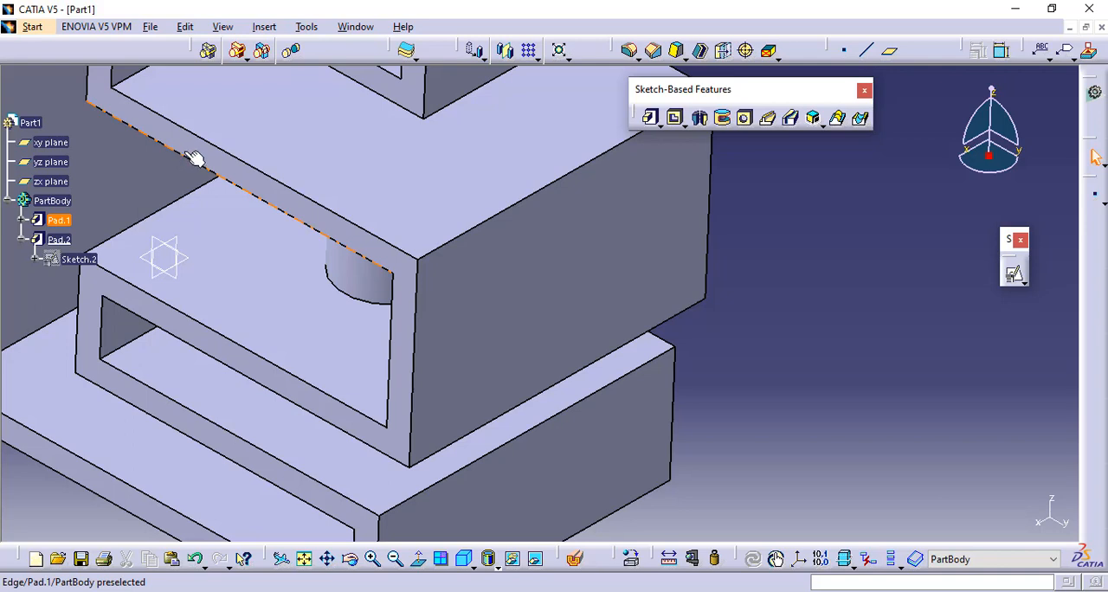
{"action": "left_click", "coordinate": [138, 111]}
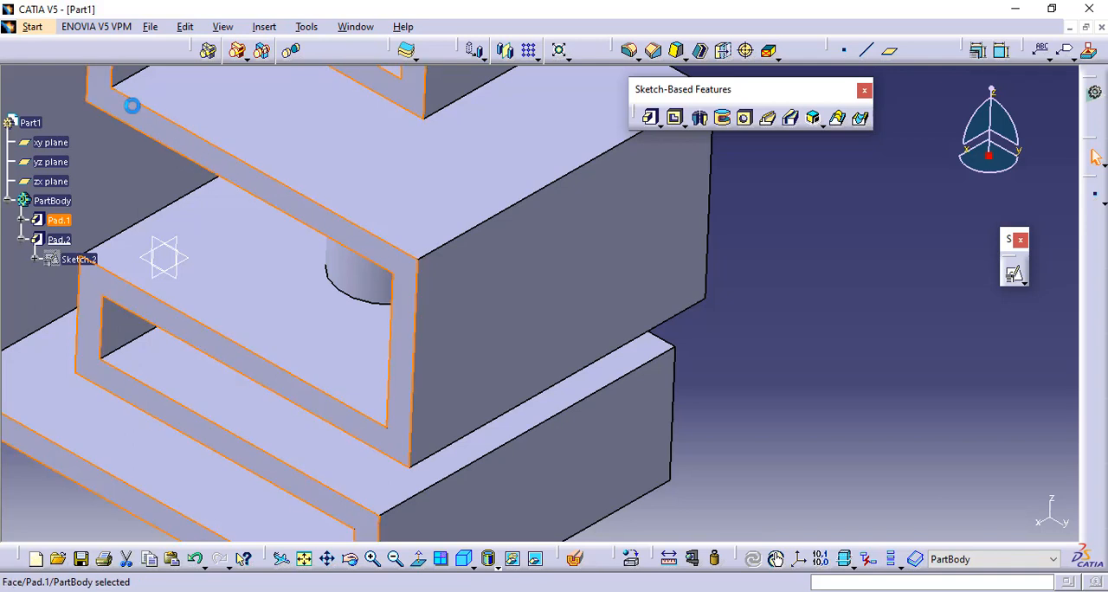
{"action": "left_click", "coordinate": [1016, 276]}
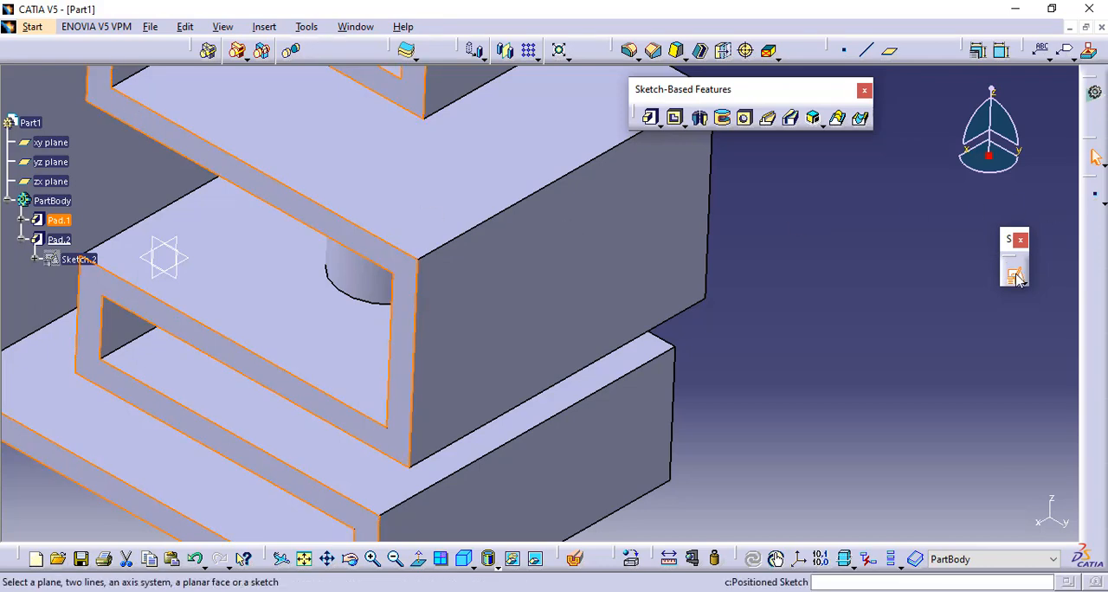
{"action": "middle_click_drag", "start_coordinate": [384, 375], "coordinate": [389, 507]}
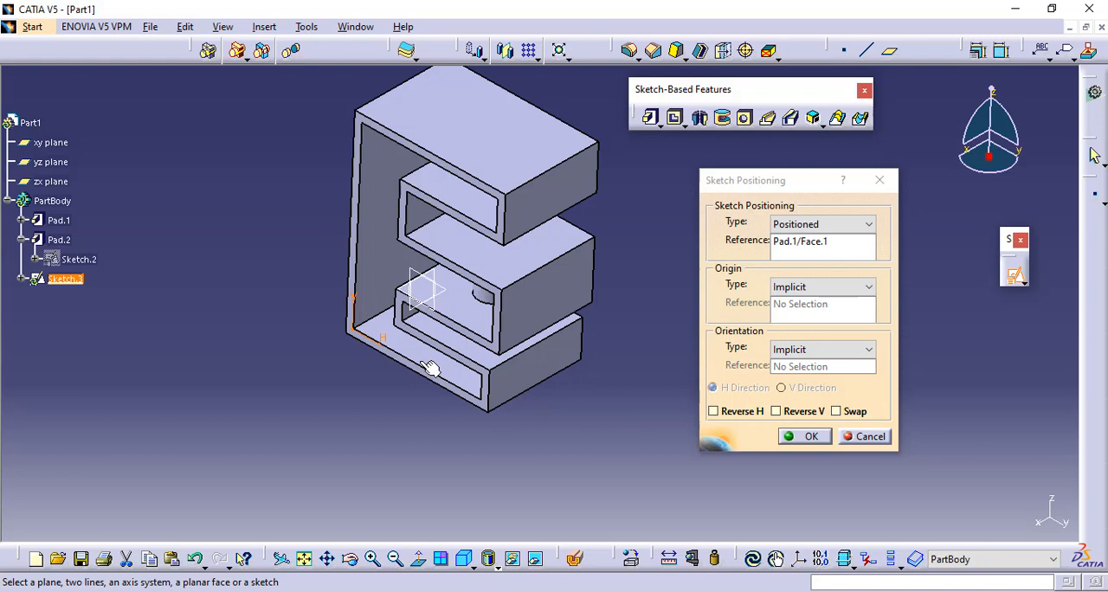
{"action": "left_click", "coordinate": [813, 436]}
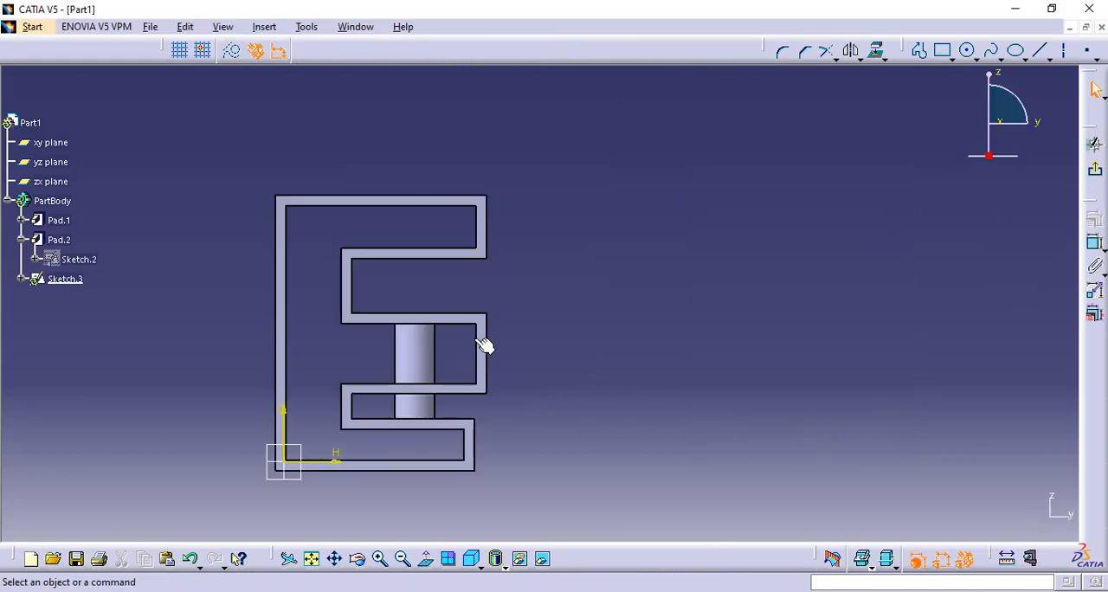
- Draw a line from the sketch origin sloping upward across the E profile, ending in the open space left of the cylinder
{"action": "middle_click_drag", "start_coordinate": [484, 345], "coordinate": [619, 340]}
{"action": "left_click", "coordinate": [1040, 50]}
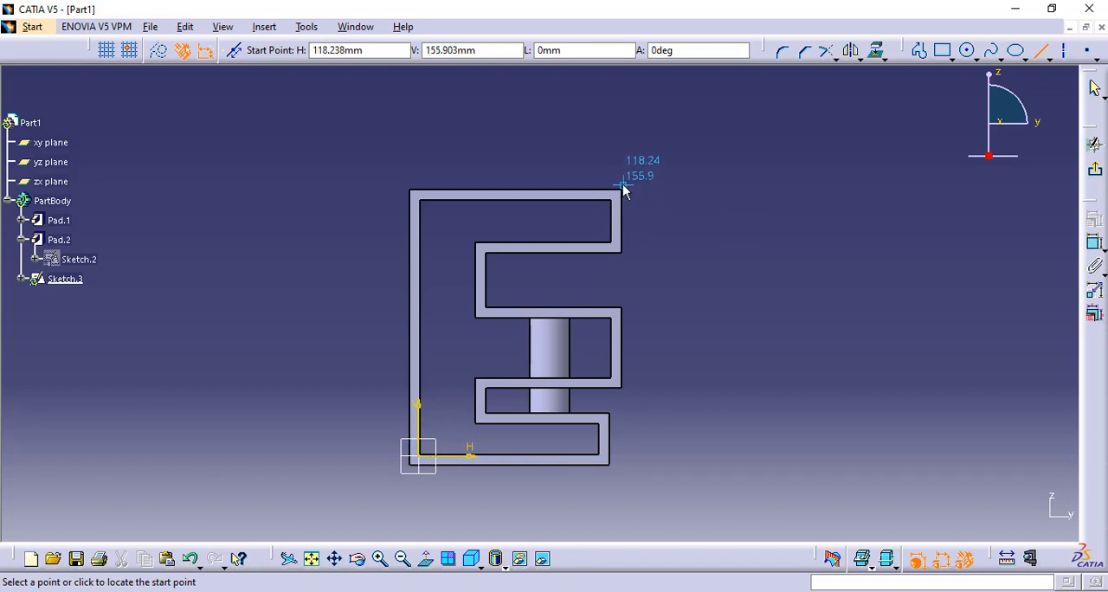
{"action": "left_click", "coordinate": [424, 453]}
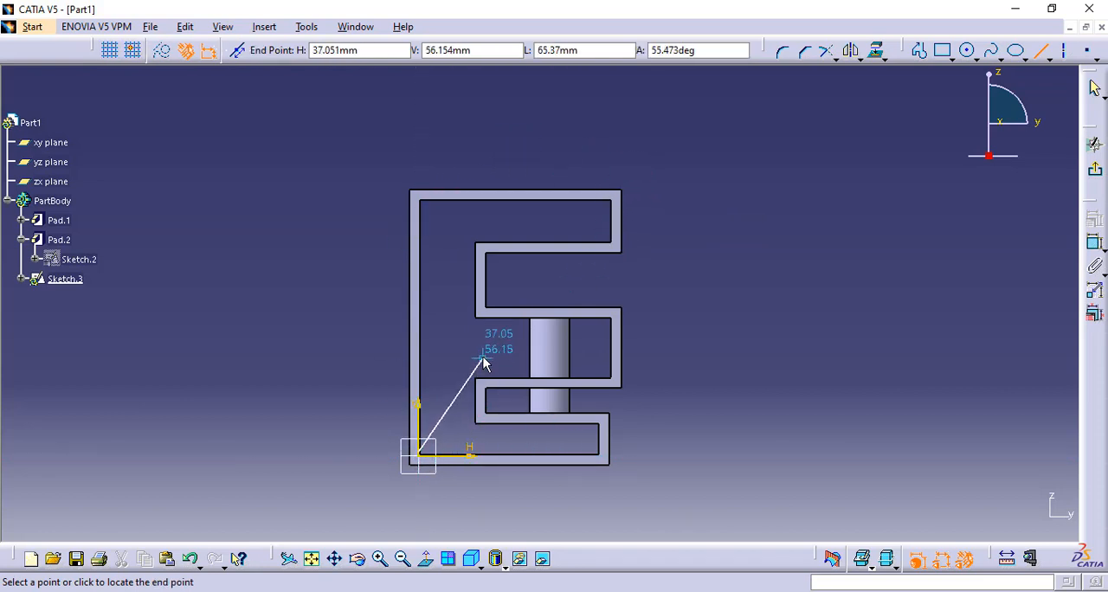
{"action": "left_click", "coordinate": [1042, 52]}
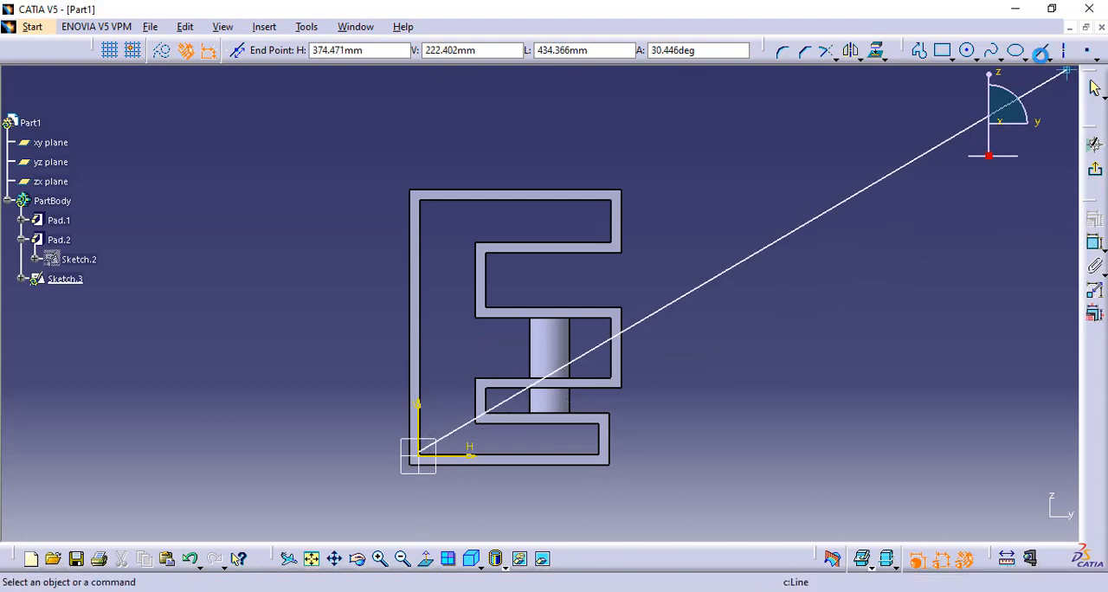
{"action": "left_click", "coordinate": [1042, 52]}
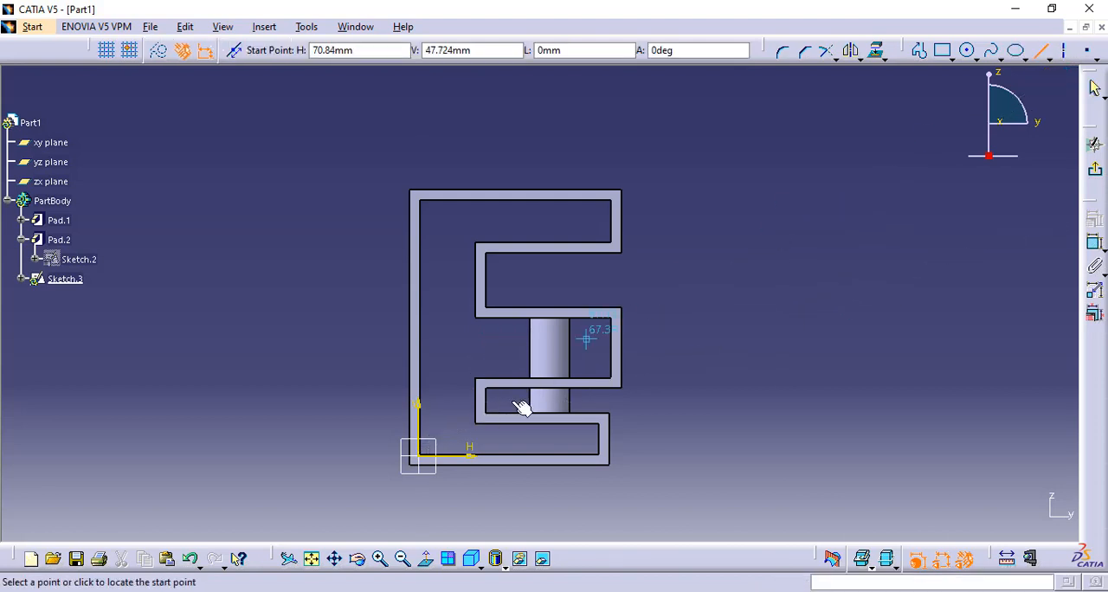
{"action": "left_click", "coordinate": [422, 455]}
{"action": "left_click", "coordinate": [505, 352]}
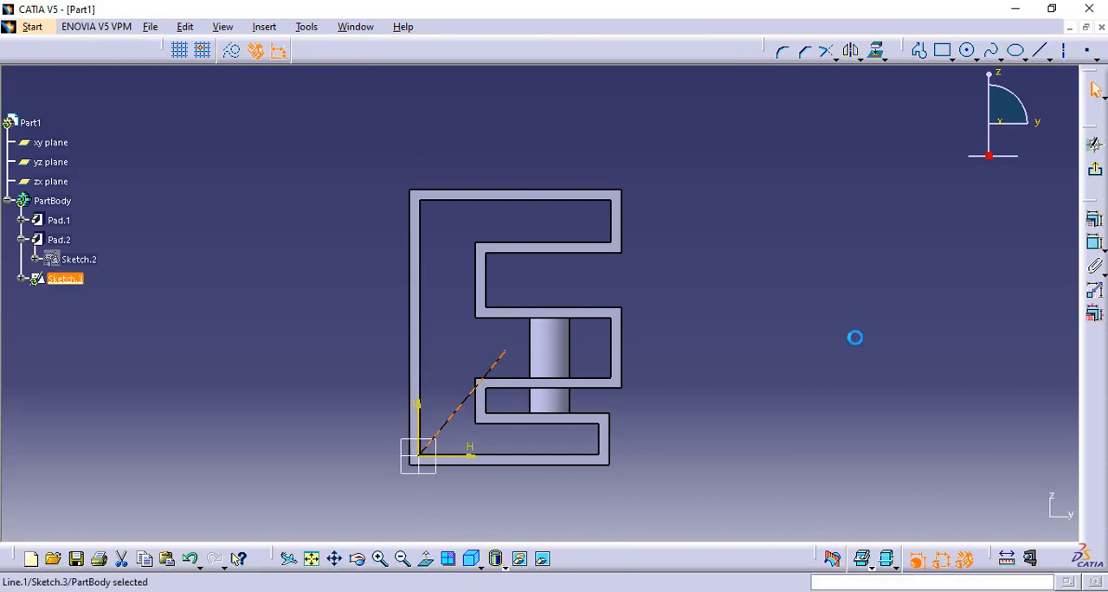
- Dimension the angle between the sloping line and the sketch's horizontal axis, and exit the sketch
{"action": "left_click", "coordinate": [1094, 244]}
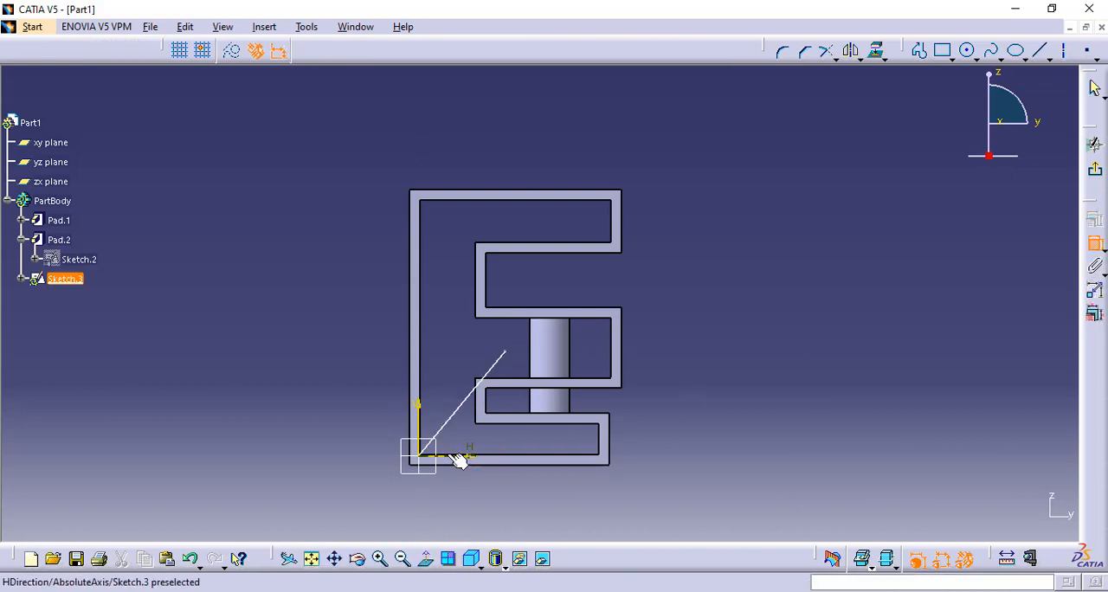
{"action": "left_click", "coordinate": [459, 422]}
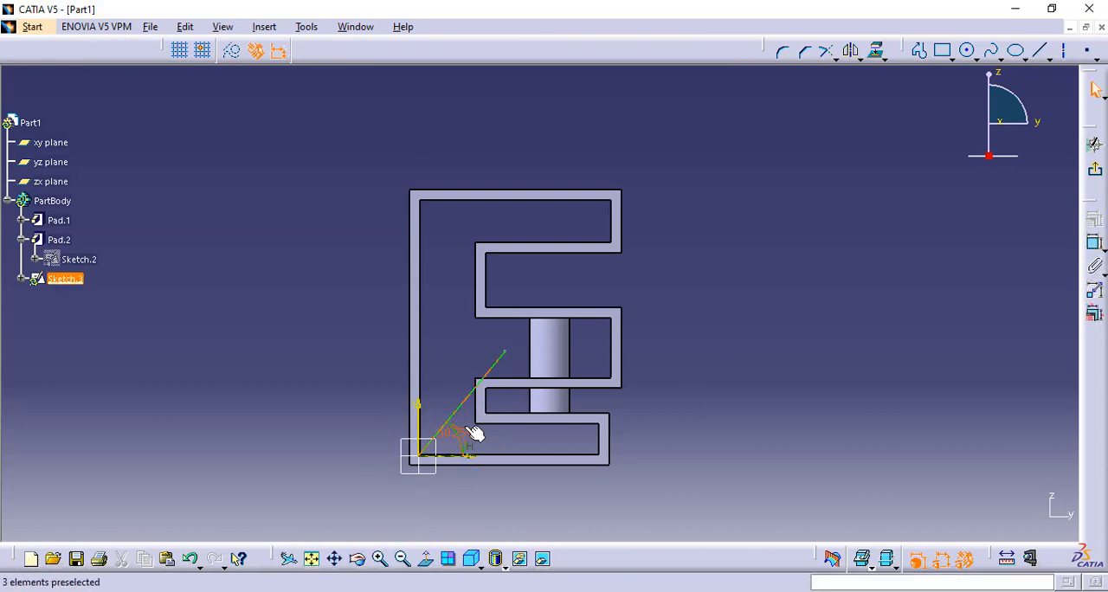
{"action": "left_click", "coordinate": [470, 433]}
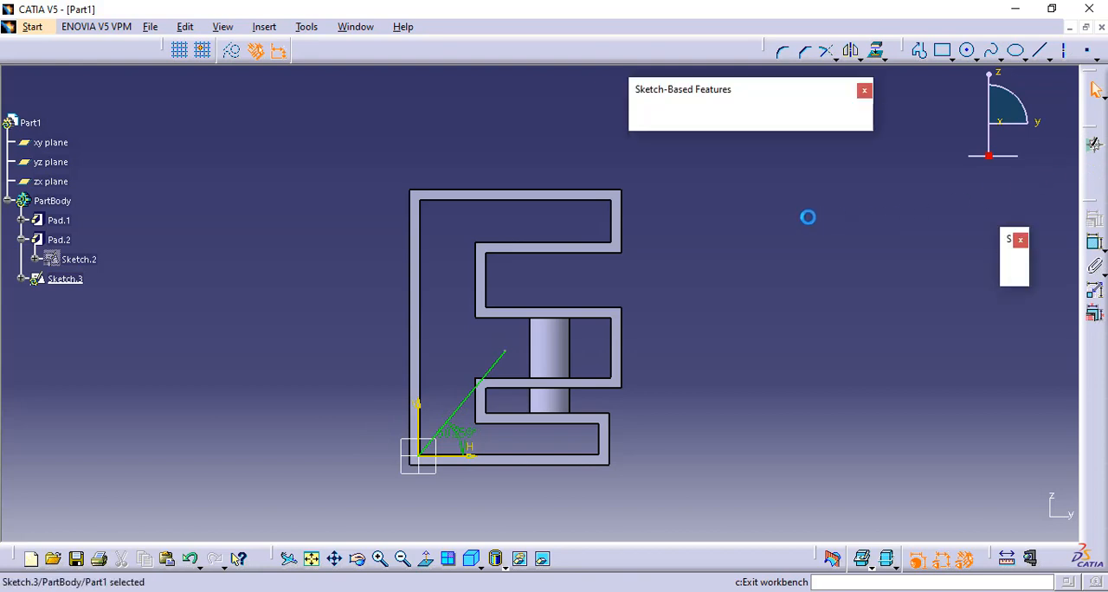
{"action": "left_click", "coordinate": [770, 227]}
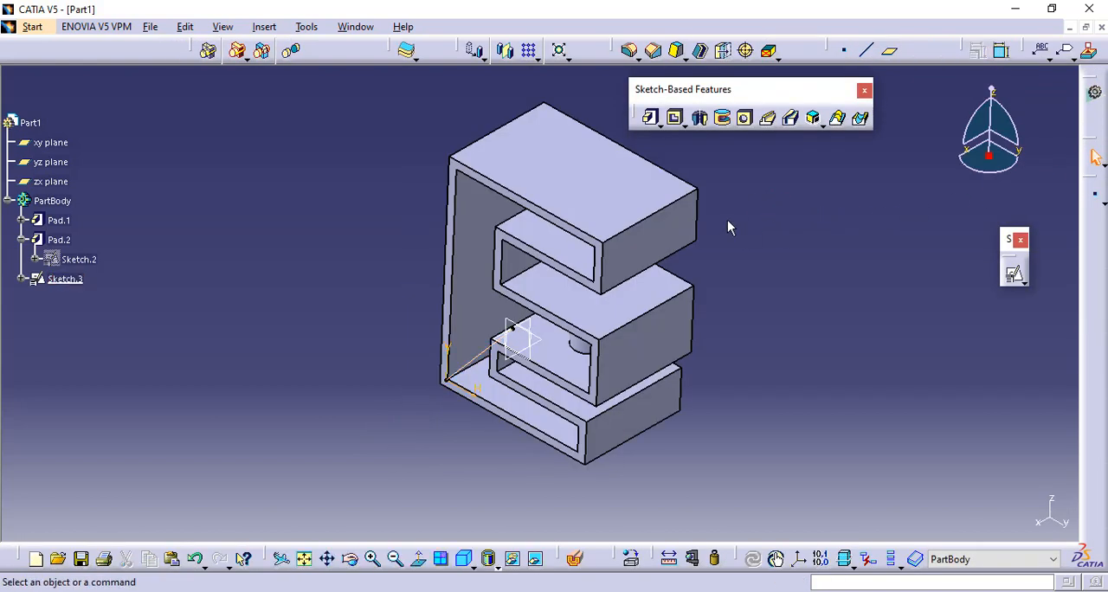
- Start a positioned sketch on the E's top face with the axes swapped and the V direction reversed
{"action": "left_click", "coordinate": [589, 178]}
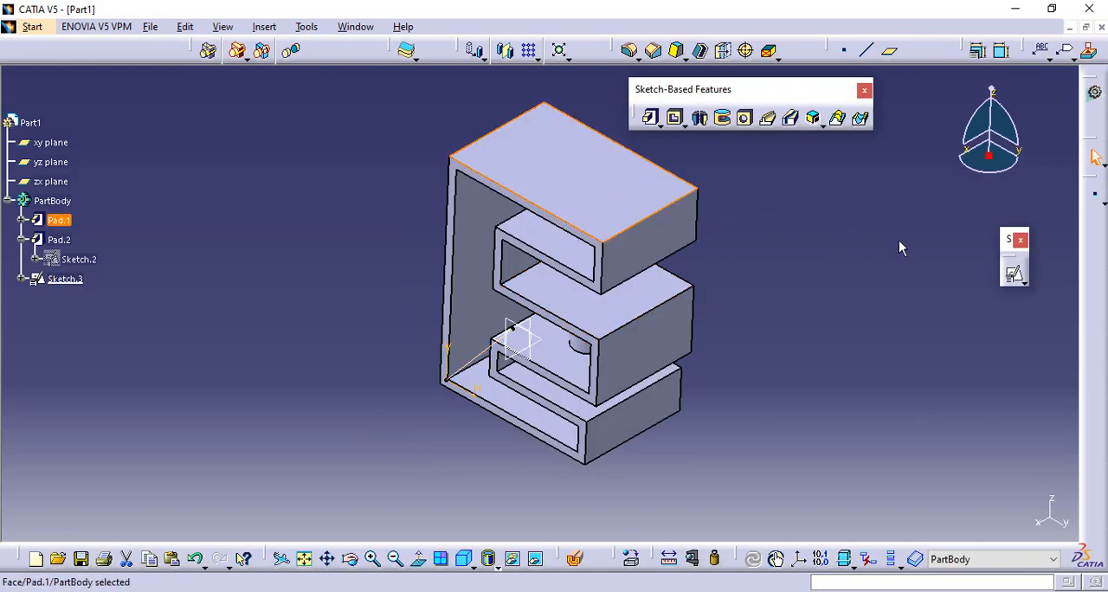
{"action": "left_click", "coordinate": [1014, 275]}
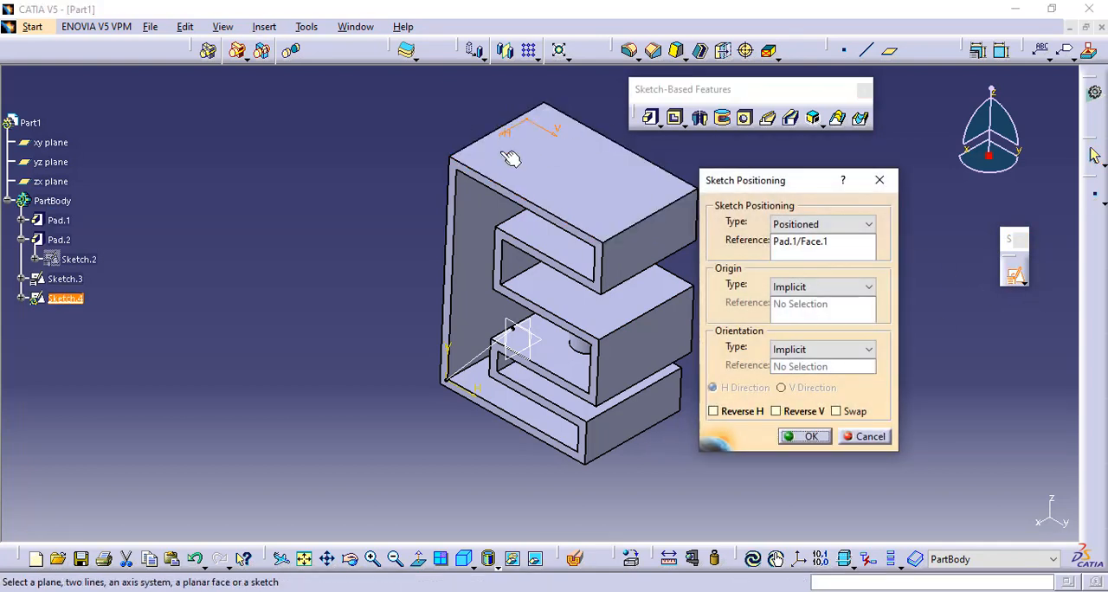
{"action": "left_click", "coordinate": [835, 412]}
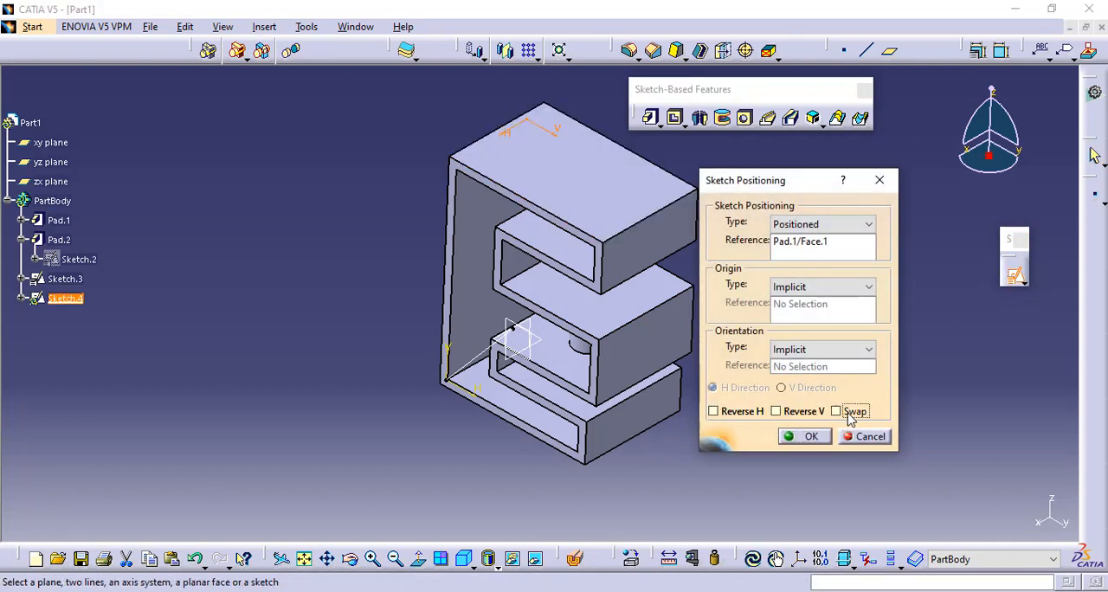
{"action": "left_click", "coordinate": [778, 413]}
{"action": "left_click", "coordinate": [806, 437]}
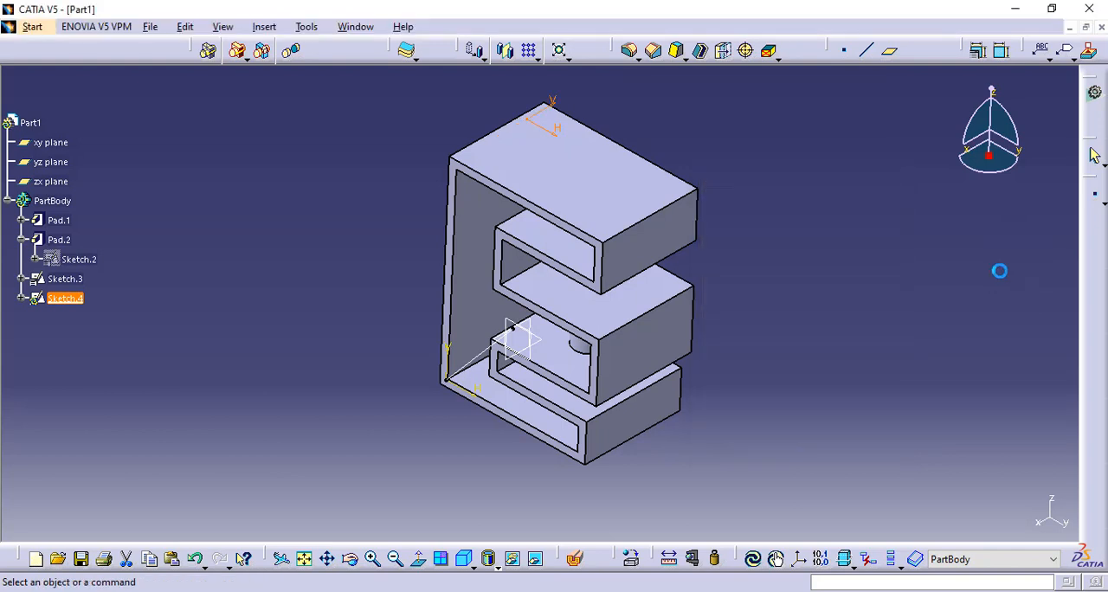
{"action": "middle_click_drag", "start_coordinate": [433, 207], "coordinate": [489, 374]}
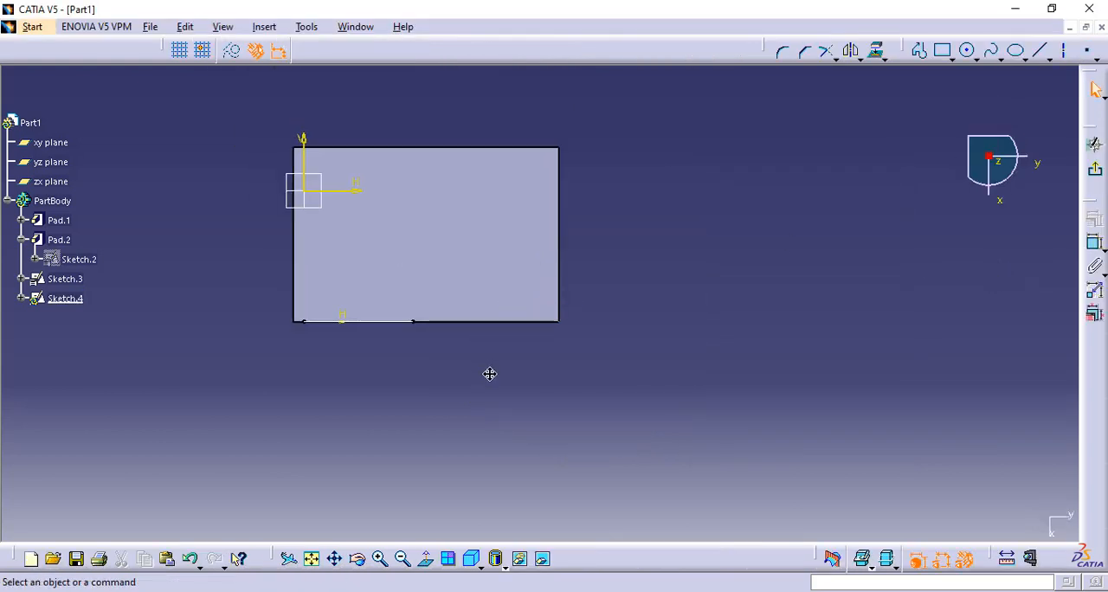
{"action": "left_click", "coordinate": [264, 27]}
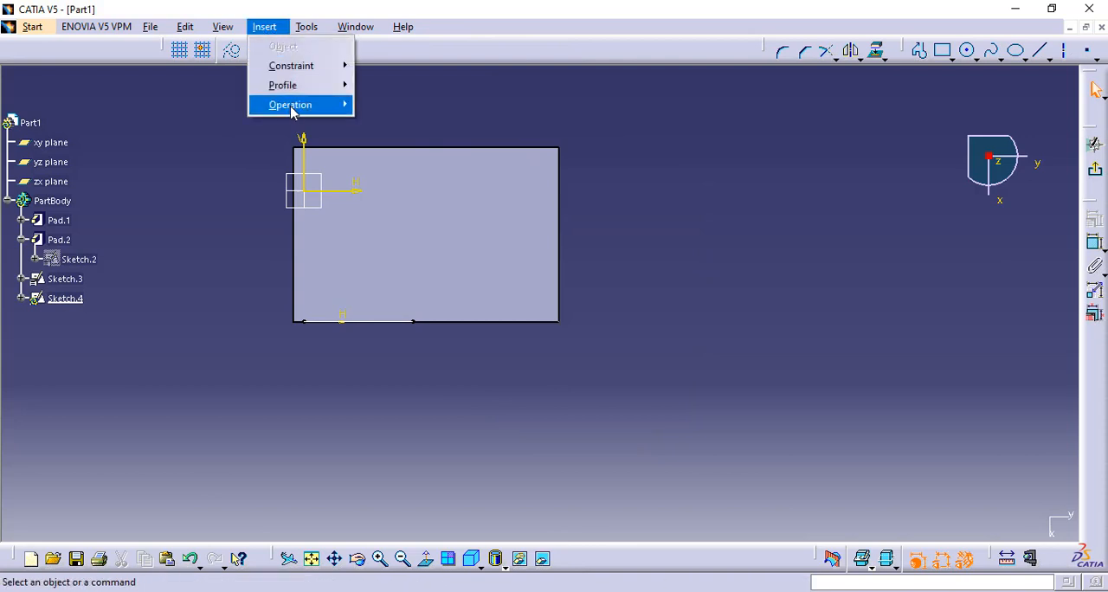
{"action": "mouse_move", "coordinate": [294, 105]}
{"action": "mouse_move", "coordinate": [421, 189]}
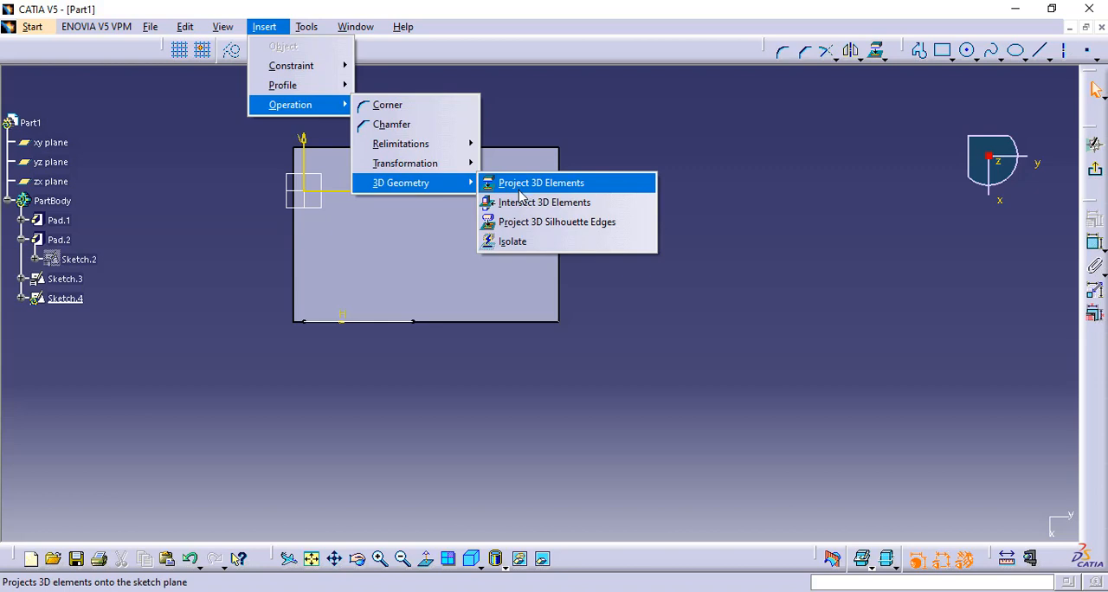
{"action": "left_click", "coordinate": [590, 163]}
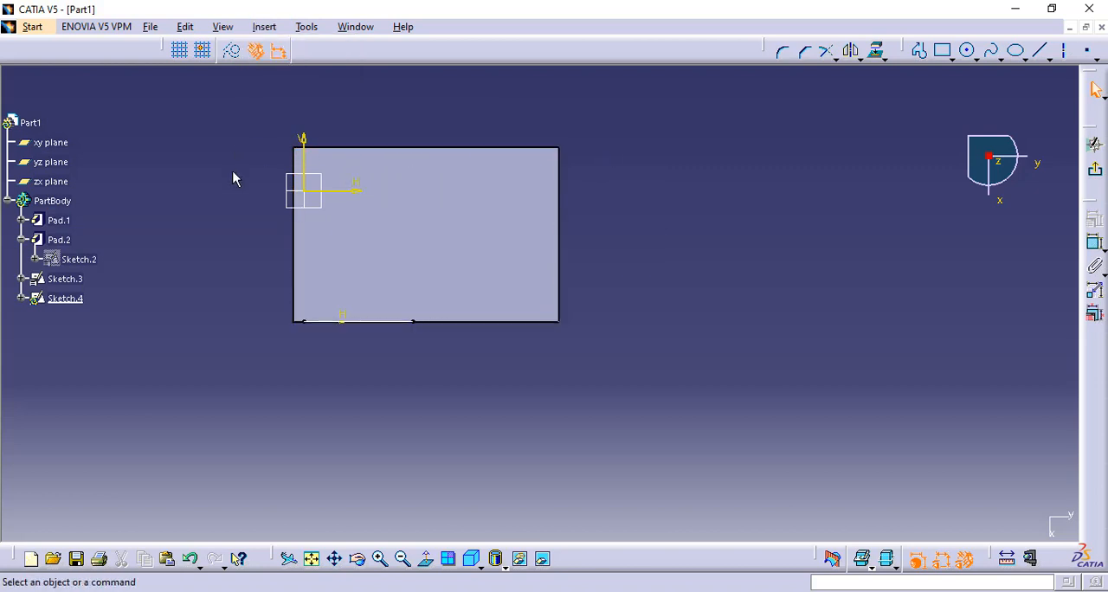
- Project the rectangular outline of the E's top face into the sketch as 3D elements and exit the sketch
{"action": "middle_click_drag", "start_coordinate": [495, 472], "coordinate": [497, 213]}
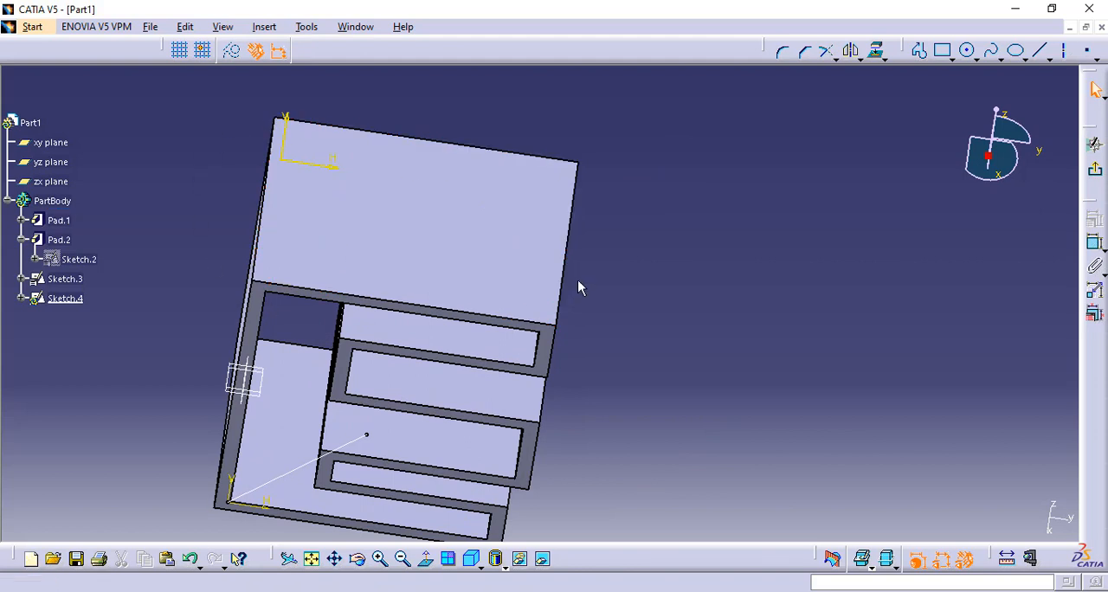
{"action": "left_click", "coordinate": [425, 558]}
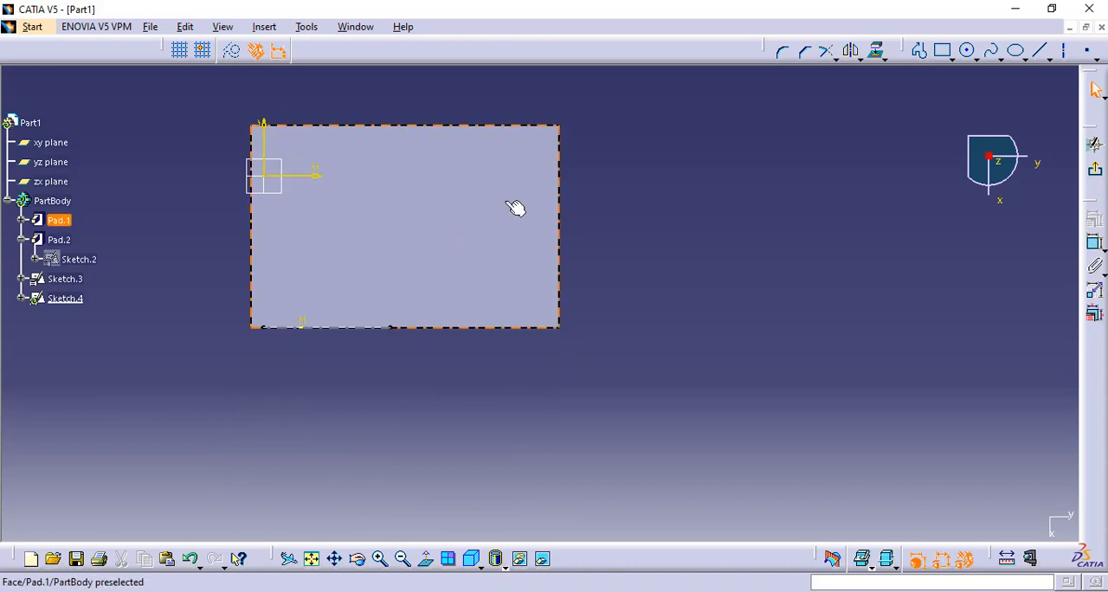
{"action": "left_click", "coordinate": [556, 231]}
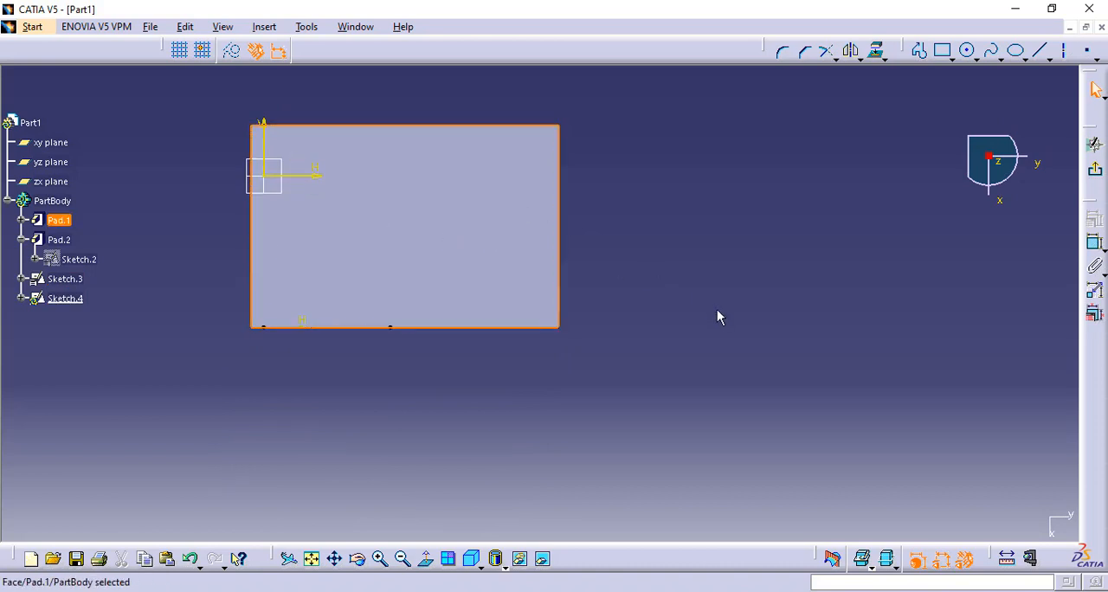
{"action": "left_click", "coordinate": [268, 28]}
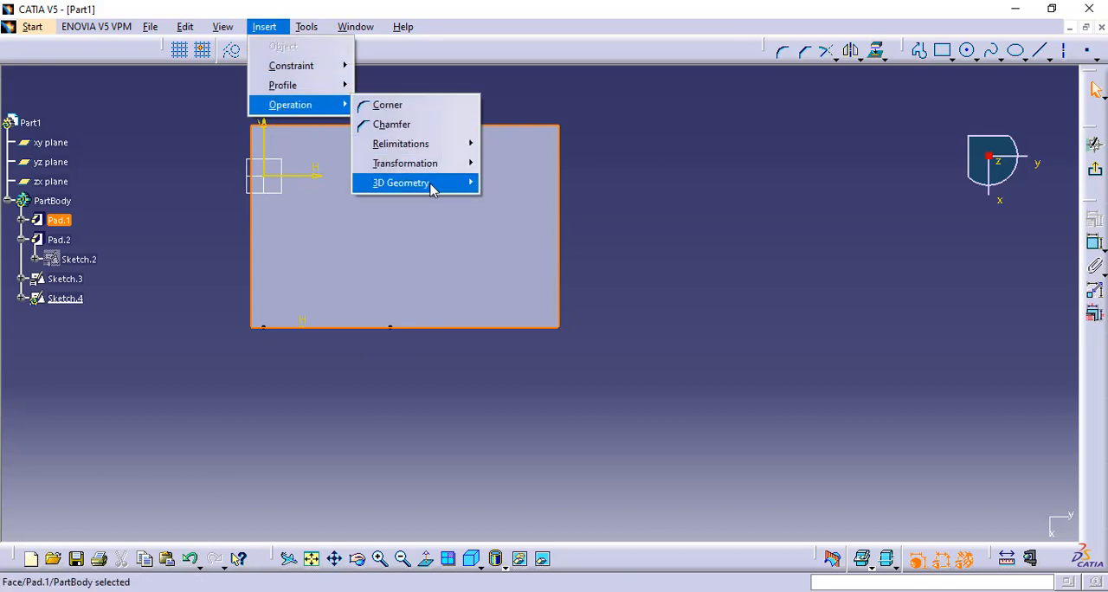
{"action": "left_click", "coordinate": [571, 182]}
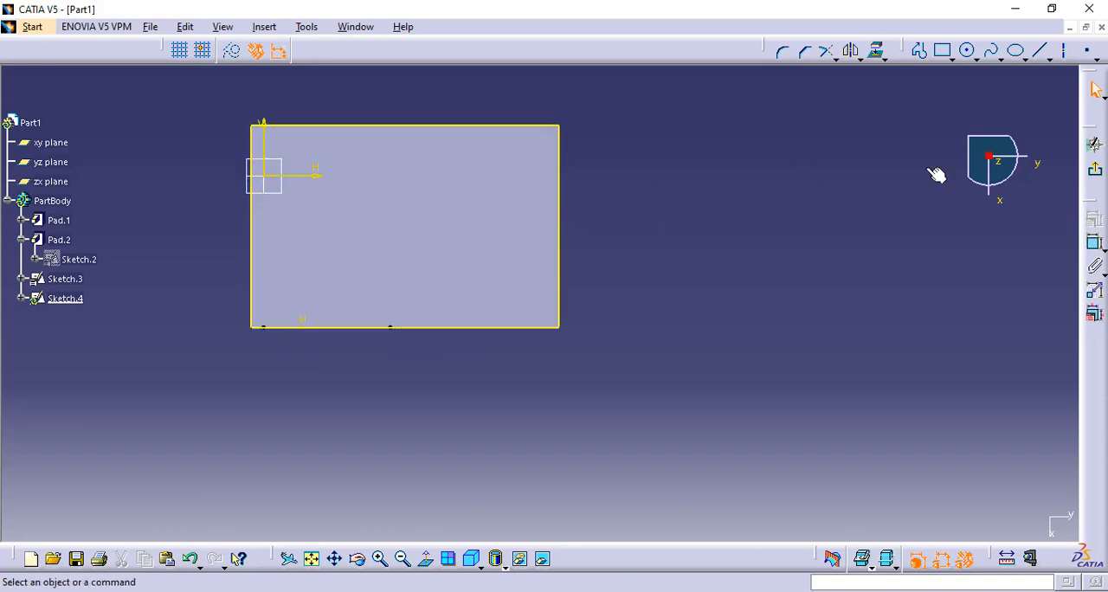
{"action": "left_click", "coordinate": [1095, 169]}
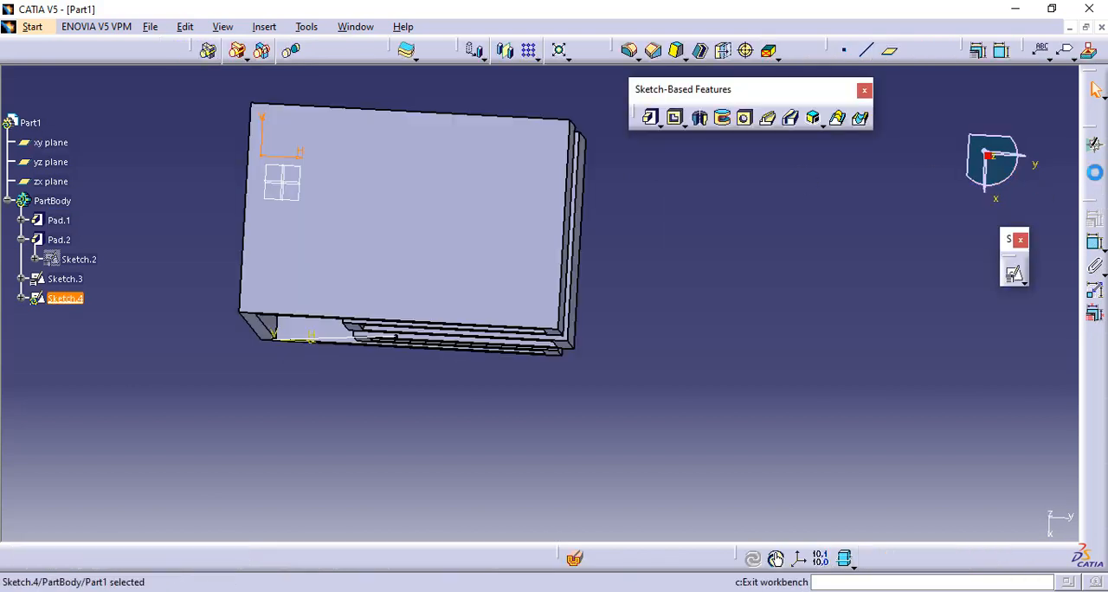
- Pad the projected top-face sketch 60 mm, using the sloping line in Sketch.3 as the direction reference instead of normal to profile
{"action": "left_click", "coordinate": [649, 119]}
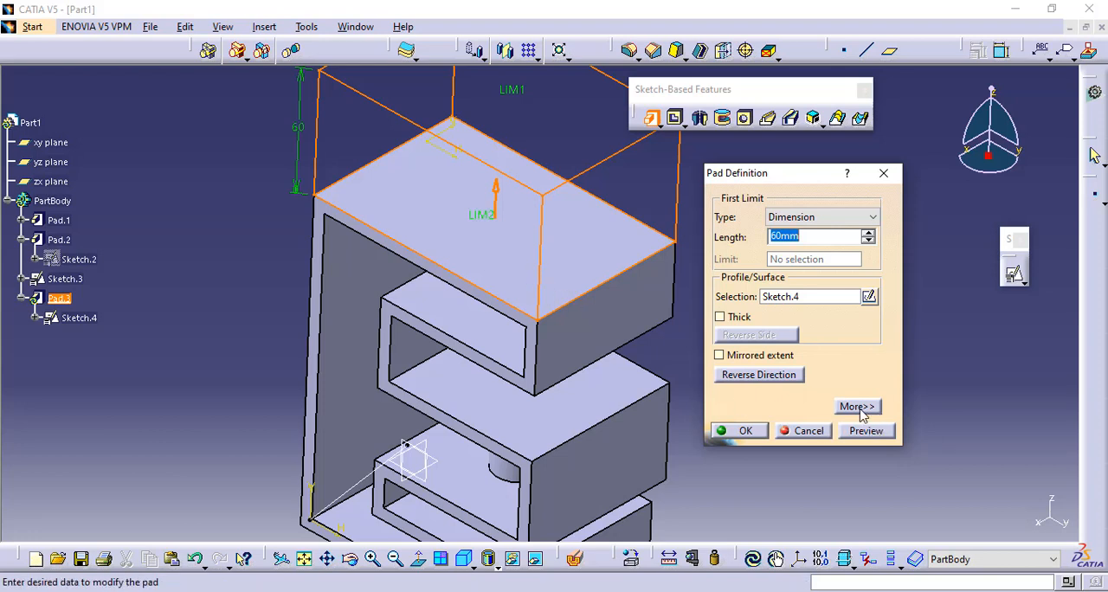
{"action": "left_click", "coordinate": [858, 407]}
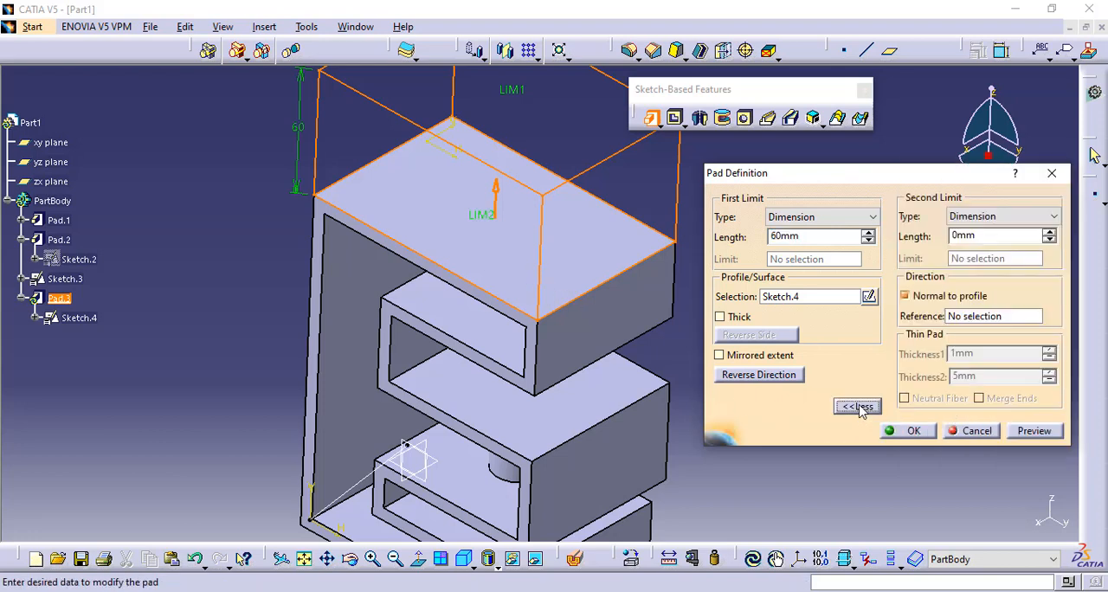
{"action": "left_click", "coordinate": [987, 317]}
{"action": "left_click", "coordinate": [373, 472]}
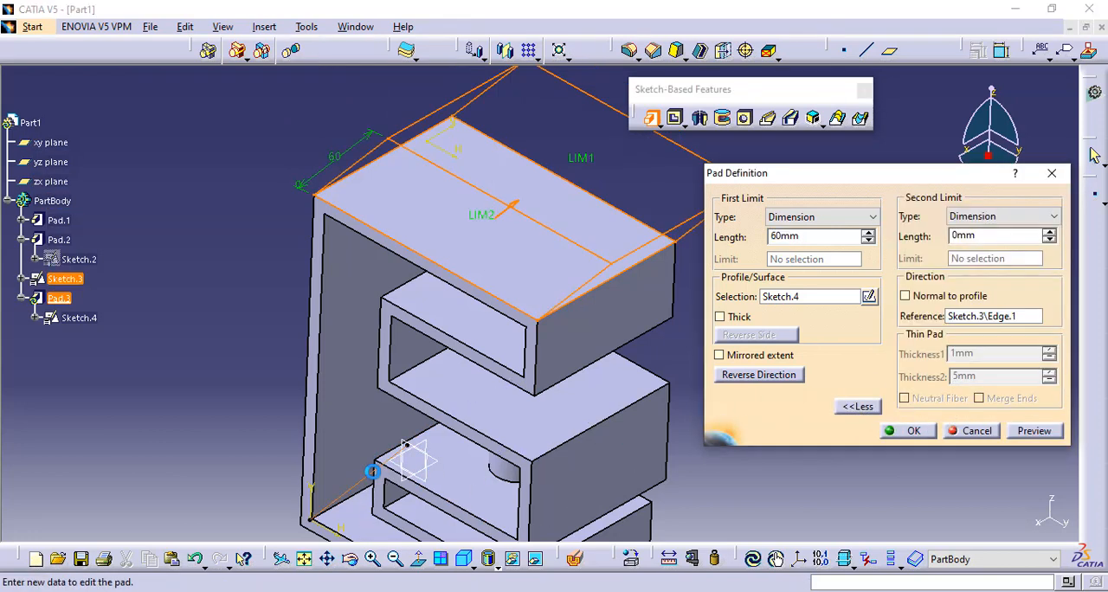
{"action": "left_click", "coordinate": [1034, 430]}
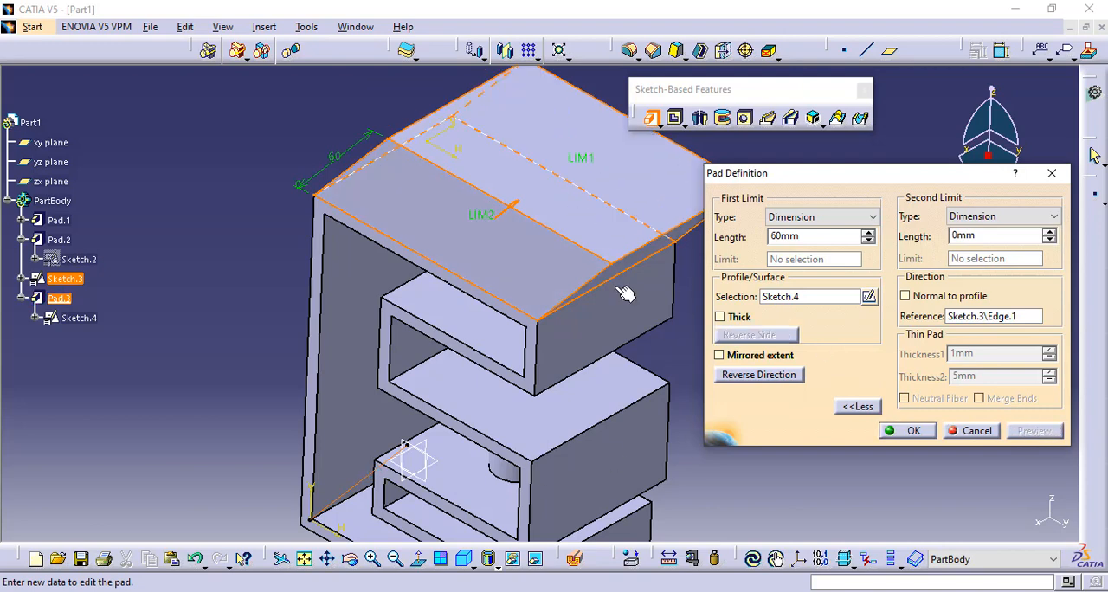
{"action": "middle_click_drag", "start_coordinate": [253, 265], "coordinate": [405, 267]}
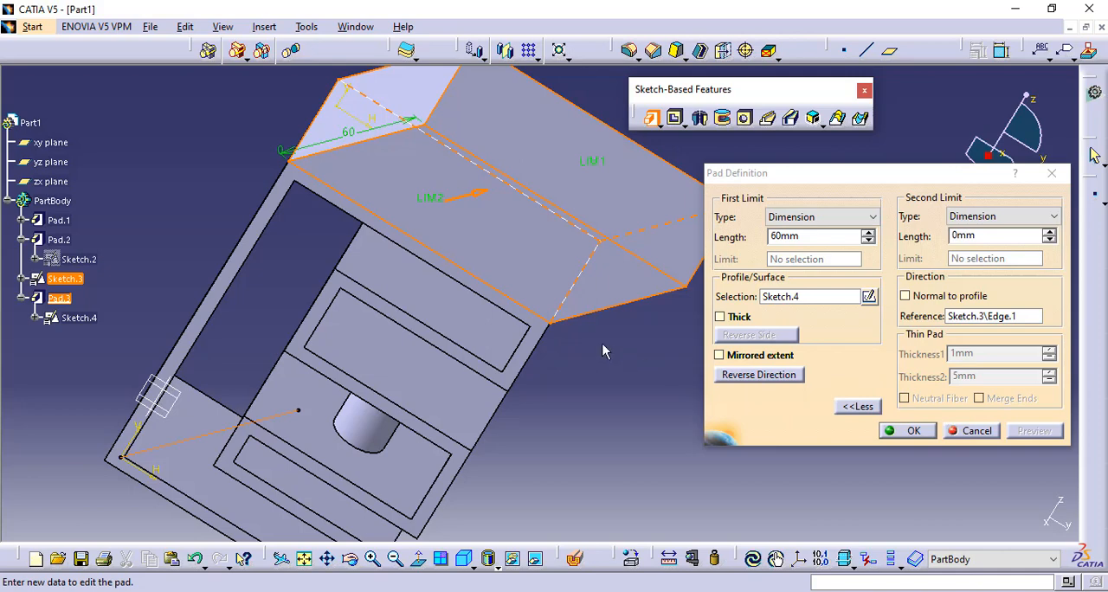
{"action": "left_click", "coordinate": [916, 432]}
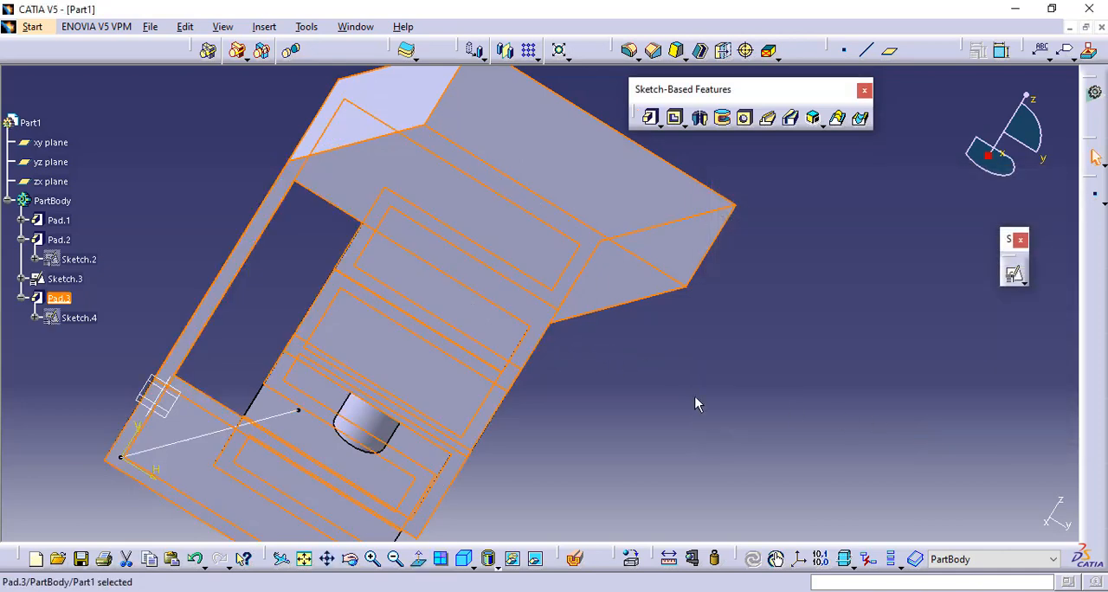
{"action": "left_click", "coordinate": [724, 397]}
{"action": "middle_click_drag", "start_coordinate": [695, 332], "coordinate": [690, 376]}
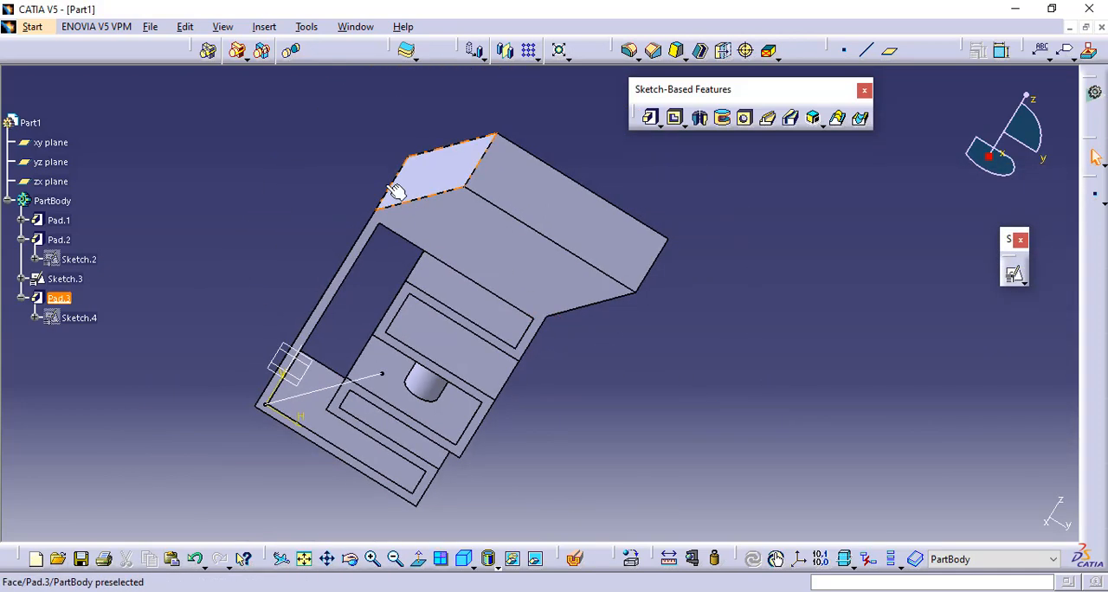
{"action": "middle_click_drag", "start_coordinate": [396, 191], "coordinate": [299, 280]}
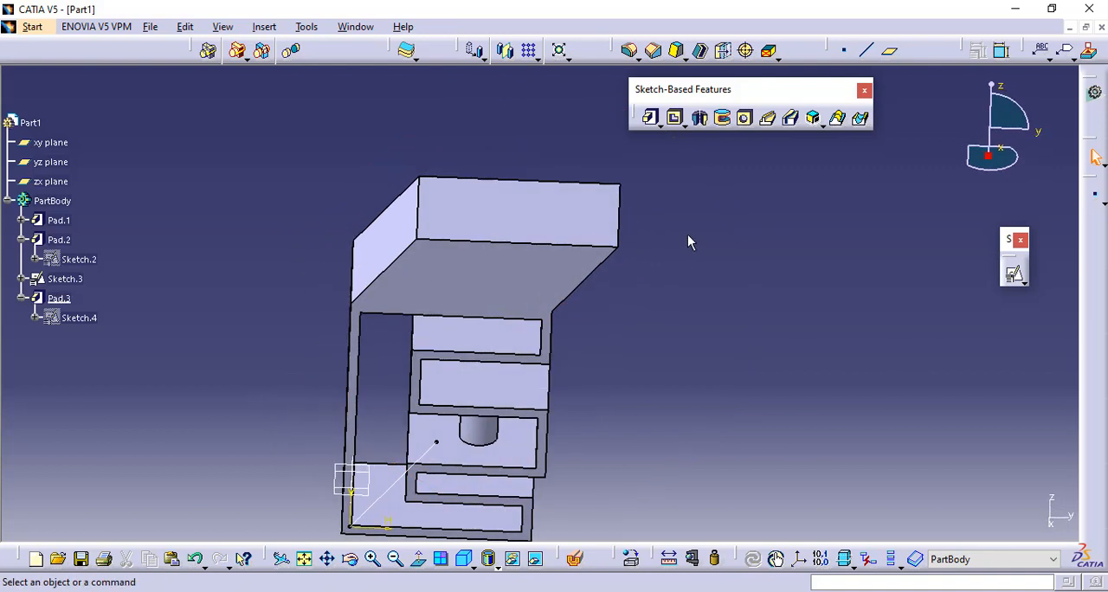
{"action": "middle_click_drag", "start_coordinate": [663, 230], "coordinate": [665, 254]}
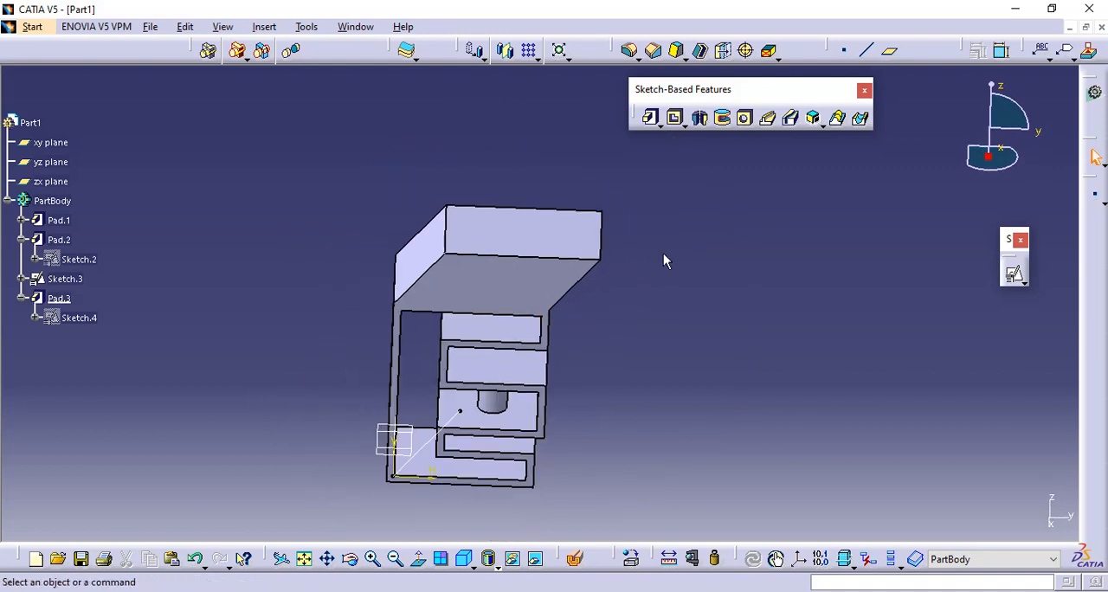
{"action": "middle_click_drag", "start_coordinate": [663, 254], "coordinate": [664, 277]}
- Create a new part document named Part2 with hybrid design enabled
{"action": "left_click", "coordinate": [658, 127]}
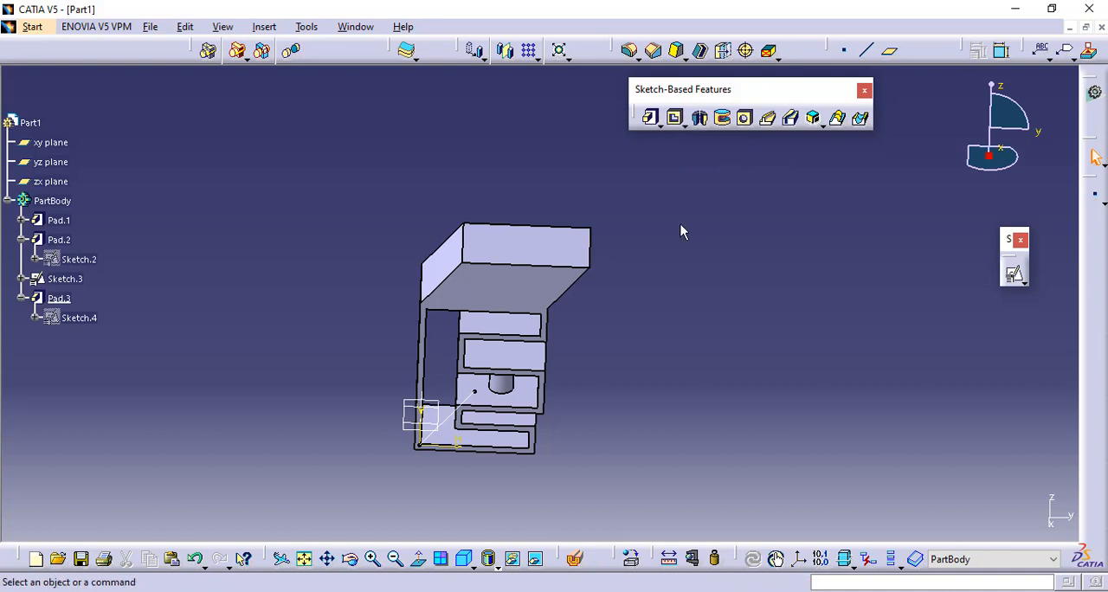
{"action": "key", "text": "ctrl+n"}
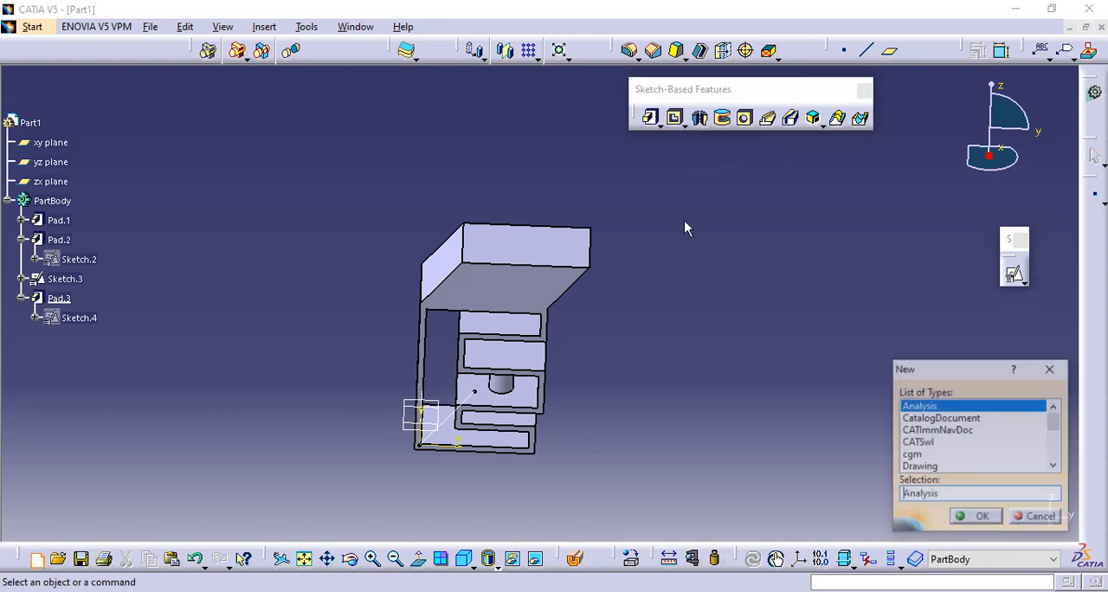
{"action": "type", "text": "Part"}
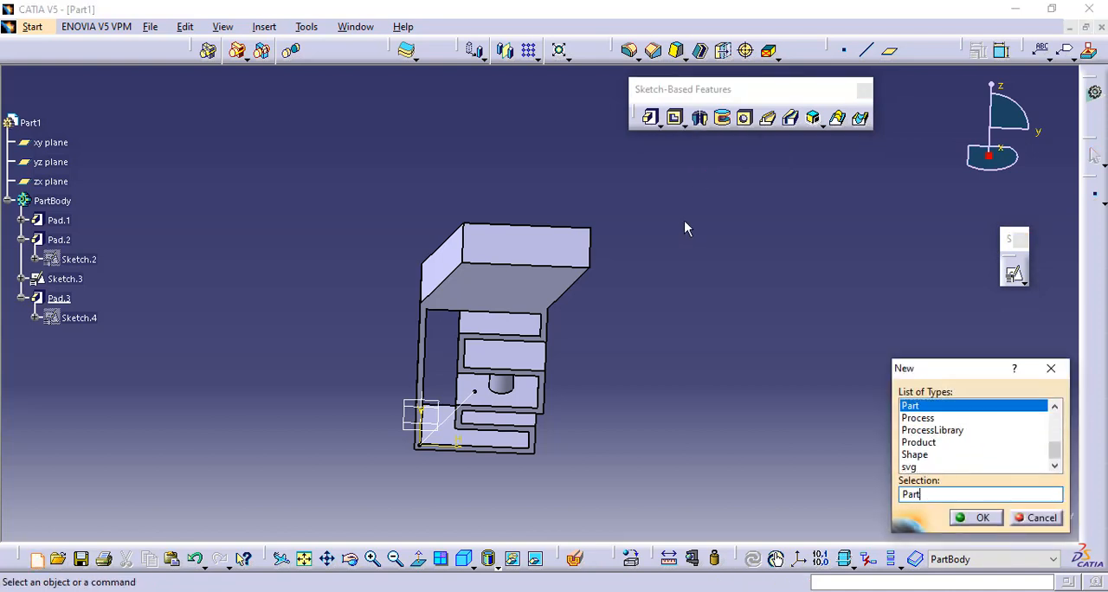
{"action": "key", "text": "Return"}
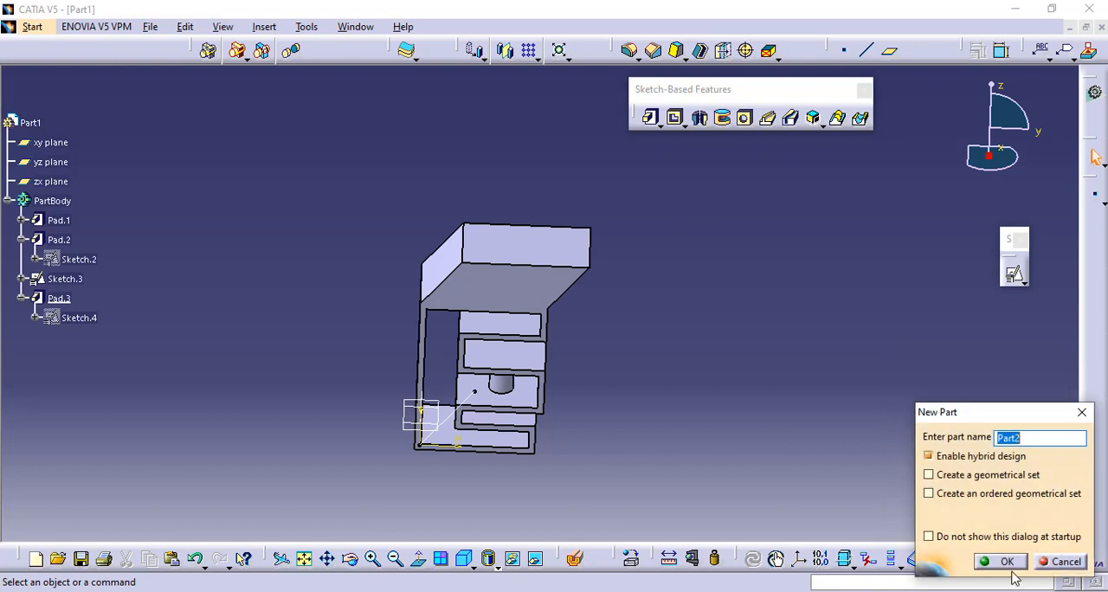
{"action": "left_click", "coordinate": [1005, 562]}
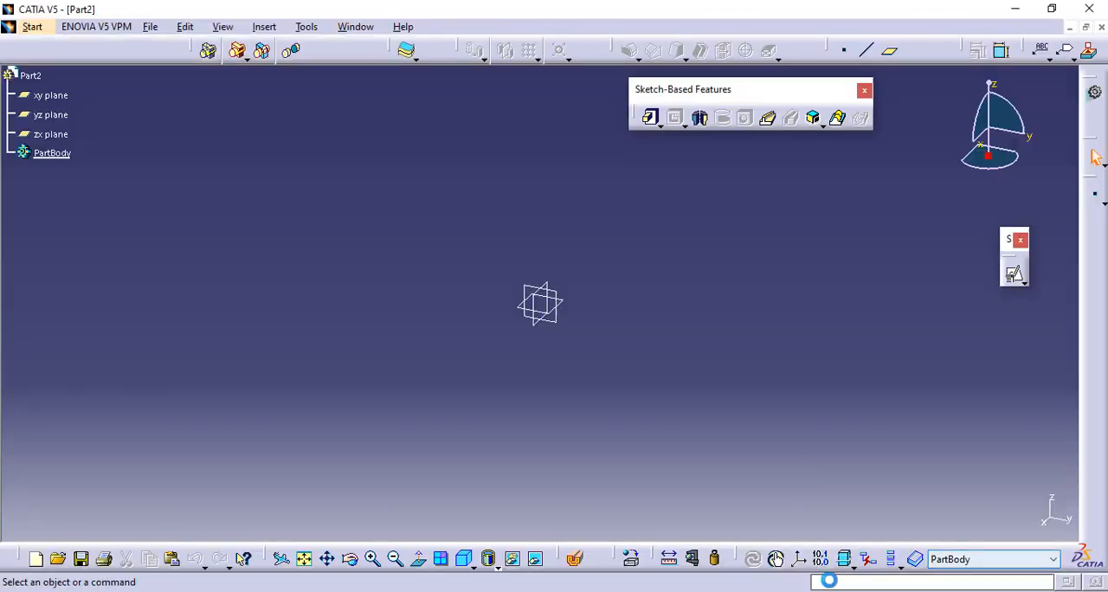
- Start a positioned sketch on the xy plane with the axes swapped and the V direction reversed
{"action": "left_click", "coordinate": [660, 125]}
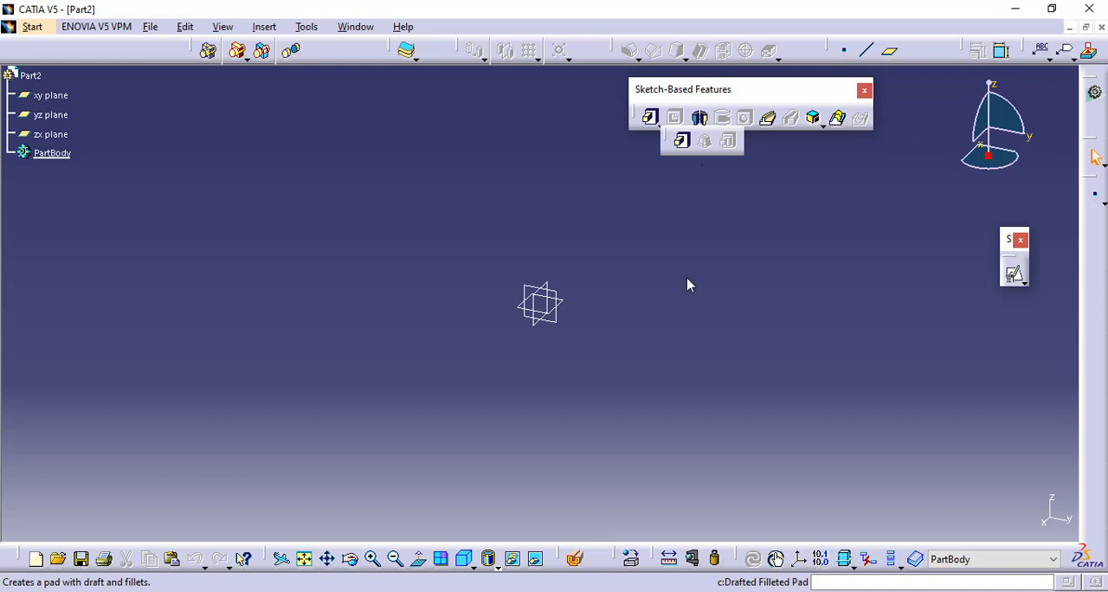
{"action": "left_click", "coordinate": [564, 304]}
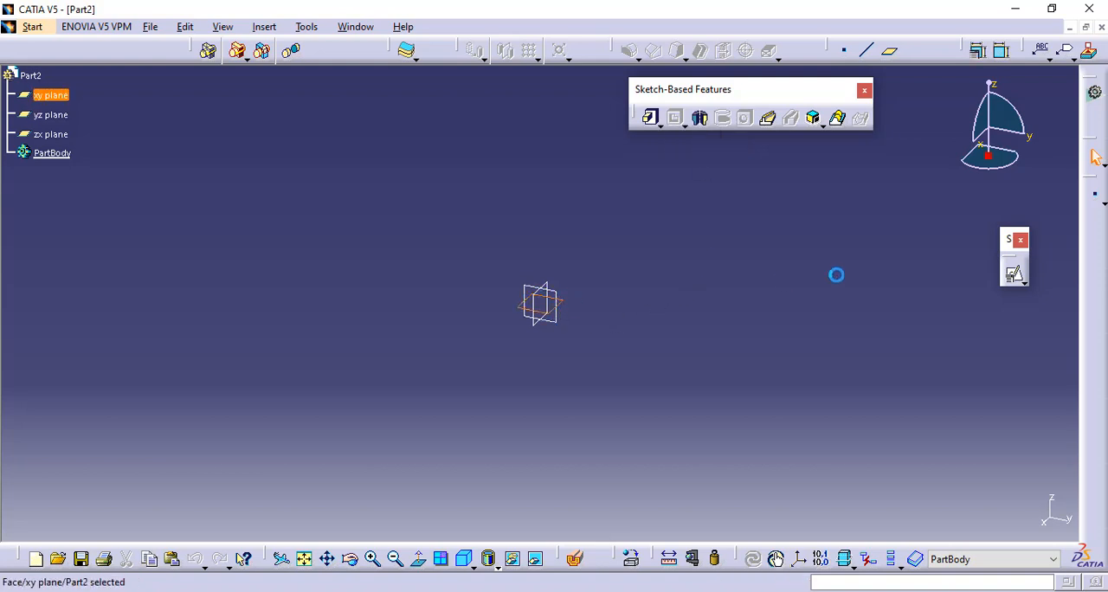
{"action": "left_click", "coordinate": [1028, 287]}
{"action": "left_click", "coordinate": [1071, 285]}
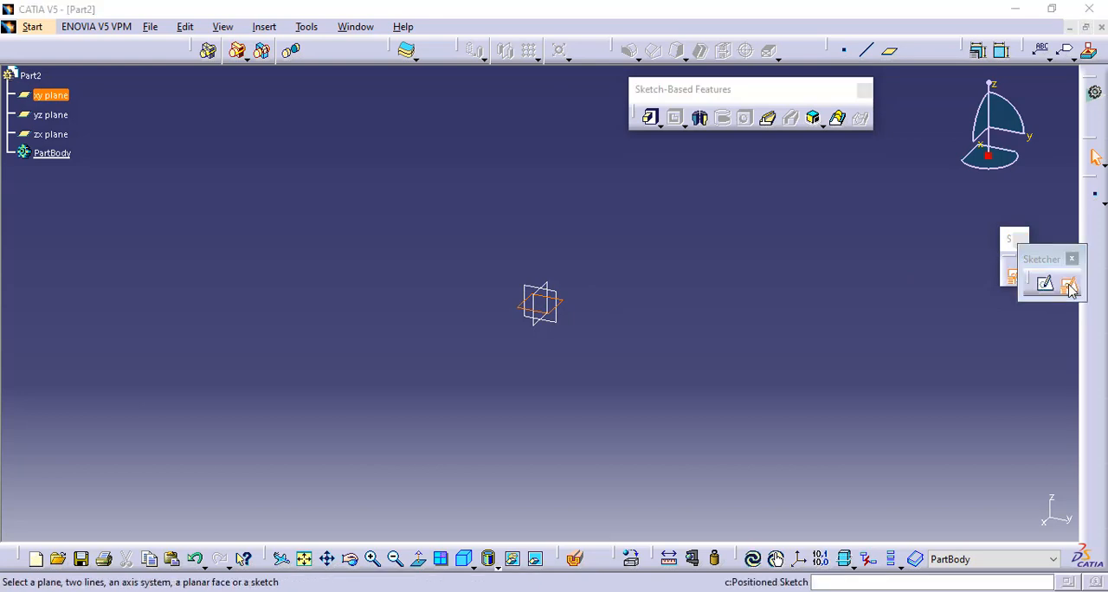
{"action": "left_click", "coordinate": [836, 411]}
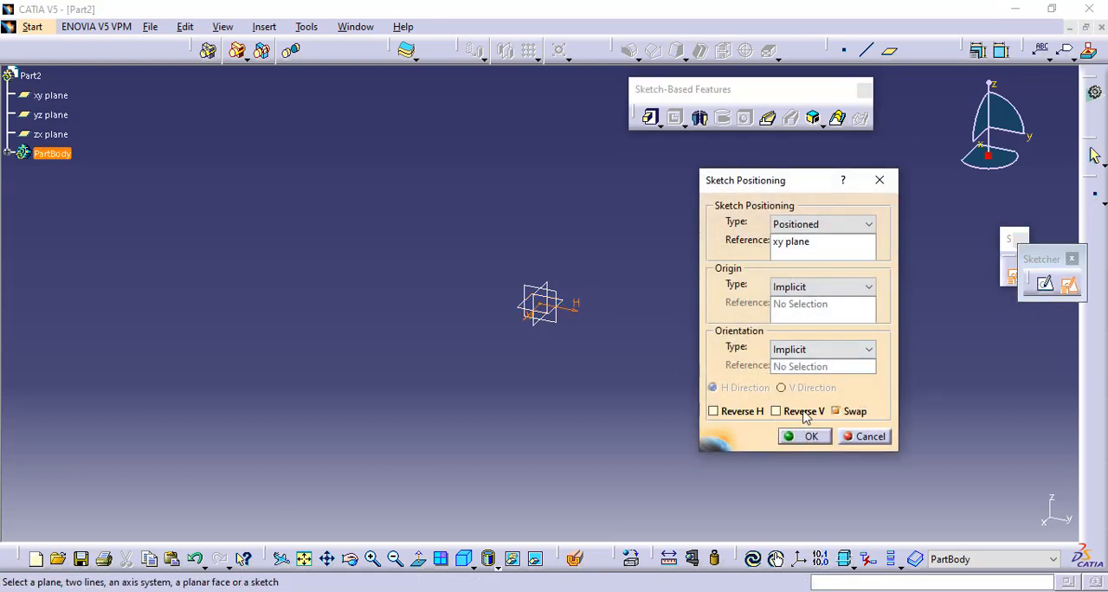
{"action": "left_click", "coordinate": [776, 412]}
{"action": "left_click", "coordinate": [813, 440]}
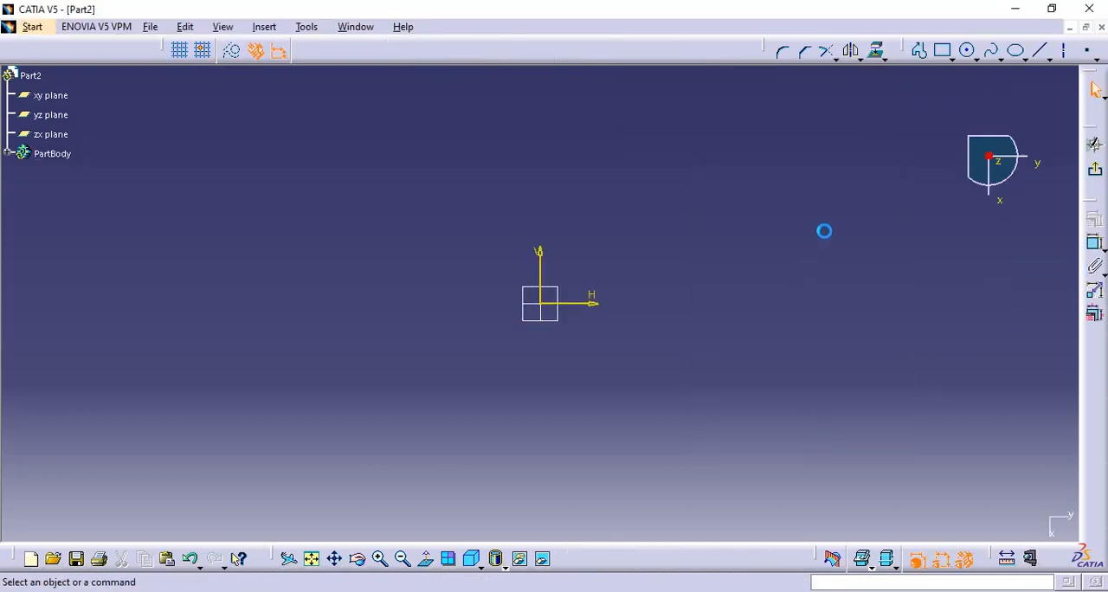
- Draw a centered rectangle about 115 mm wide and 96 mm high on the sketch origin and exit the sketch
{"action": "left_click", "coordinate": [952, 55]}
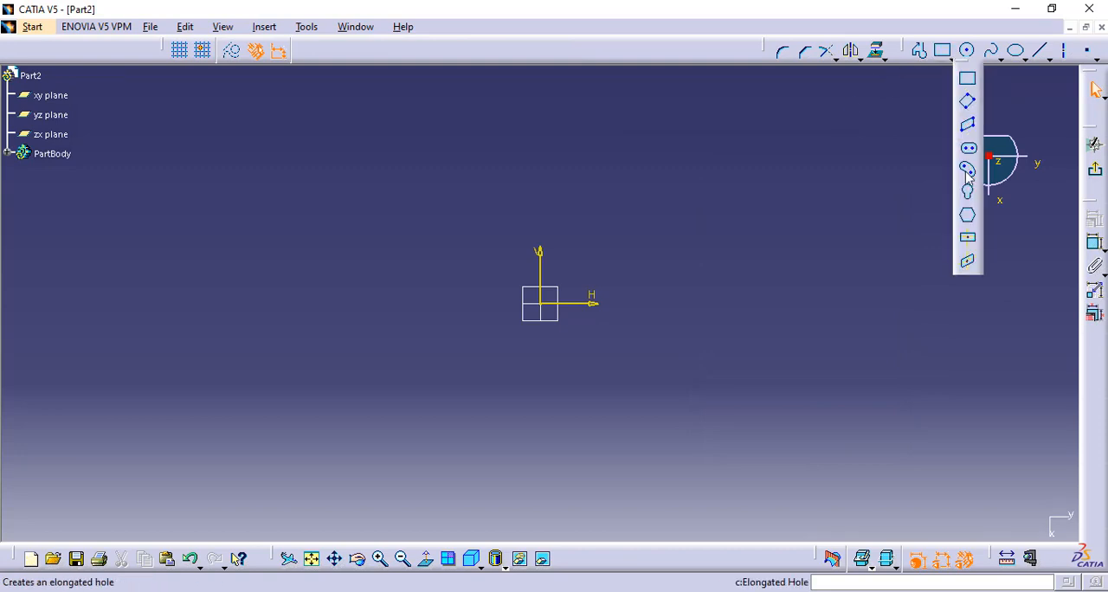
{"action": "left_click", "coordinate": [962, 234]}
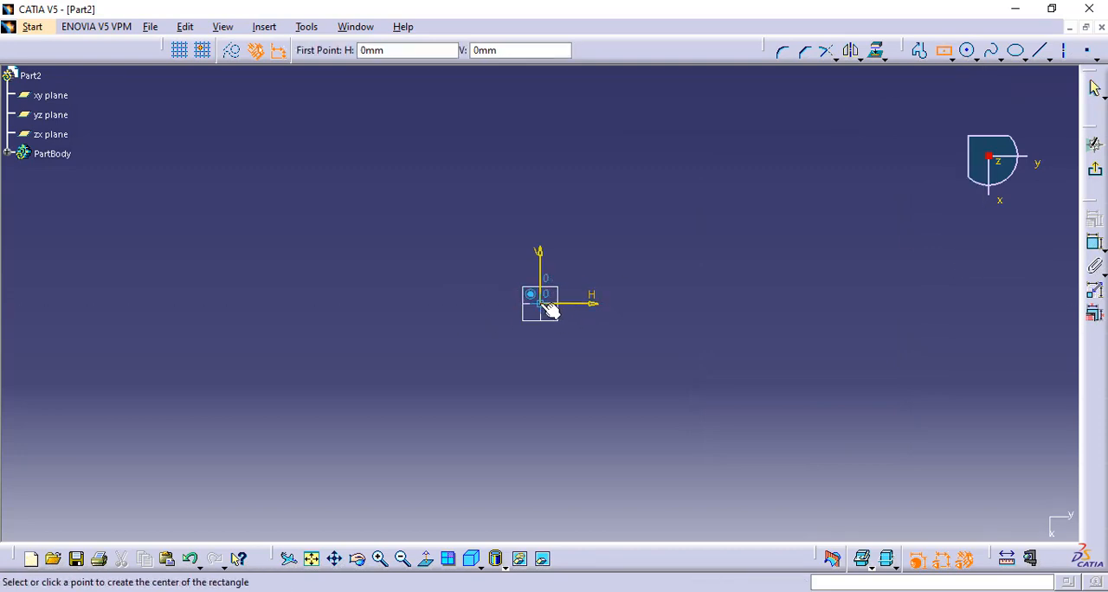
{"action": "left_click", "coordinate": [540, 303]}
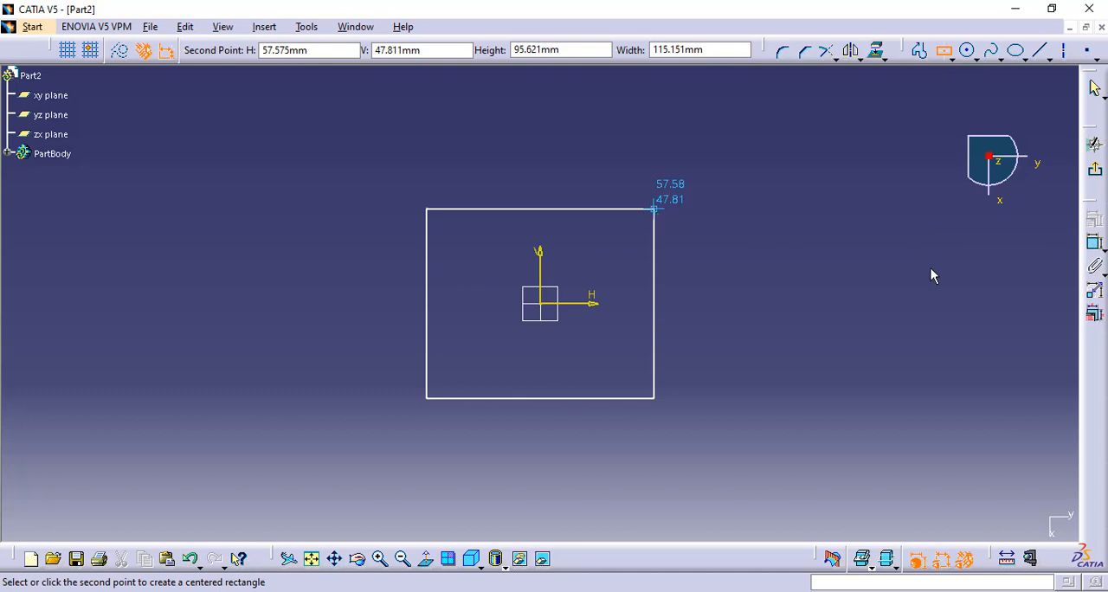
{"action": "left_click", "coordinate": [654, 209]}
{"action": "left_click", "coordinate": [1096, 170]}
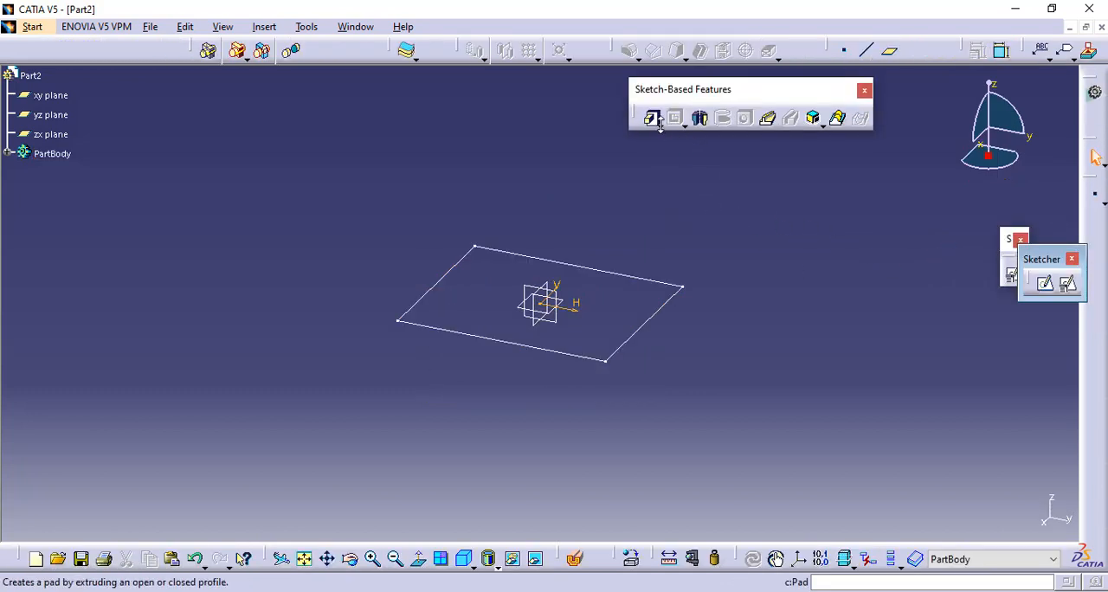
- Start a Drafted Filleted Pad on the rectangle sketch and set its first limit length to 100 mm
{"action": "left_click", "coordinate": [661, 127]}
{"action": "left_click", "coordinate": [708, 141]}
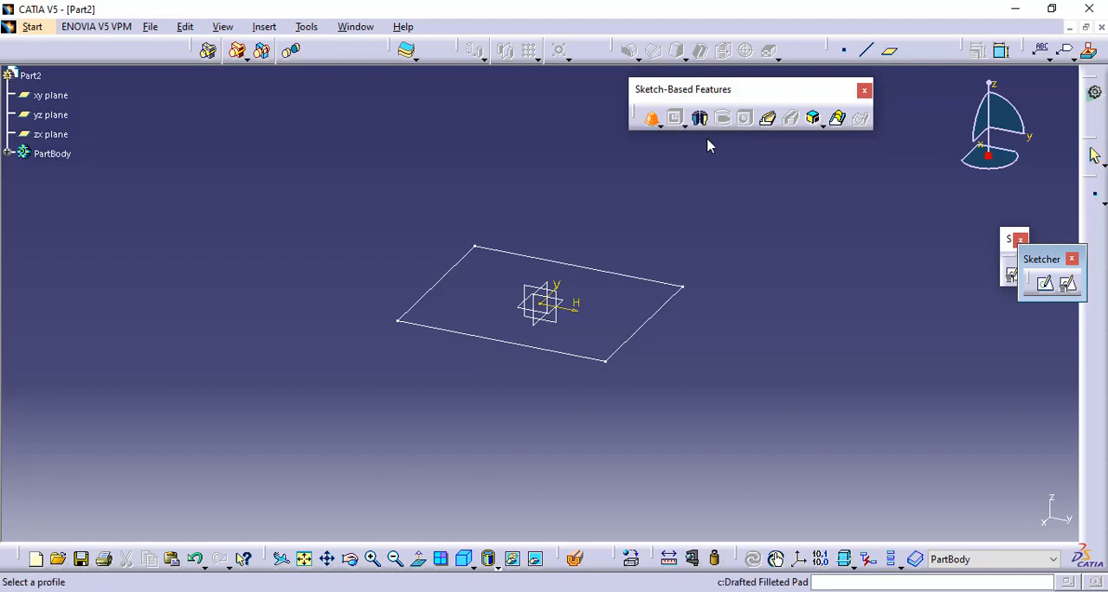
{"action": "left_click", "coordinate": [664, 319]}
{"action": "mouse_move", "coordinate": [604, 214]}
{"action": "middle_mouse_down"}
{"action": "mouse_move", "coordinate": [569, 199]}
{"action": "mouse_move", "coordinate": [599, 229]}
{"action": "middle_mouse_up"}
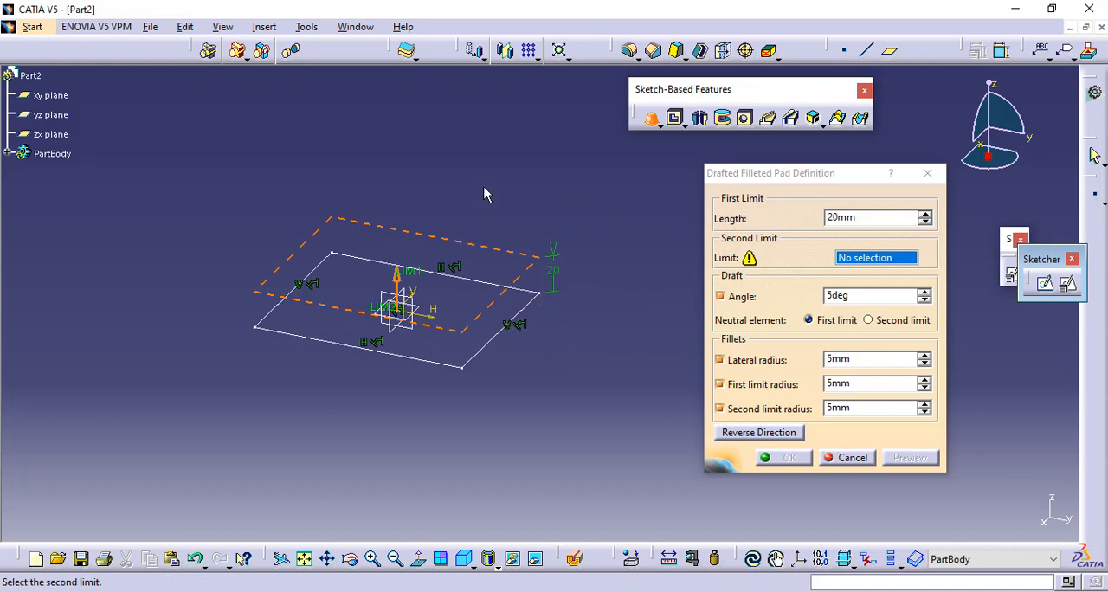
{"action": "left_click", "coordinate": [867, 221]}
{"action": "type", "text": "100"}
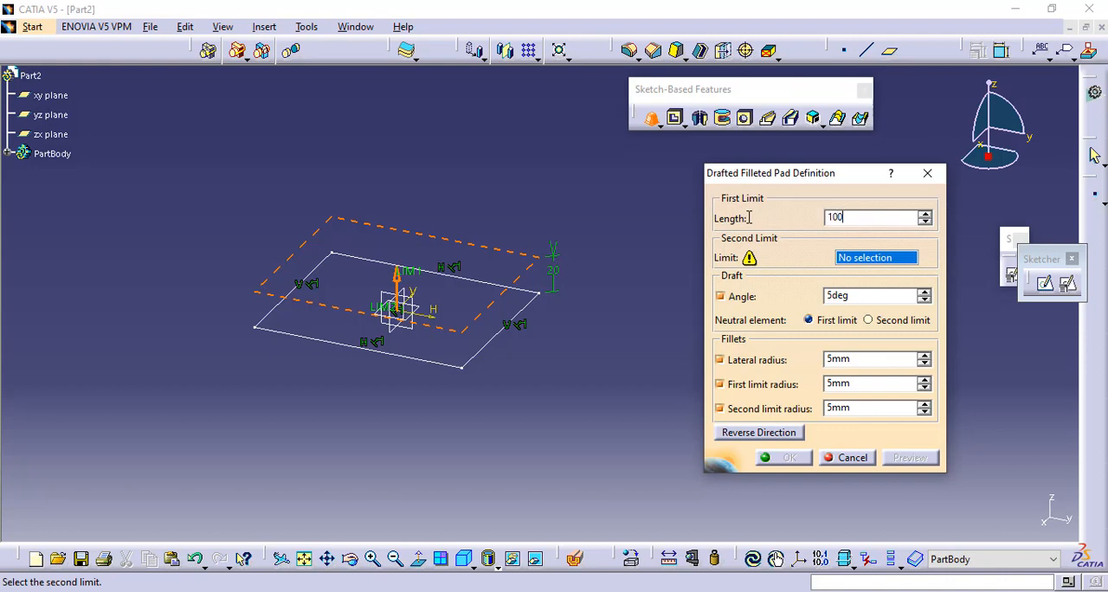
{"action": "left_click", "coordinate": [660, 292]}
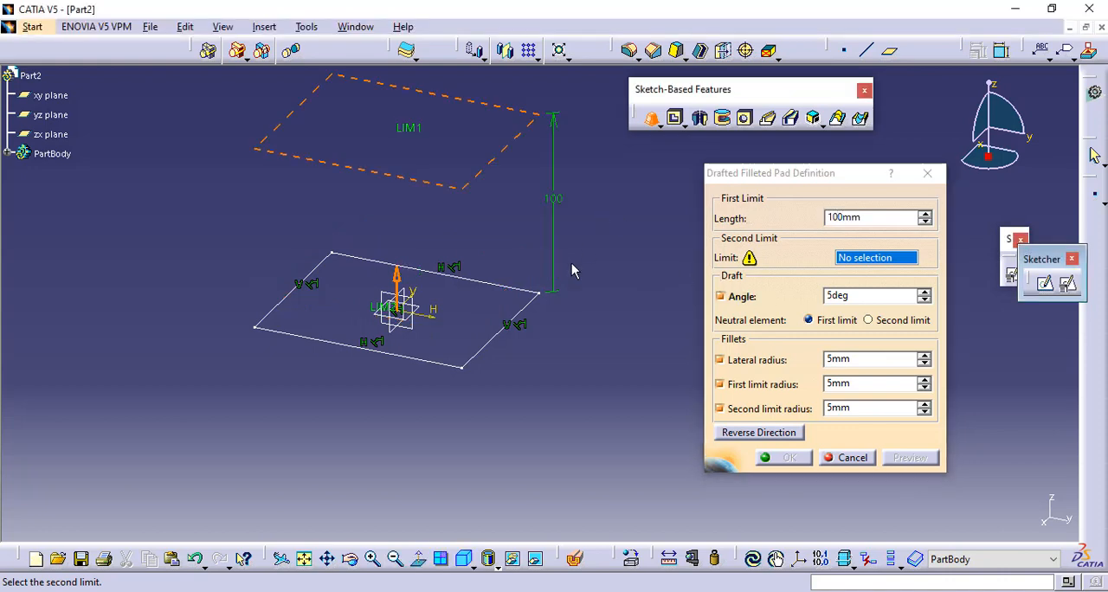
- Use the xy plane as the second limit of the drafted filleted pad and preview the solid
{"action": "scroll", "coordinate": [593, 308], "scroll_direction": "up", "scroll_amount": 1}
{"action": "middle_click_drag", "start_coordinate": [593, 308], "coordinate": [543, 316]}
{"action": "middle_click_drag", "start_coordinate": [435, 303], "coordinate": [466, 306]}
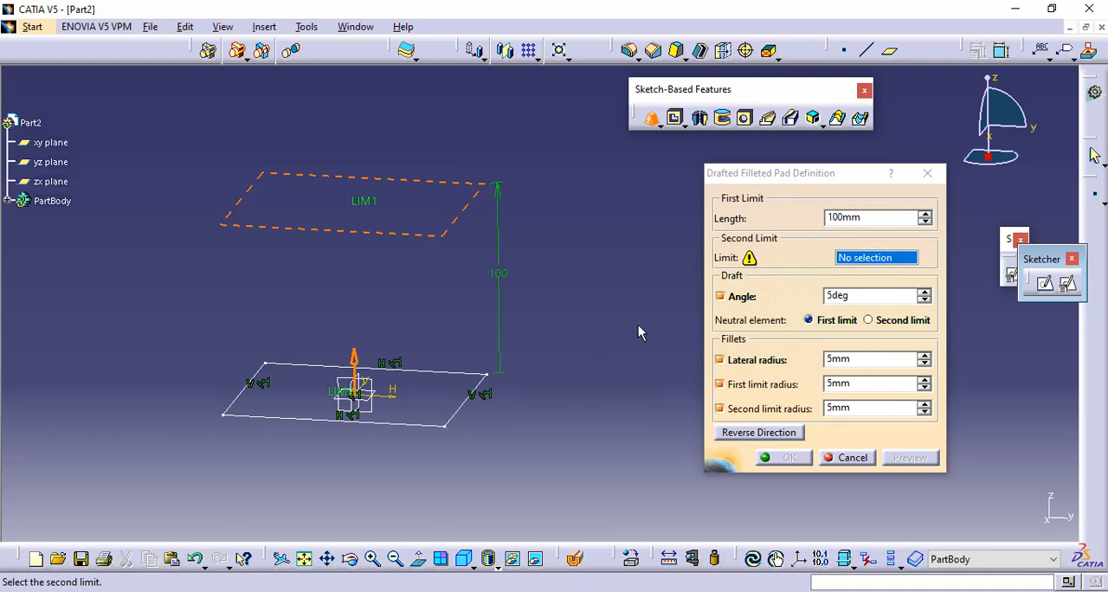
{"action": "left_click", "coordinate": [367, 400]}
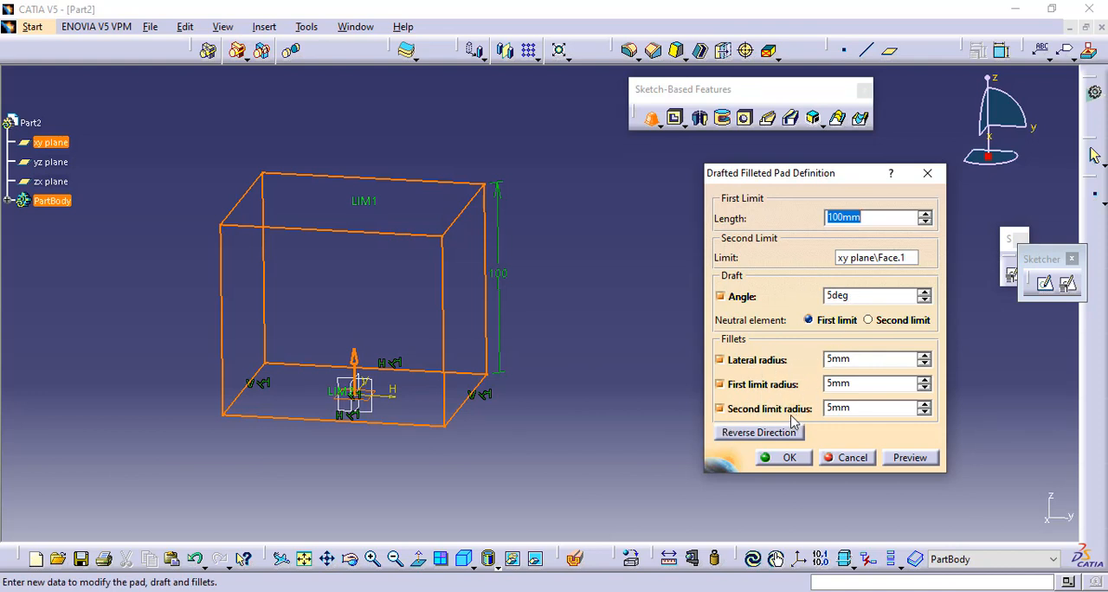
{"action": "left_click", "coordinate": [907, 458]}
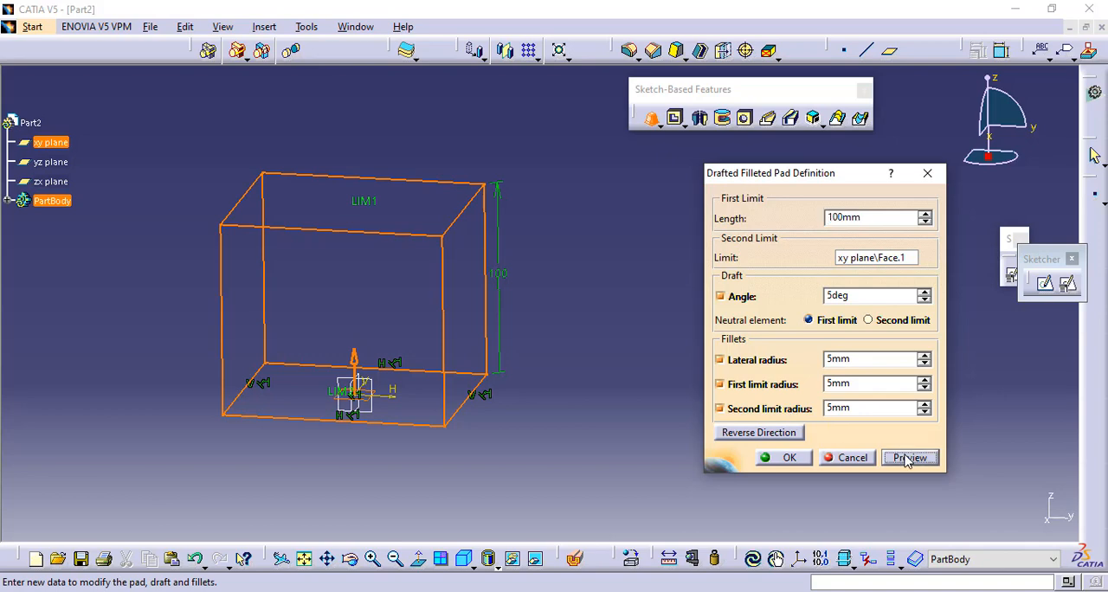
{"action": "middle_click_drag", "start_coordinate": [438, 451], "coordinate": [346, 407]}
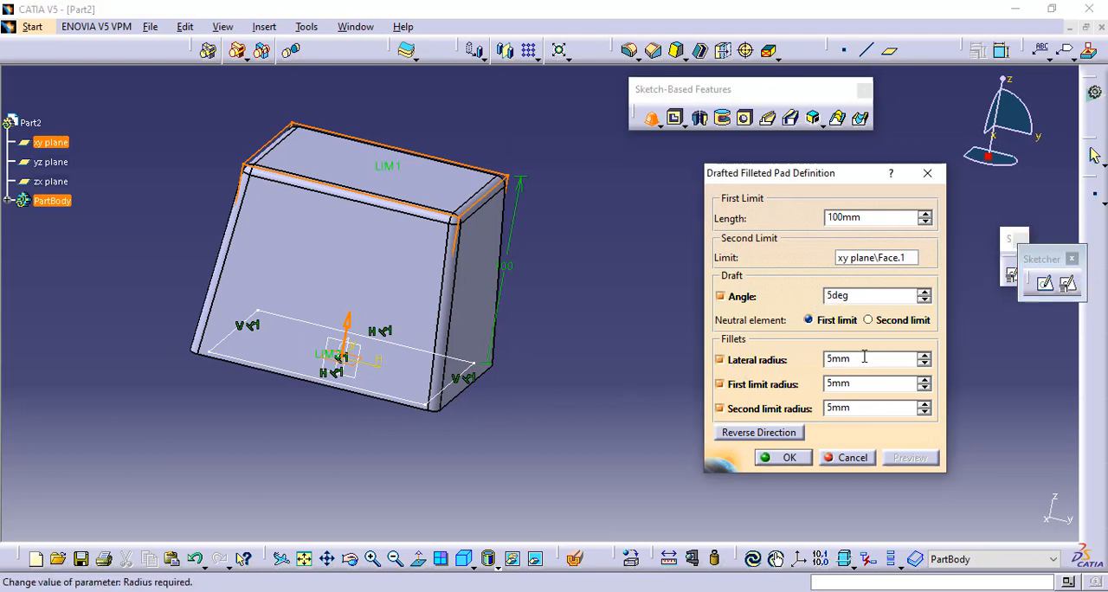
- Create the drafted filleted pad with a 10 mm lateral radius and expand PartBody in the tree to list its features
{"action": "left_click_drag", "start_coordinate": [866, 358], "coordinate": [818, 365]}
{"action": "type", "text": "10"}
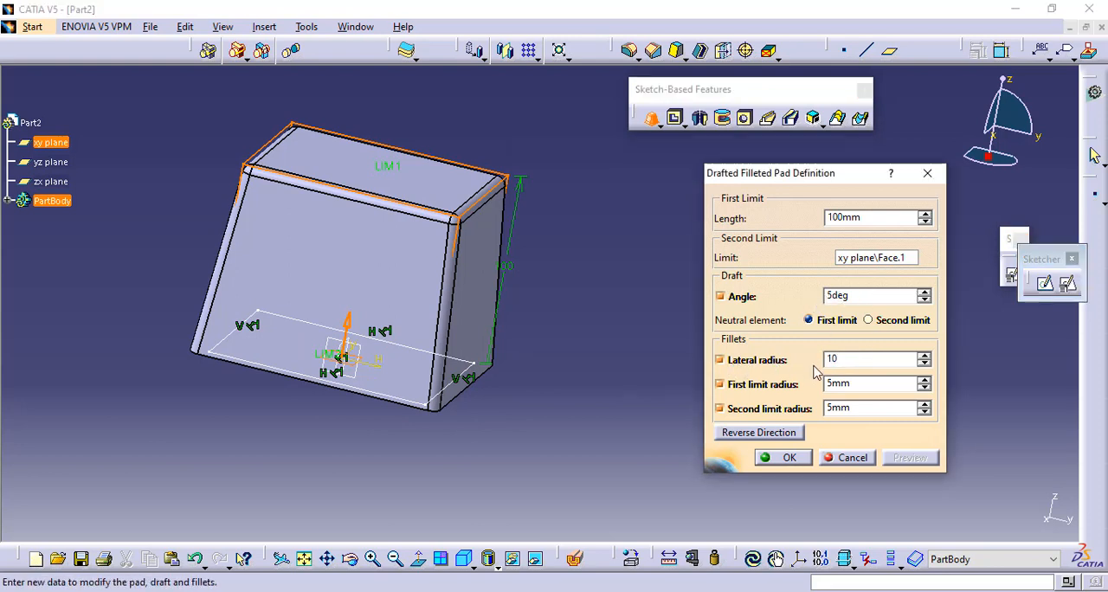
{"action": "key", "text": "Return"}
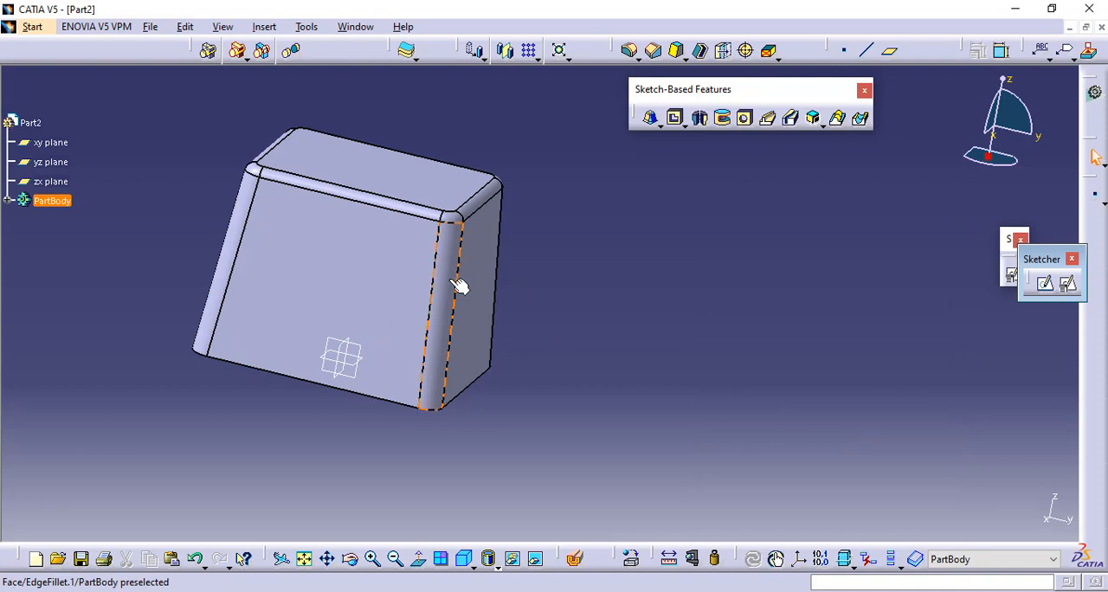
{"action": "left_click", "coordinate": [5, 200]}
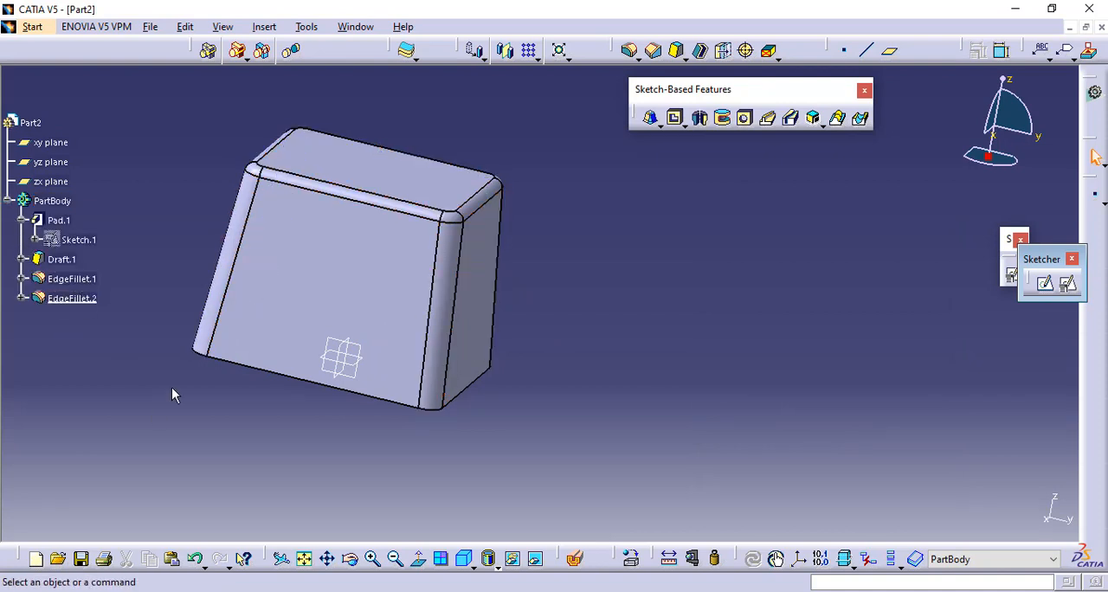
{"action": "mouse_move", "coordinate": [172, 395]}
{"action": "middle_mouse_down"}
{"action": "mouse_move", "coordinate": [265, 230]}
{"action": "mouse_move", "coordinate": [263, 364]}
{"action": "mouse_move", "coordinate": [173, 394]}
{"action": "middle_mouse_up"}
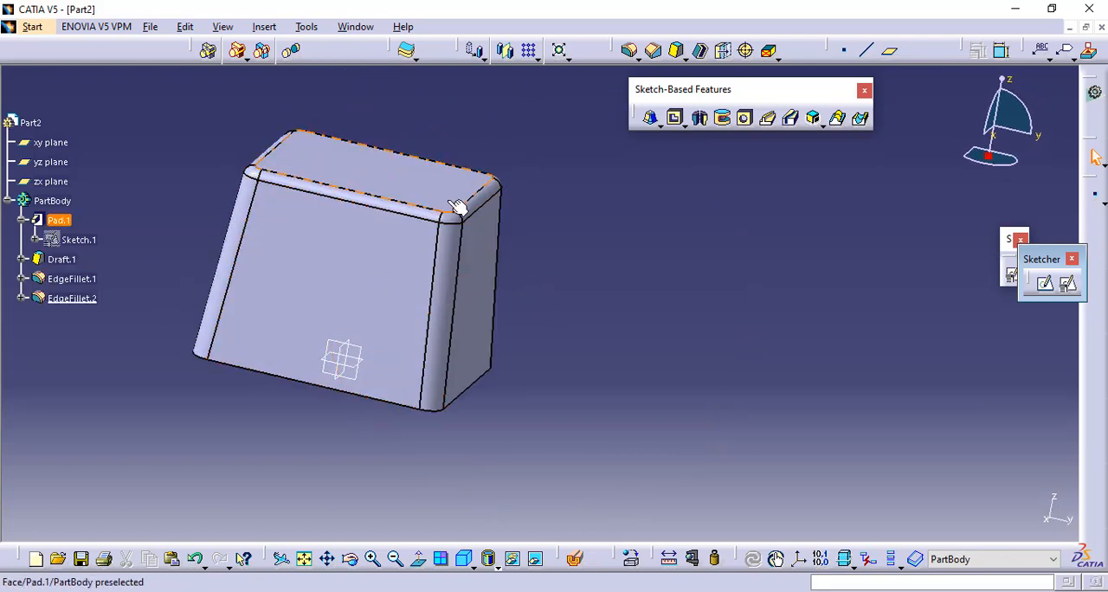
- Edit the edge fillet around the top face to a 10 mm radius and preview it
{"action": "double_click", "coordinate": [78, 298]}
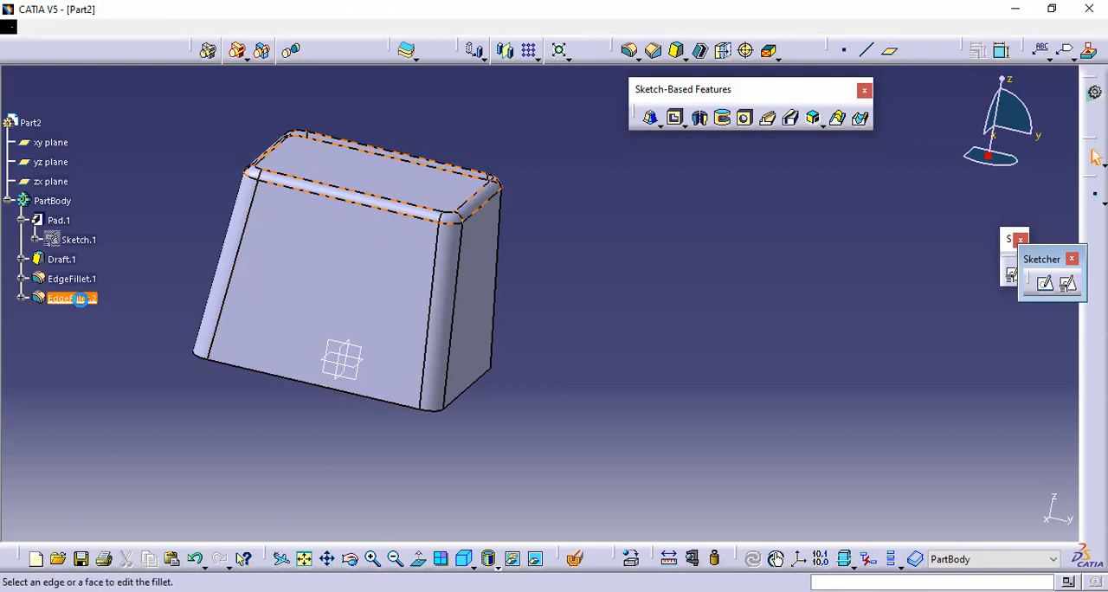
{"action": "left_click", "coordinate": [916, 355]}
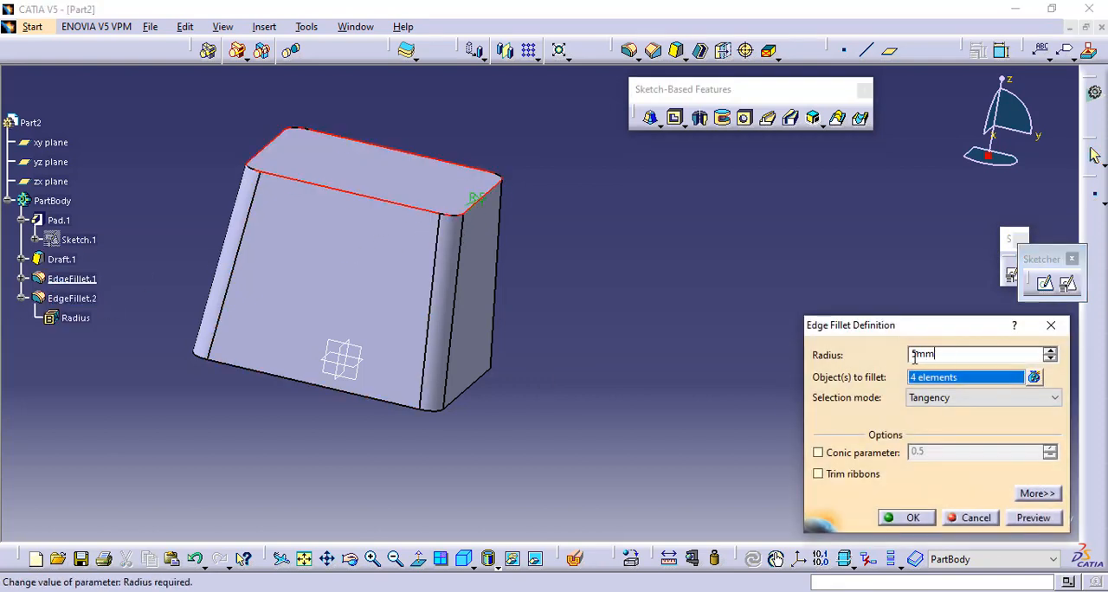
{"action": "double_click", "coordinate": [947, 355]}
{"action": "type", "text": "10"}
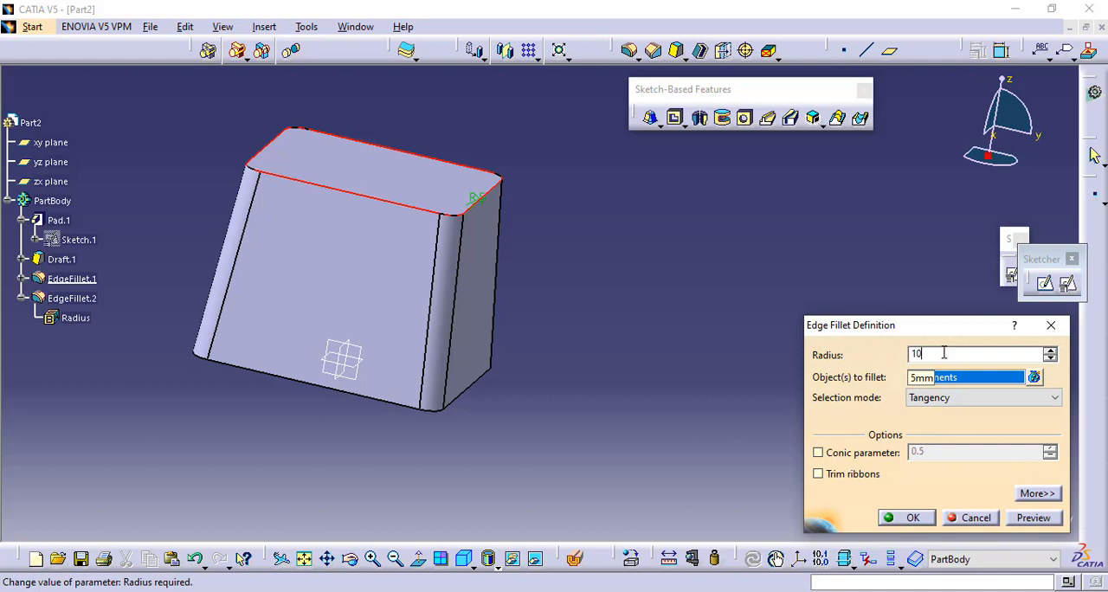
{"action": "key", "text": "Return"}
{"action": "left_click", "coordinate": [1034, 518]}
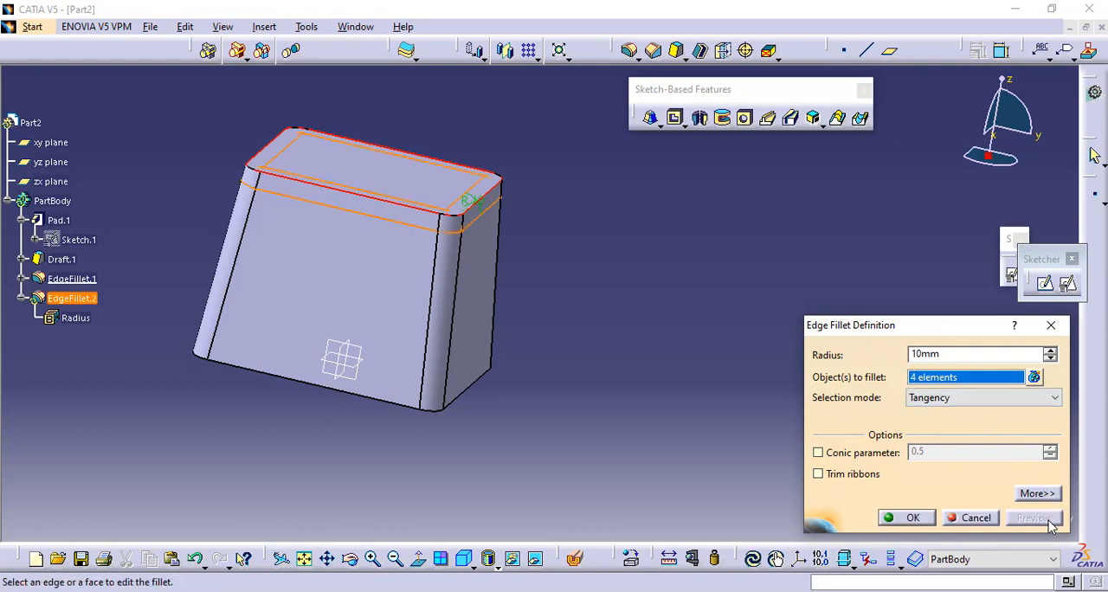
- Remove EdgeFillet.1\Edge.16 from the top fillet's objects and apply the fillet
{"action": "middle_click_drag", "start_coordinate": [599, 241], "coordinate": [561, 197]}
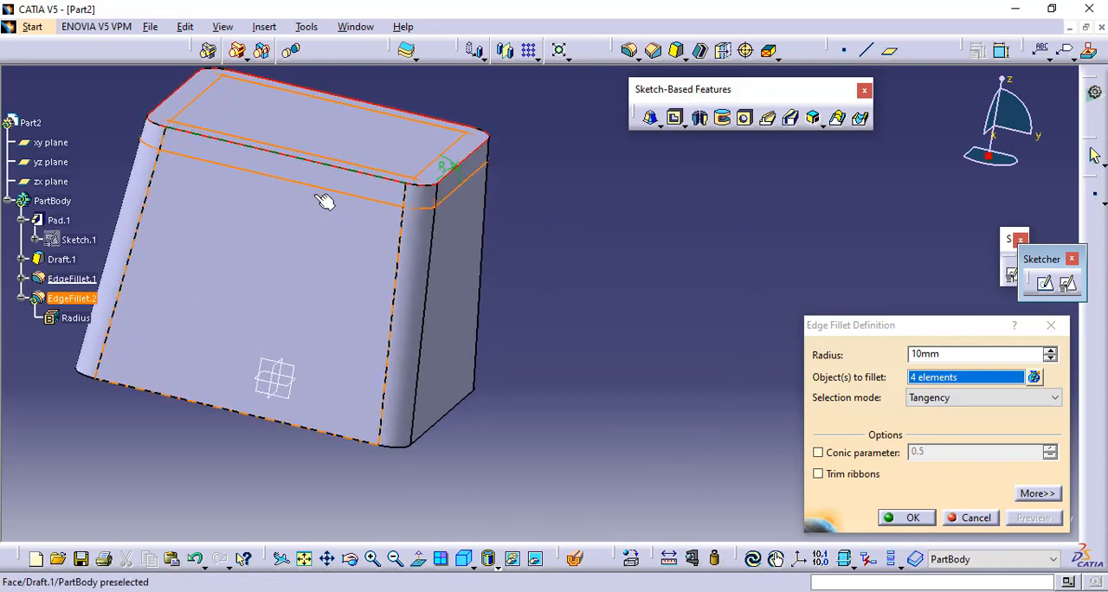
{"action": "middle_click_drag", "start_coordinate": [426, 113], "coordinate": [408, 198]}
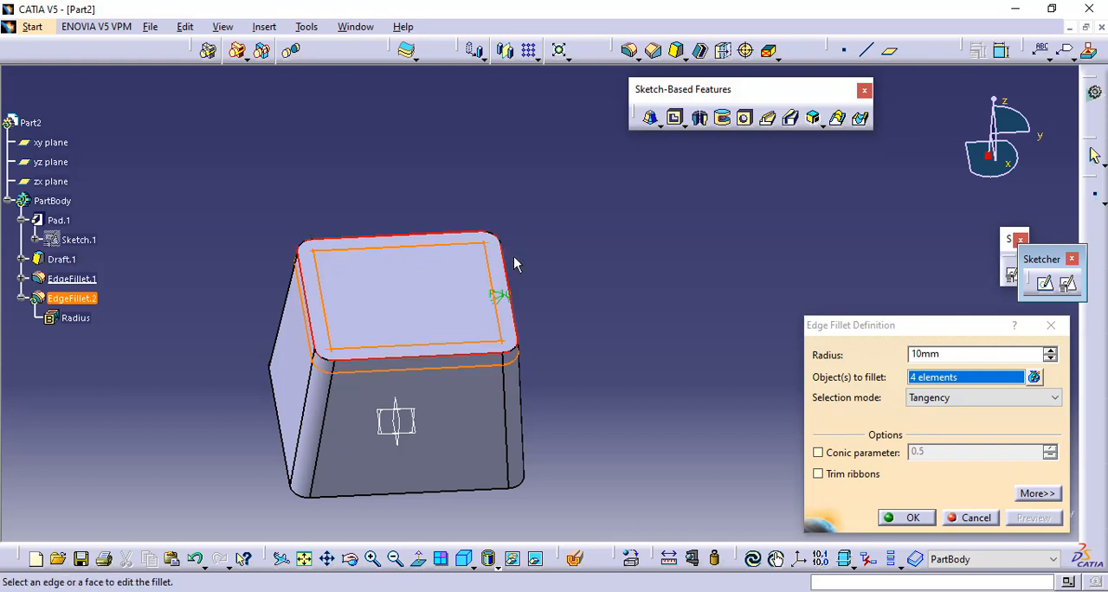
{"action": "left_click", "coordinate": [1036, 378]}
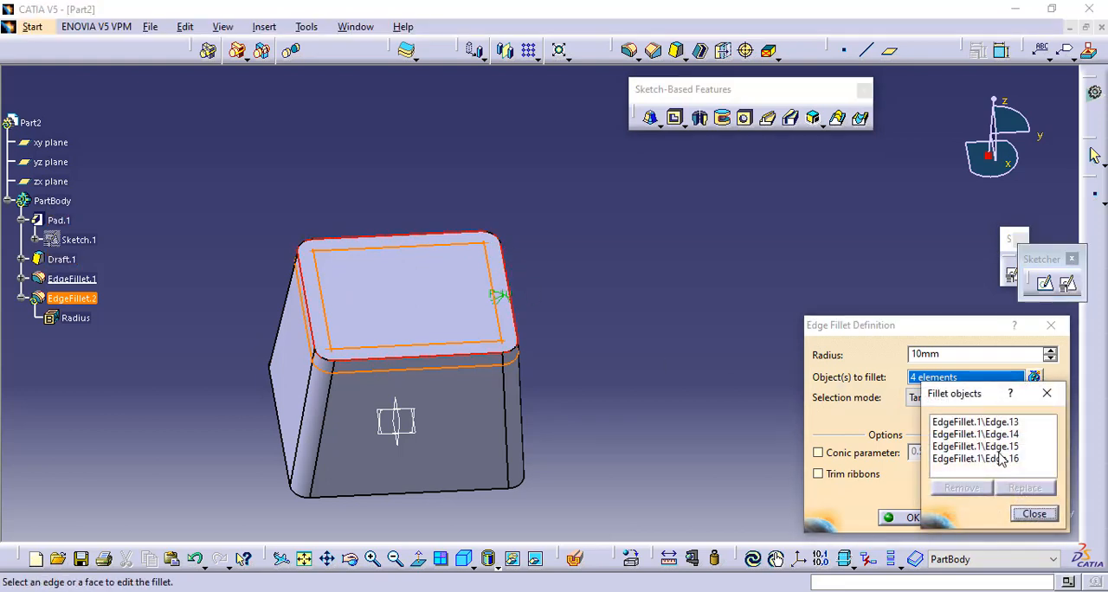
{"action": "left_click", "coordinate": [1000, 459]}
{"action": "left_click", "coordinate": [962, 488]}
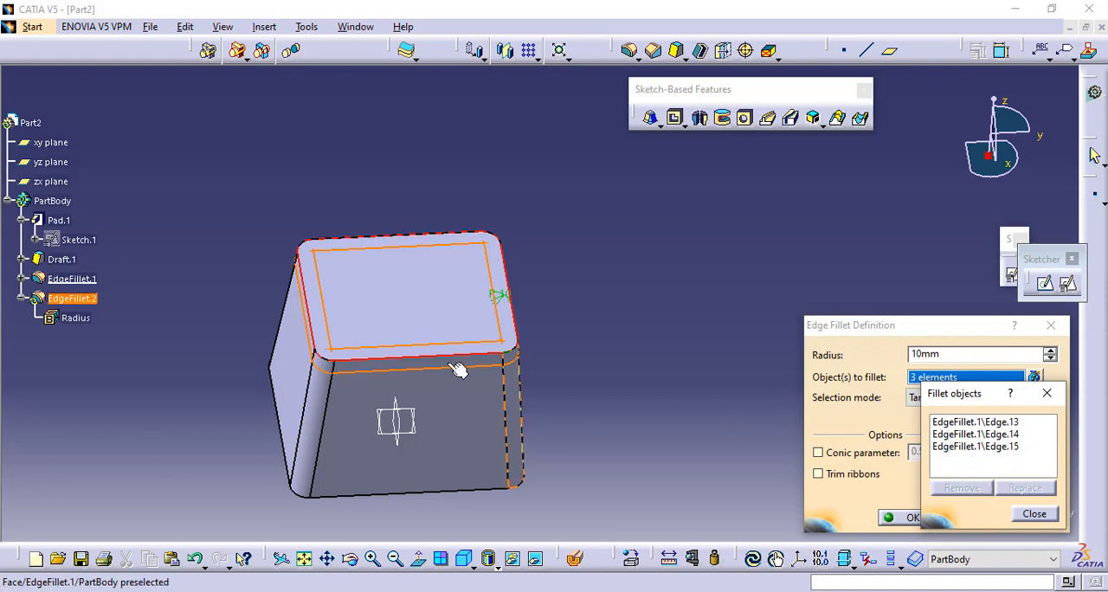
{"action": "left_click", "coordinate": [1032, 516]}
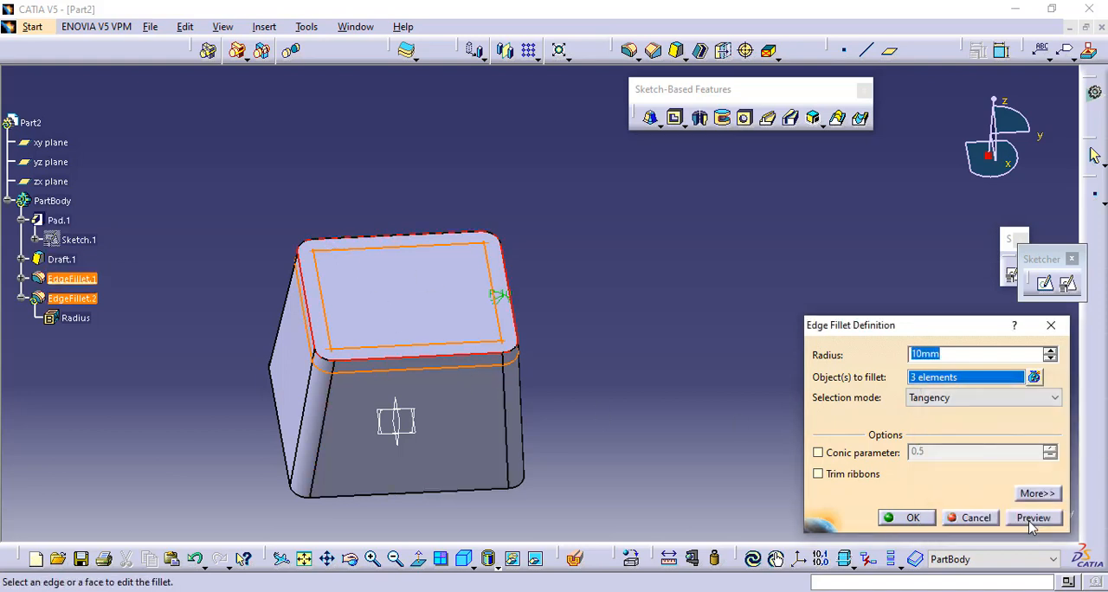
{"action": "left_click", "coordinate": [909, 518]}
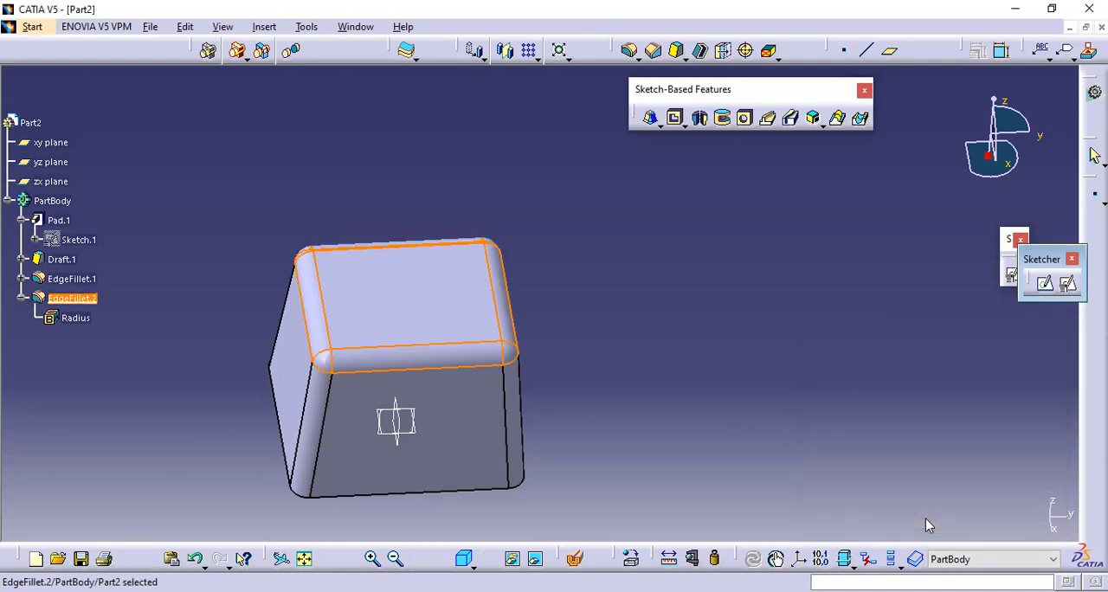
{"action": "left_click", "coordinate": [621, 344]}
- Switch the top edge fillet's selection mode to Minimal, preview it and apply the change
{"action": "middle_click_drag", "start_coordinate": [324, 169], "coordinate": [470, 314]}
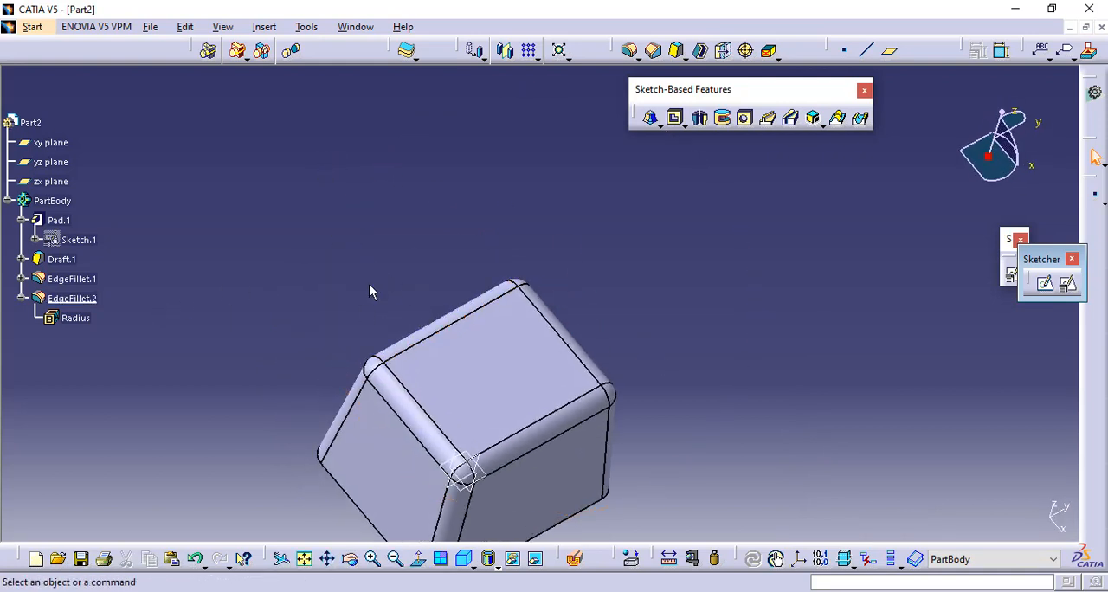
{"action": "middle_click_drag", "start_coordinate": [370, 292], "coordinate": [354, 217]}
{"action": "double_click", "coordinate": [66, 298]}
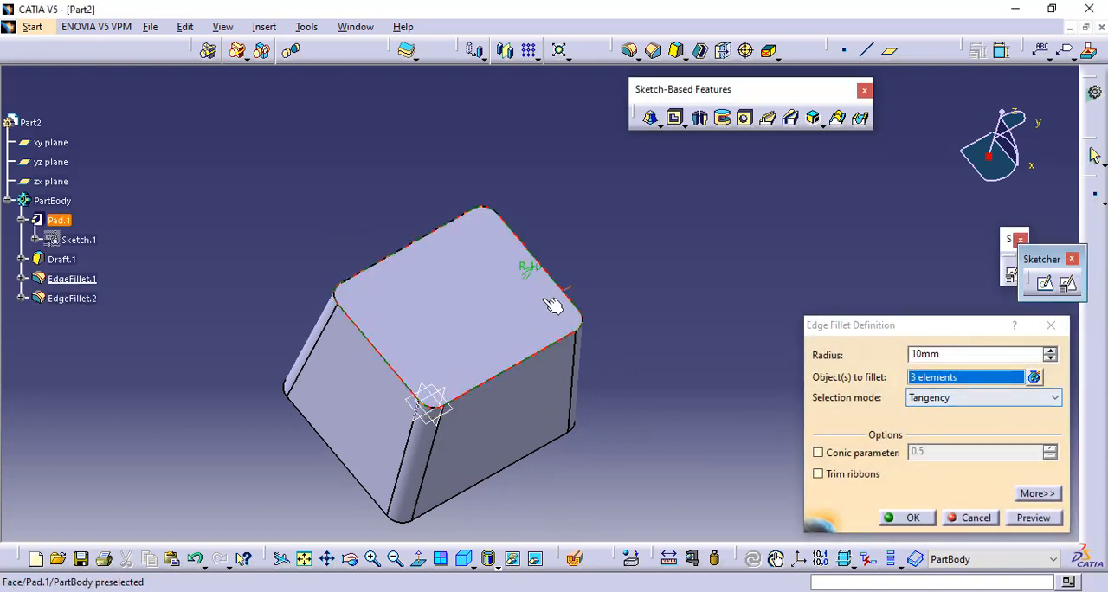
{"action": "middle_click_drag", "start_coordinate": [552, 305], "coordinate": [542, 253], "text": "ctrl"}
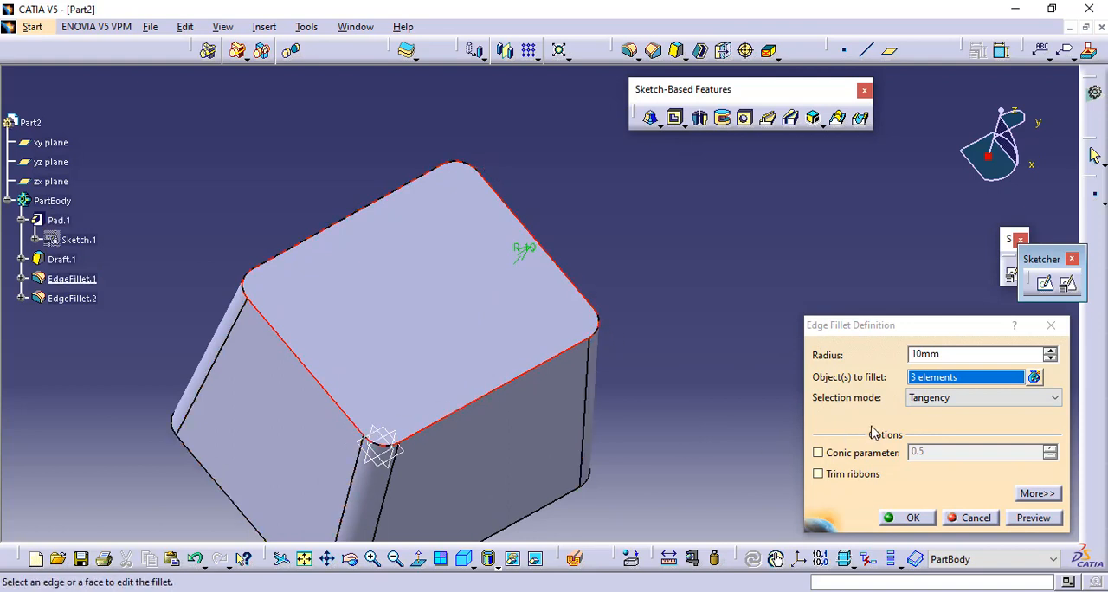
{"action": "left_click", "coordinate": [973, 397]}
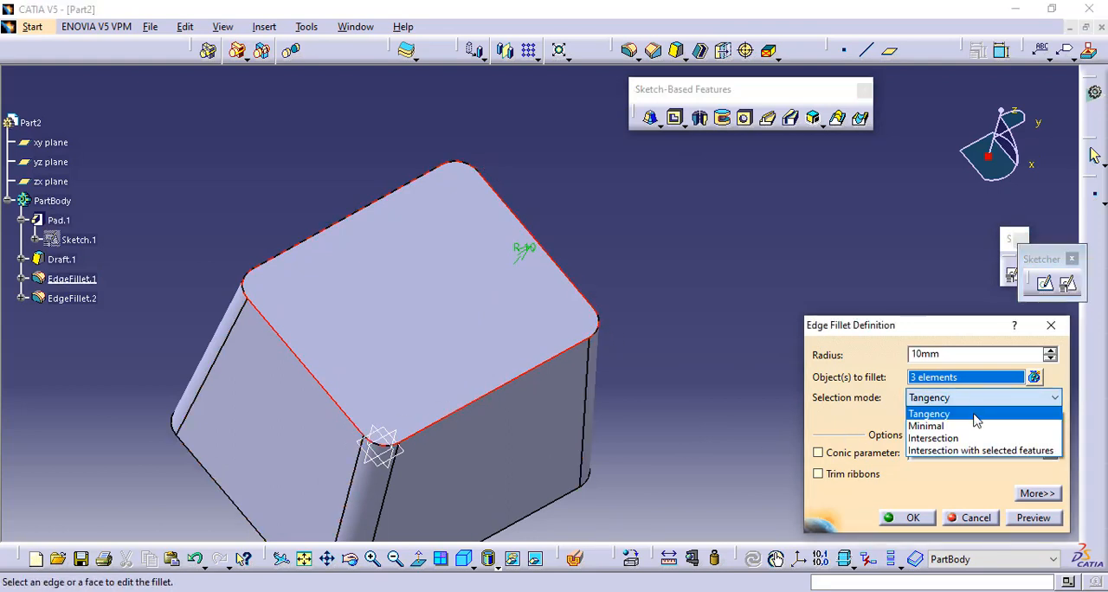
{"action": "left_click", "coordinate": [962, 426]}
{"action": "left_click", "coordinate": [1033, 520]}
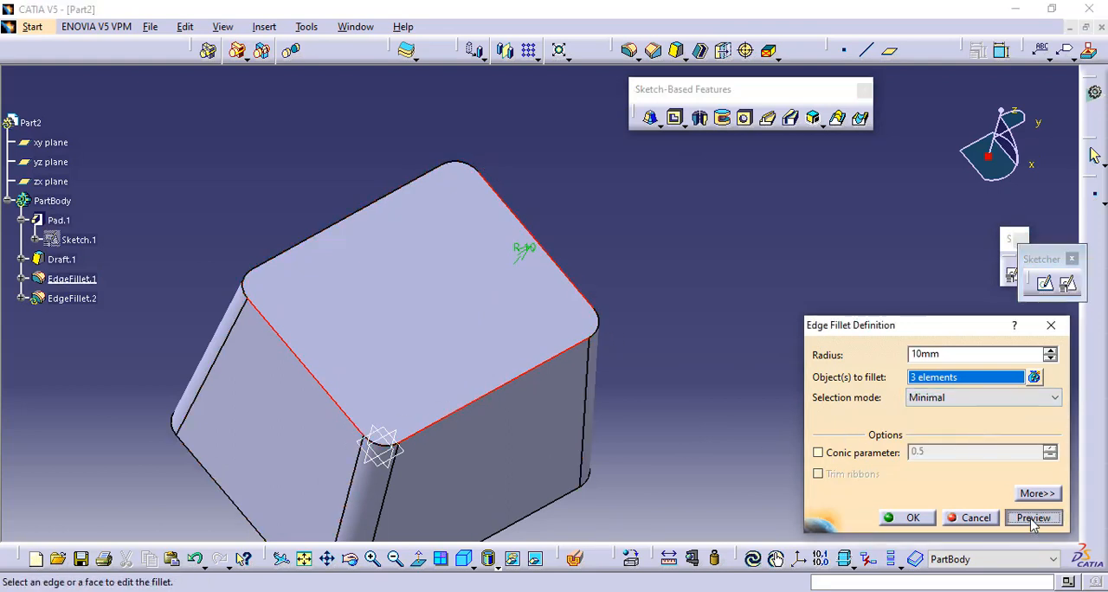
{"action": "left_click", "coordinate": [910, 517]}
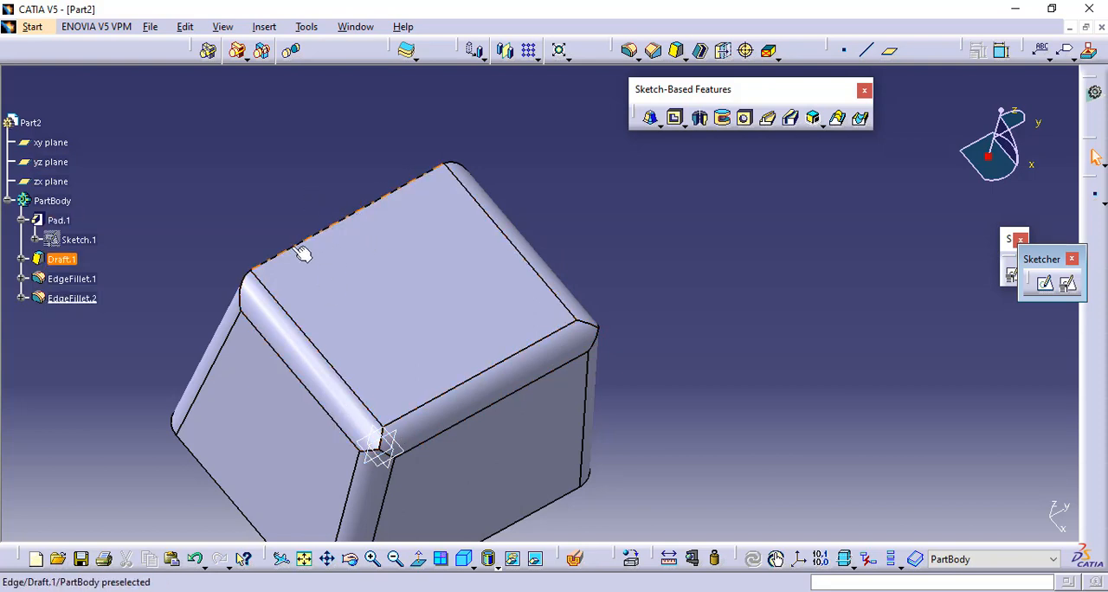
- Edit the pad's draft feature to an angle of 10 degrees and preview it
{"action": "middle_click_drag", "start_coordinate": [261, 224], "coordinate": [262, 239]}
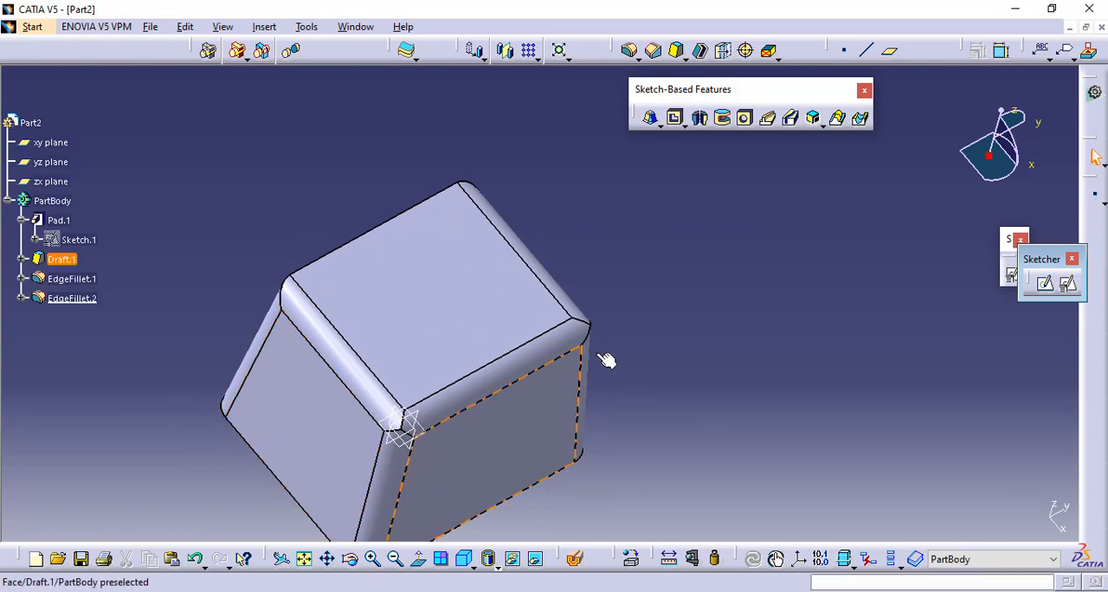
{"action": "middle_click_drag", "start_coordinate": [604, 357], "coordinate": [585, 241]}
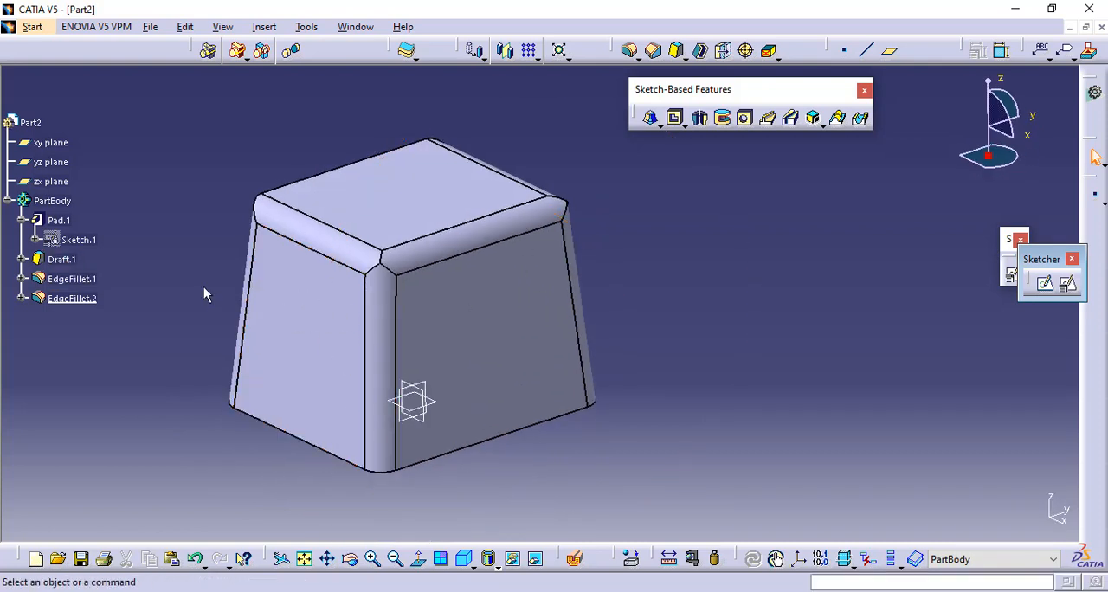
{"action": "middle_click_drag", "start_coordinate": [557, 483], "coordinate": [574, 416]}
{"action": "middle_click_drag", "start_coordinate": [446, 144], "coordinate": [420, 248]}
{"action": "double_click", "coordinate": [62, 260]}
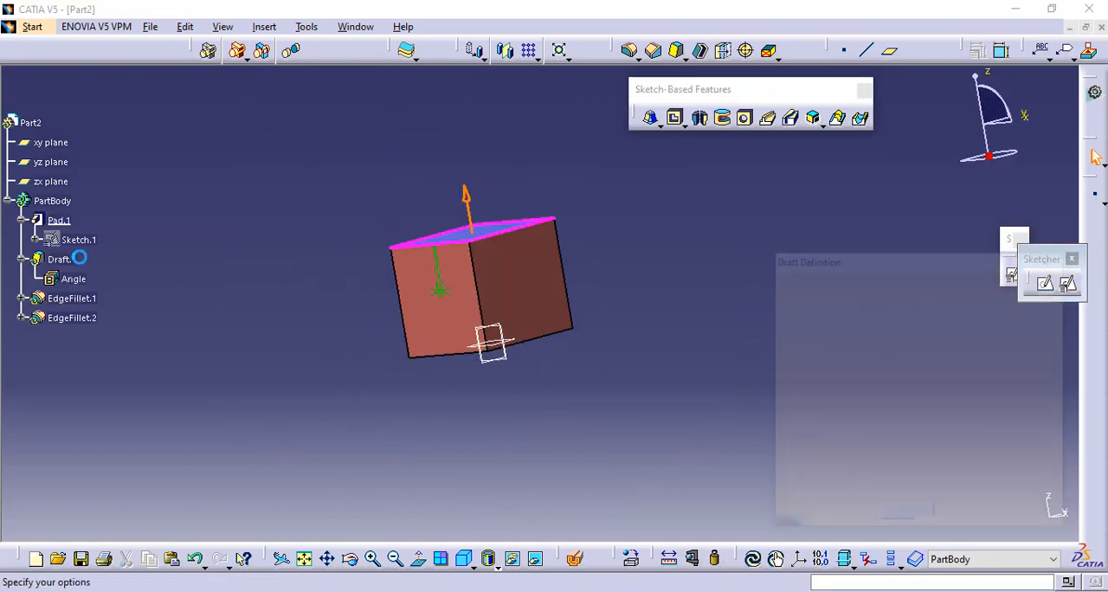
{"action": "type", "text": "10"}
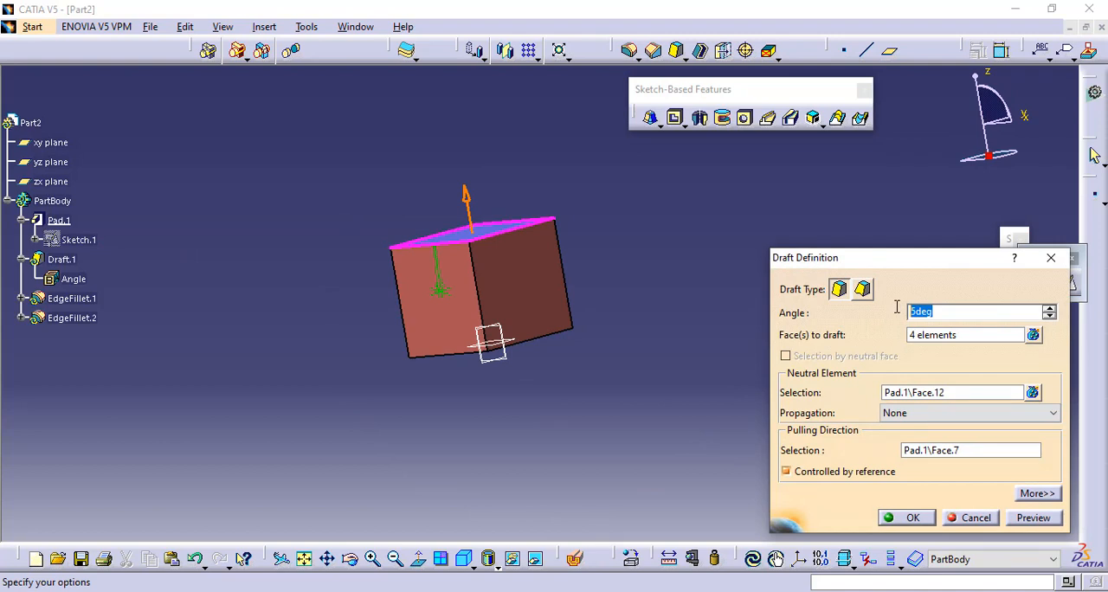
{"action": "left_click", "coordinate": [1042, 520]}
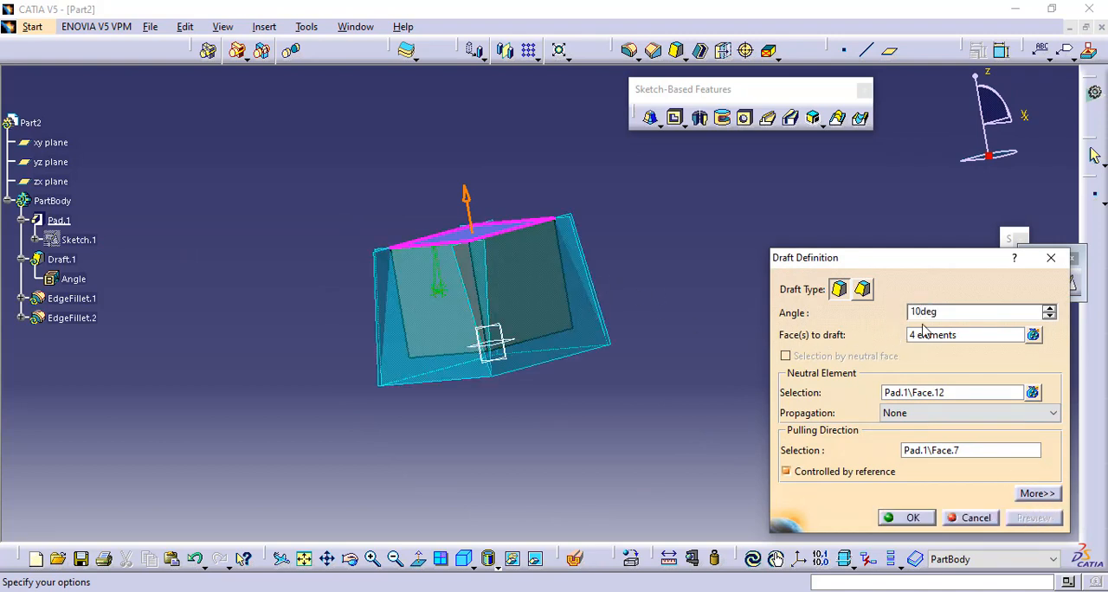
- Remove Pad.1\Face.8 from the draft's faces and apply the modified draft
{"action": "left_click", "coordinate": [1033, 335]}
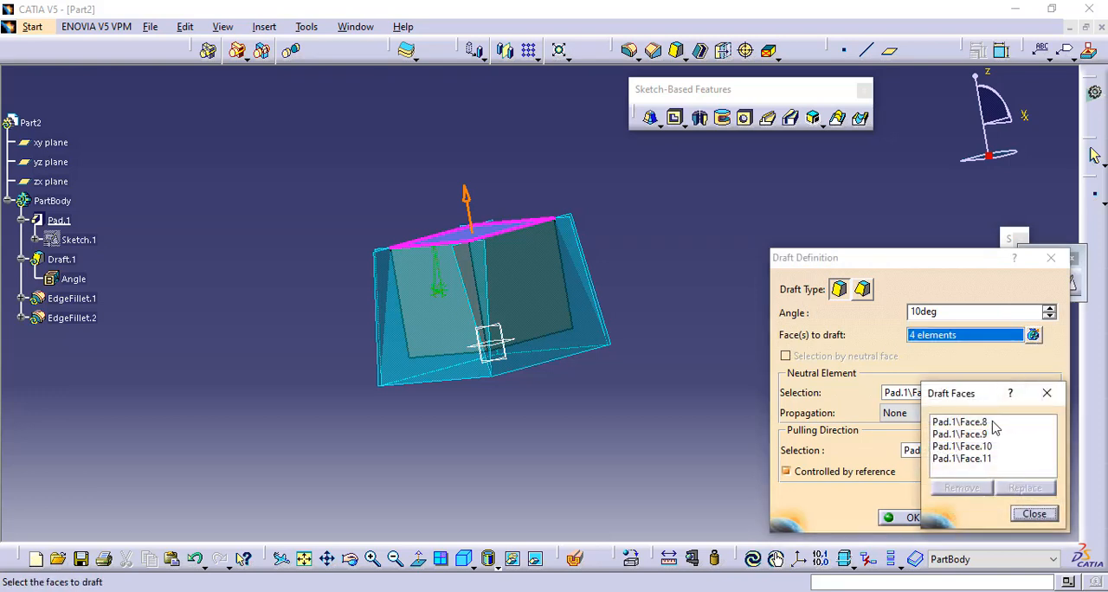
{"action": "left_click", "coordinate": [960, 423]}
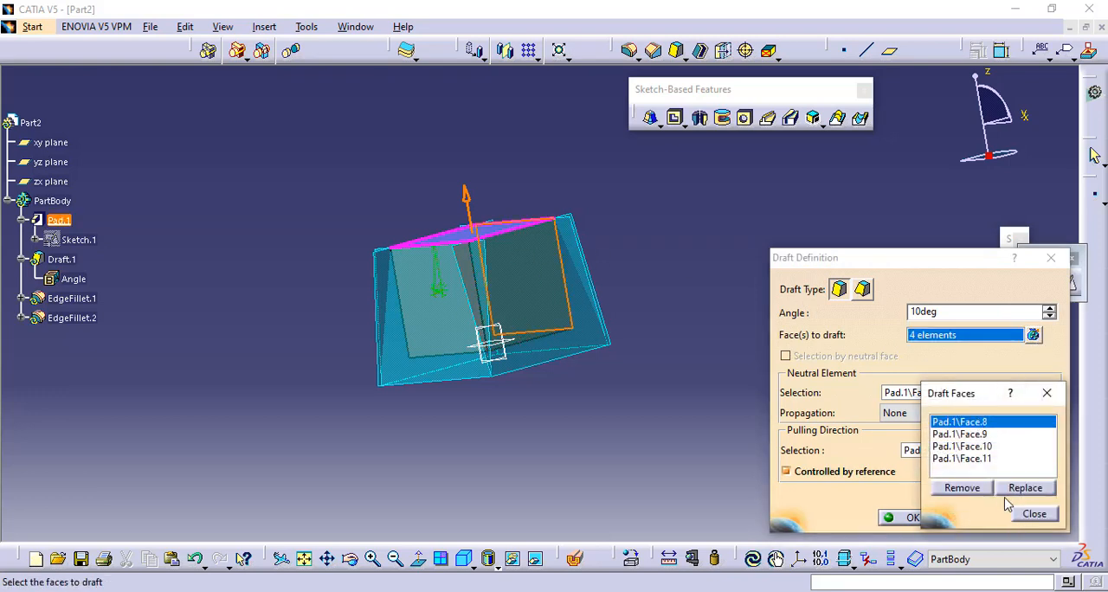
{"action": "left_click", "coordinate": [975, 489]}
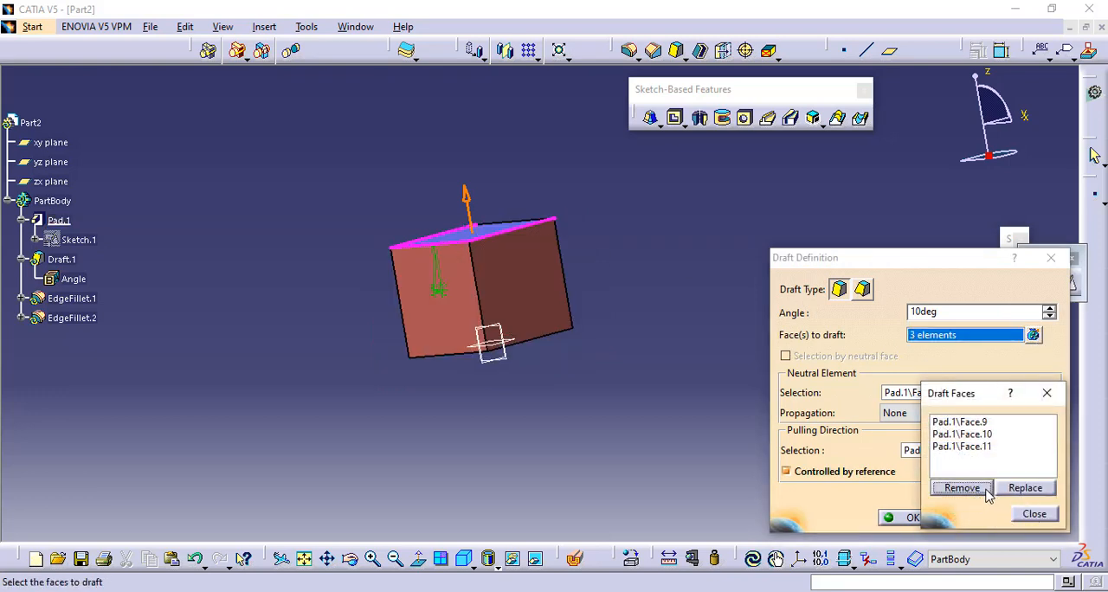
{"action": "left_click", "coordinate": [1035, 514]}
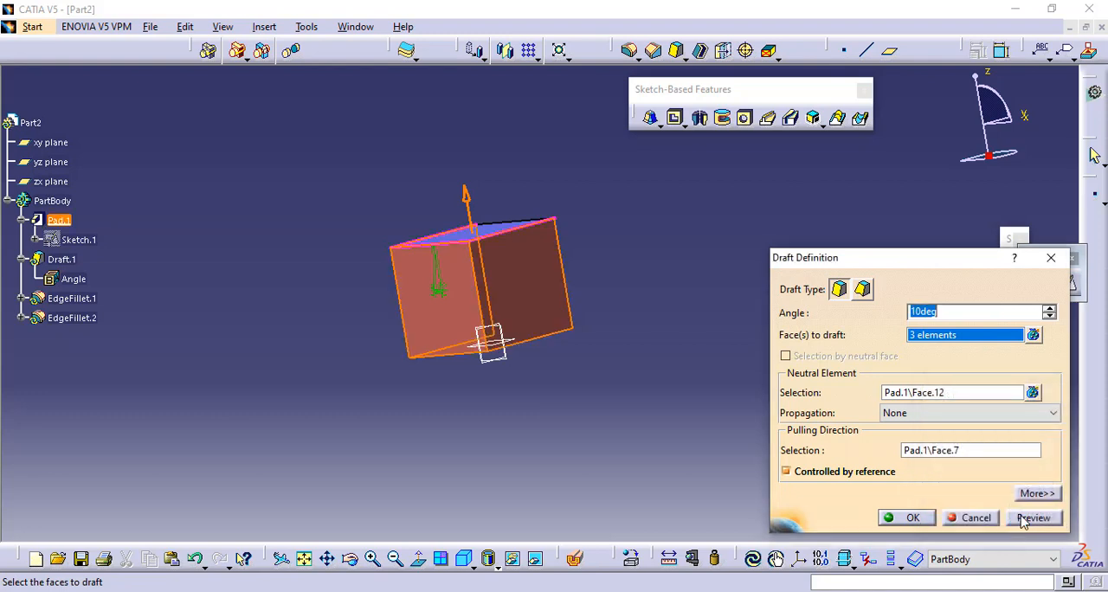
{"action": "left_click", "coordinate": [1033, 518]}
{"action": "left_click", "coordinate": [910, 517]}
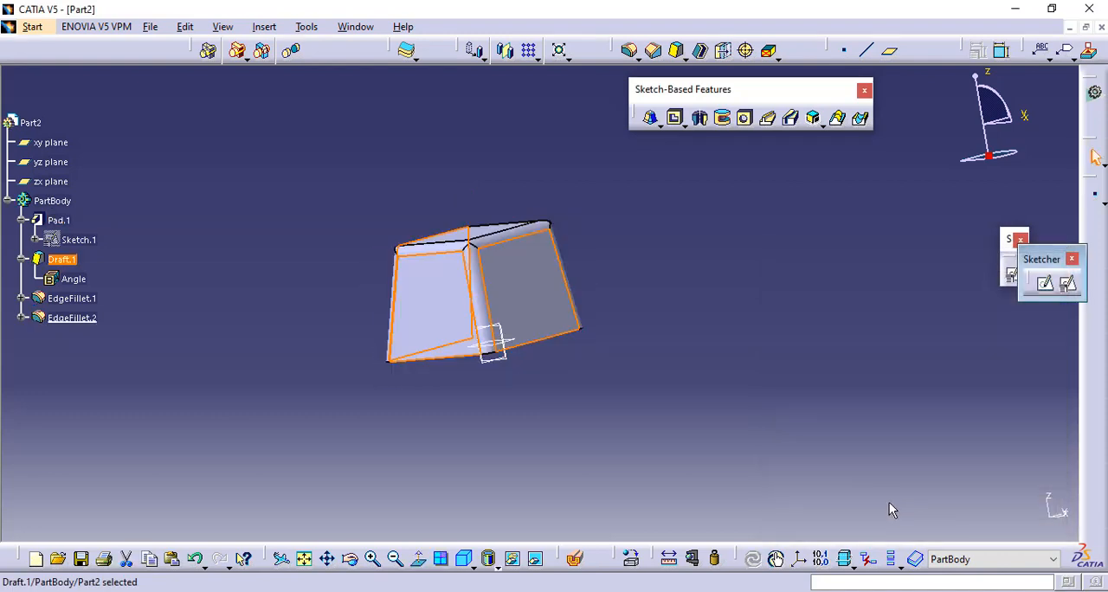
- Examine the drafted and undrafted sides of the solid from several angles, including the standard front and isometric views
{"action": "middle_click_drag", "start_coordinate": [364, 281], "coordinate": [365, 280]}
{"action": "mouse_move", "coordinate": [529, 261]}
{"action": "middle_mouse_down"}
{"action": "mouse_move", "coordinate": [514, 268]}
{"action": "mouse_move", "coordinate": [526, 267]}
{"action": "middle_mouse_up"}
{"action": "middle_click_drag", "start_coordinate": [444, 272], "coordinate": [520, 299]}
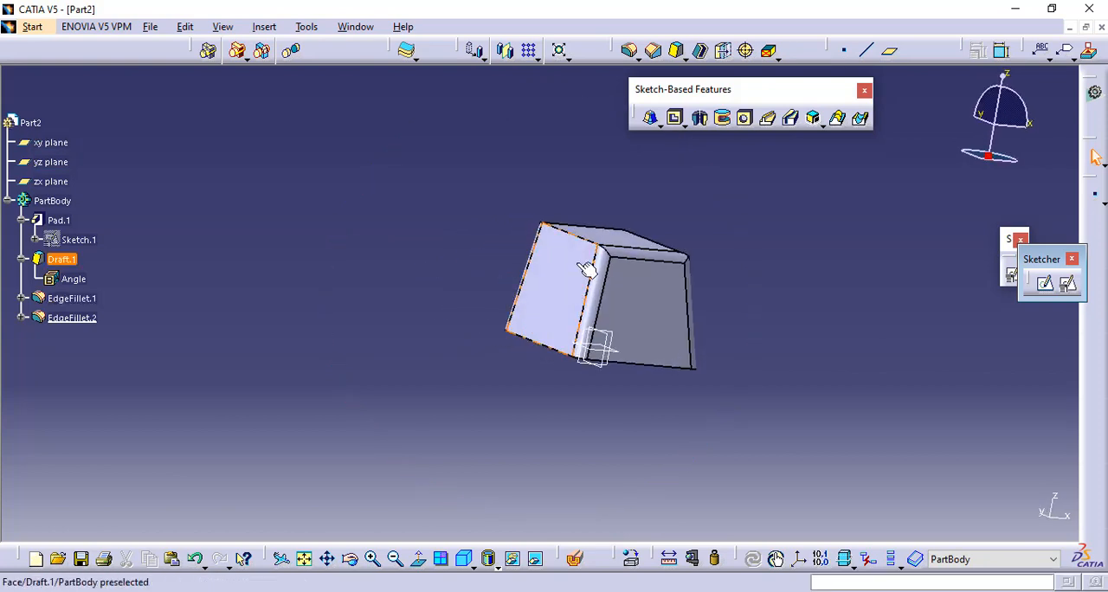
{"action": "middle_click_drag", "start_coordinate": [736, 290], "coordinate": [381, 317]}
{"action": "middle_click_drag", "start_coordinate": [646, 273], "coordinate": [760, 245]}
{"action": "left_click", "coordinate": [472, 565]}
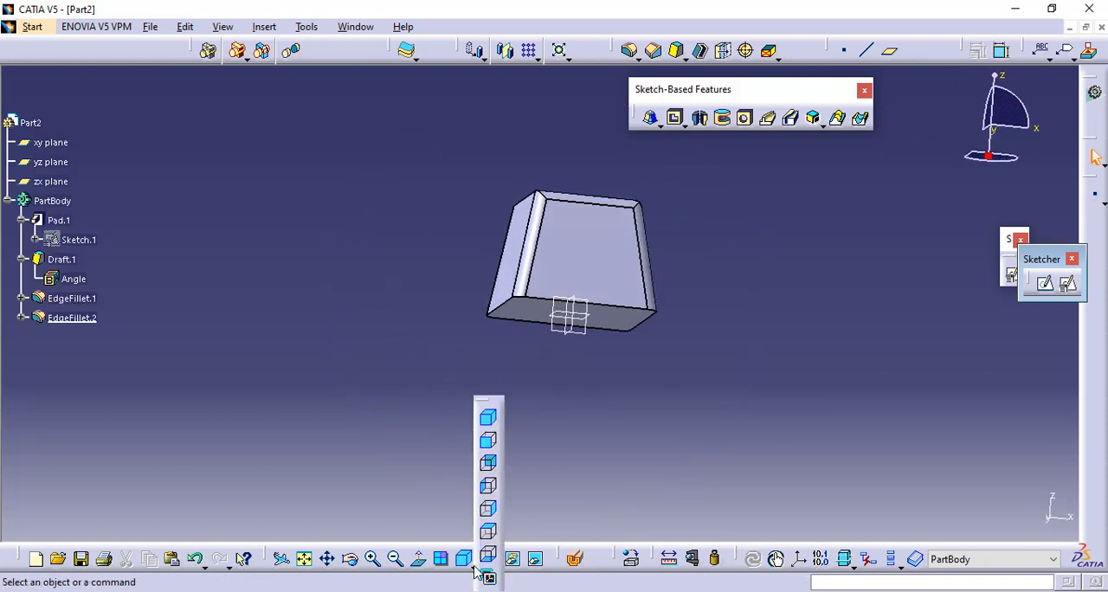
{"action": "left_click", "coordinate": [488, 442]}
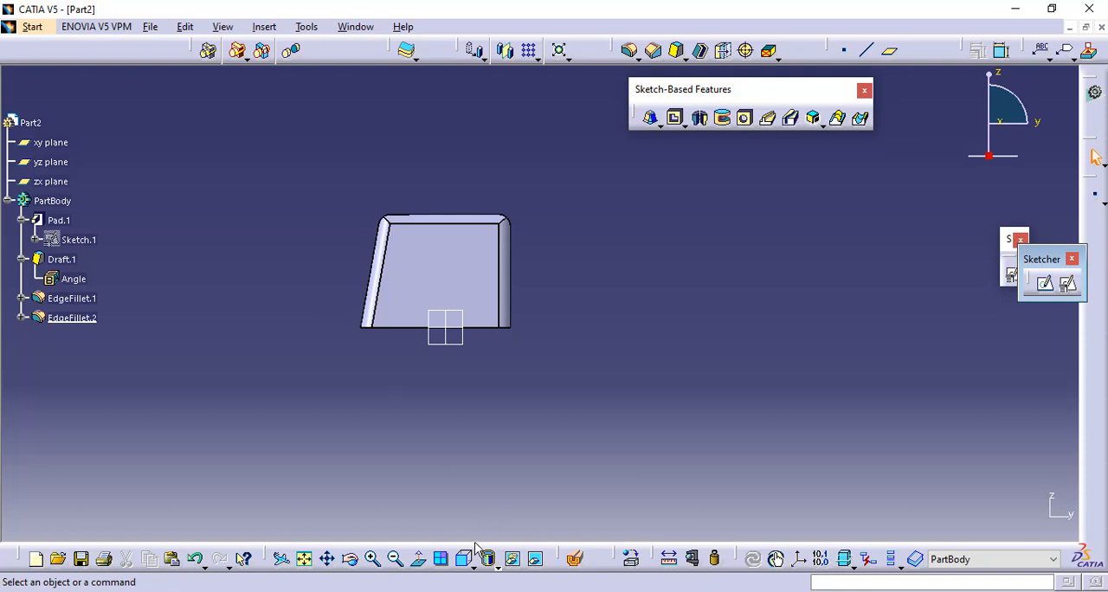
{"action": "left_click", "coordinate": [472, 565]}
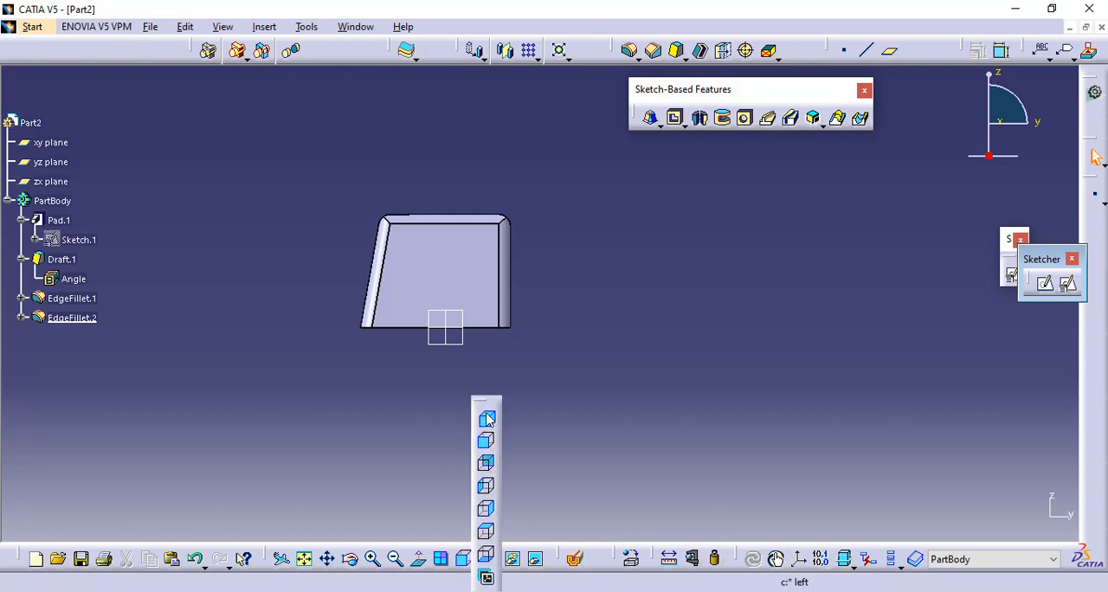
{"action": "left_click", "coordinate": [487, 419]}
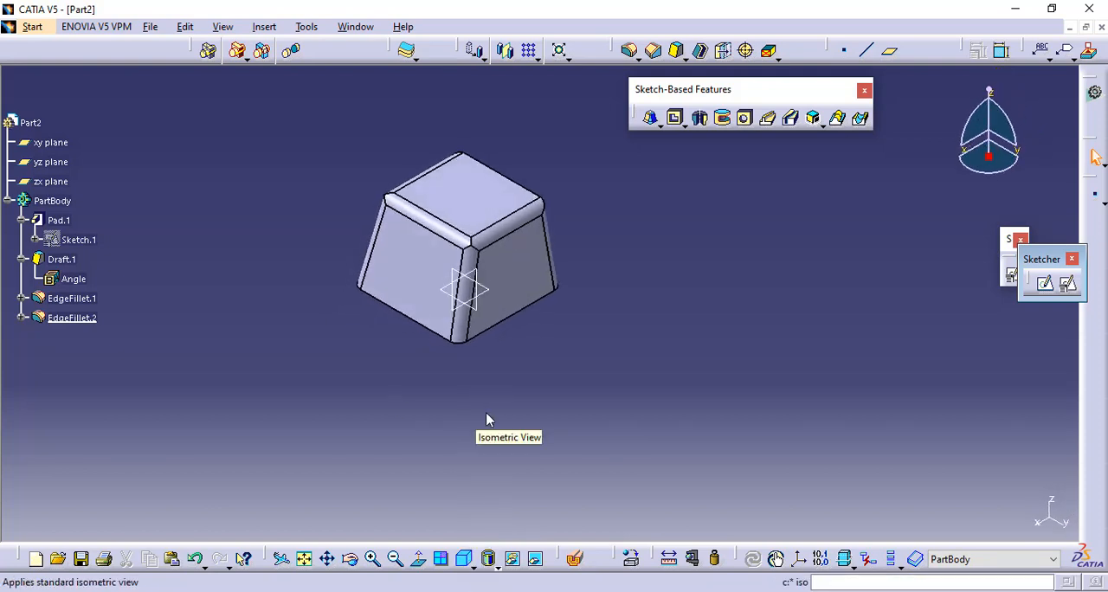
- Create a positioned sketch on the yz plane and shift the solid aside to free drawing space
{"action": "left_click", "coordinate": [658, 128]}
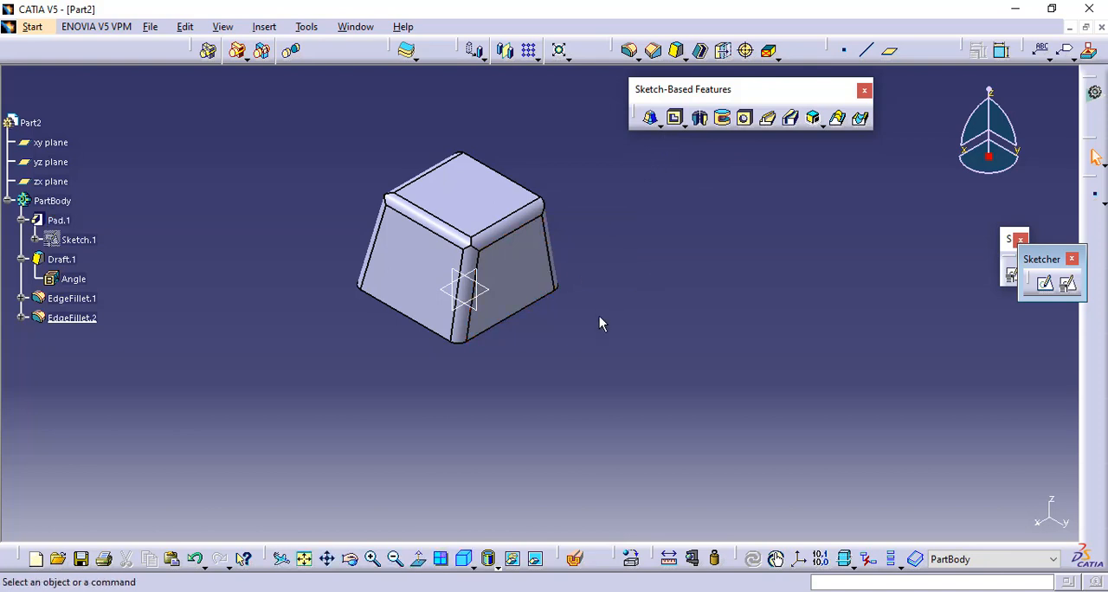
{"action": "left_click", "coordinate": [485, 310]}
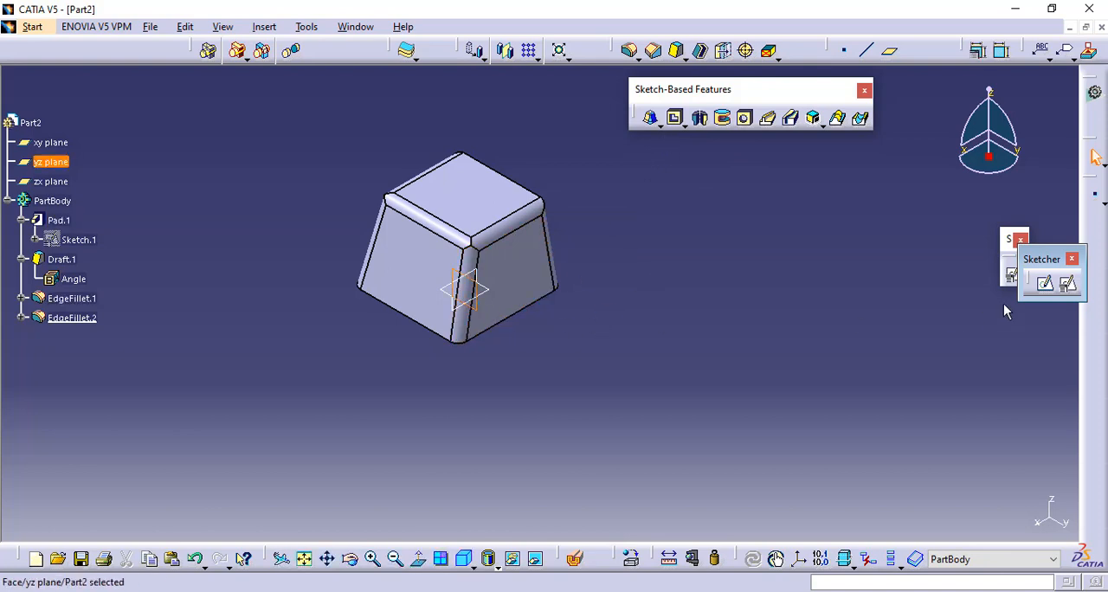
{"action": "left_click", "coordinate": [1068, 284]}
{"action": "left_click", "coordinate": [805, 436]}
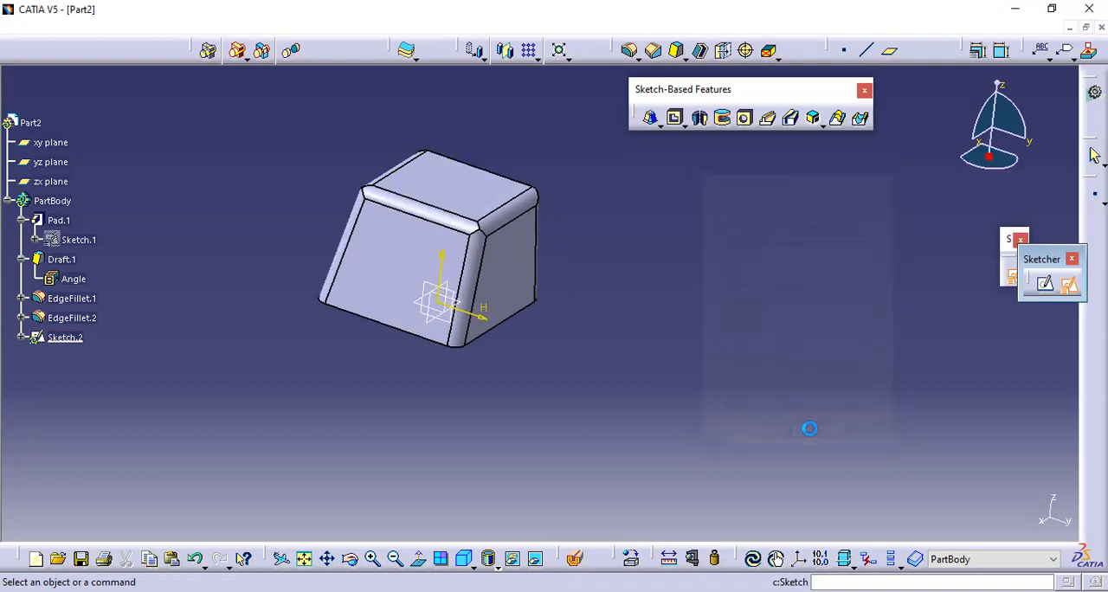
{"action": "middle_click_drag", "start_coordinate": [685, 257], "coordinate": [587, 252]}
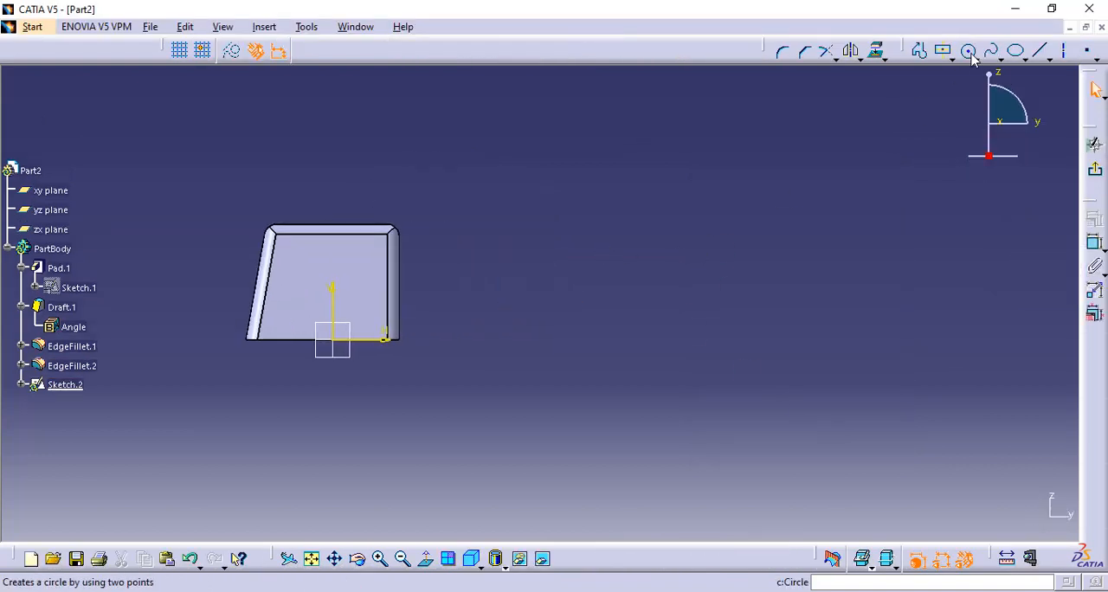
- Sketch a circle about 54 mm in radius beside the drafted solid
{"action": "left_click", "coordinate": [967, 50]}
{"action": "left_click", "coordinate": [592, 270]}
{"action": "left_click", "coordinate": [611, 209]}
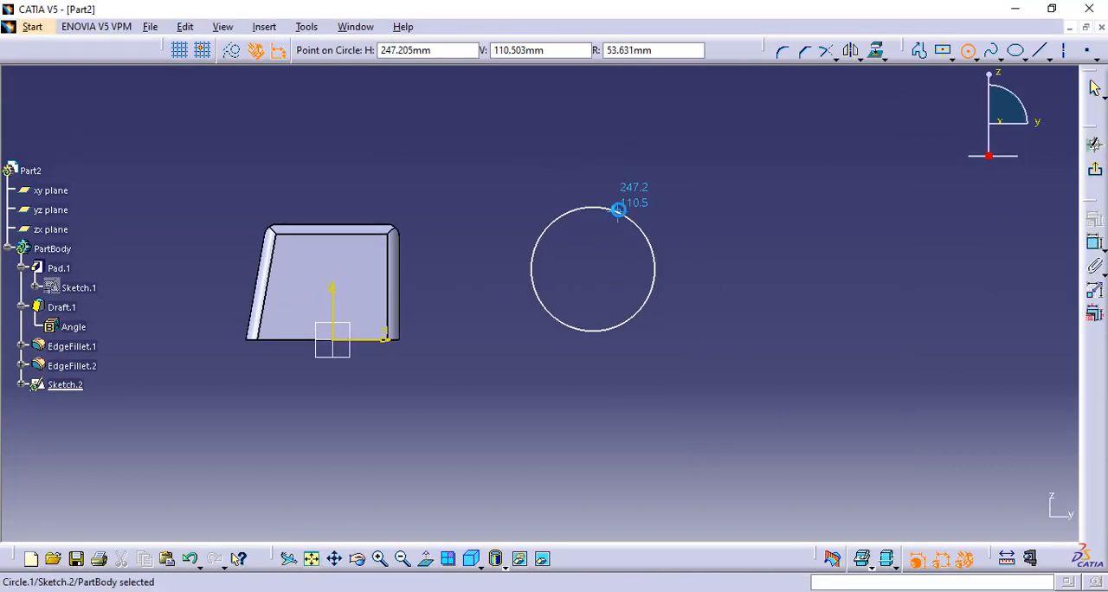
- Sketch a larger circle beyond the first one with a smaller concentric circle inside it, and exit the sketch
{"action": "left_click", "coordinate": [967, 50]}
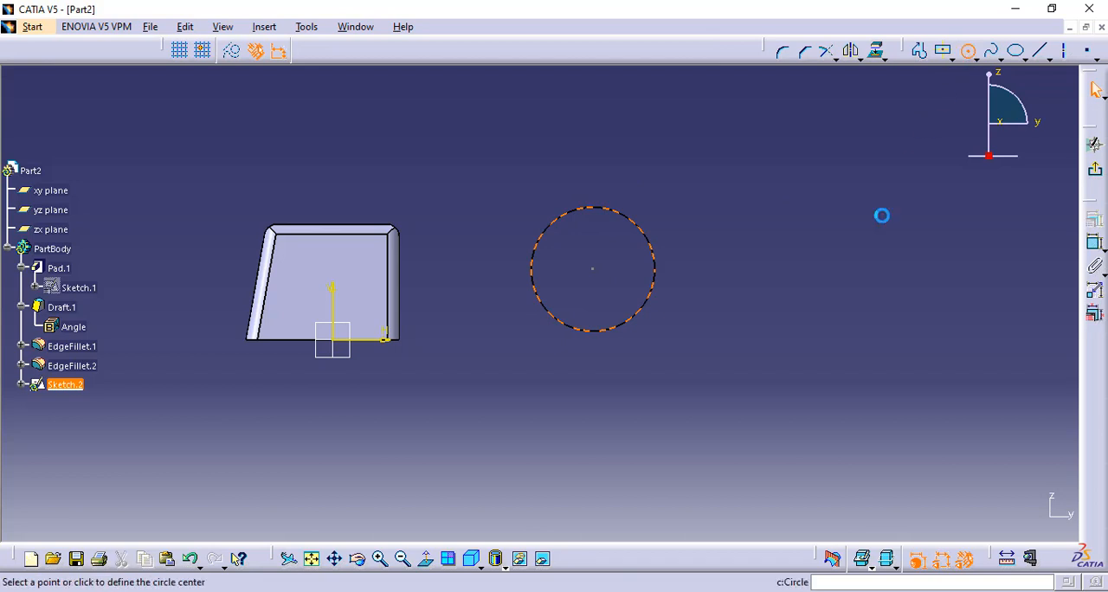
{"action": "left_click", "coordinate": [856, 258]}
{"action": "left_click", "coordinate": [892, 190]}
{"action": "left_click", "coordinate": [967, 50]}
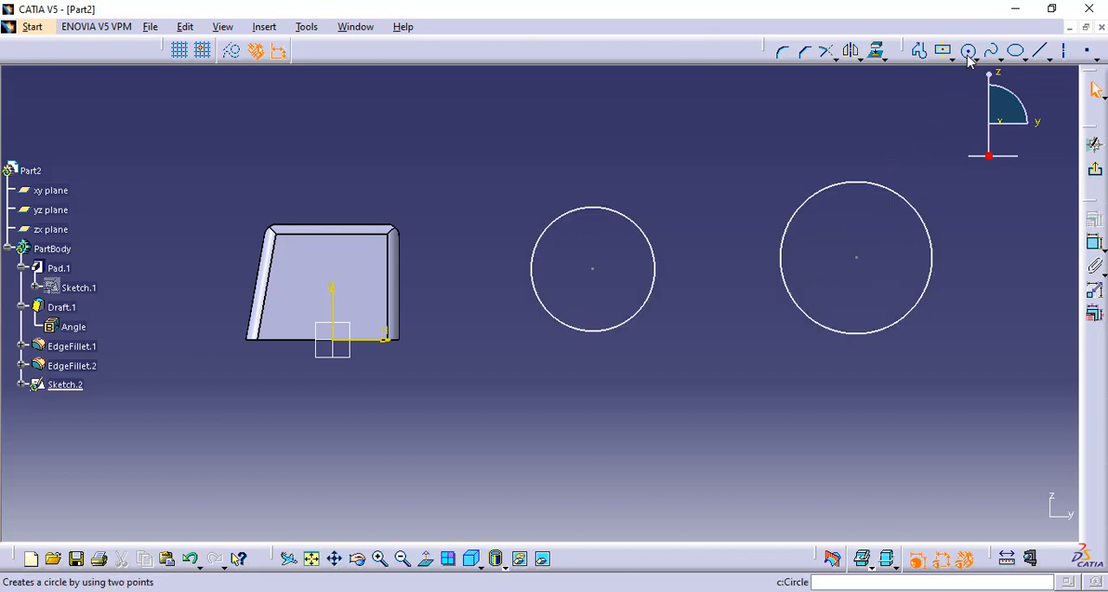
{"action": "left_click", "coordinate": [858, 257]}
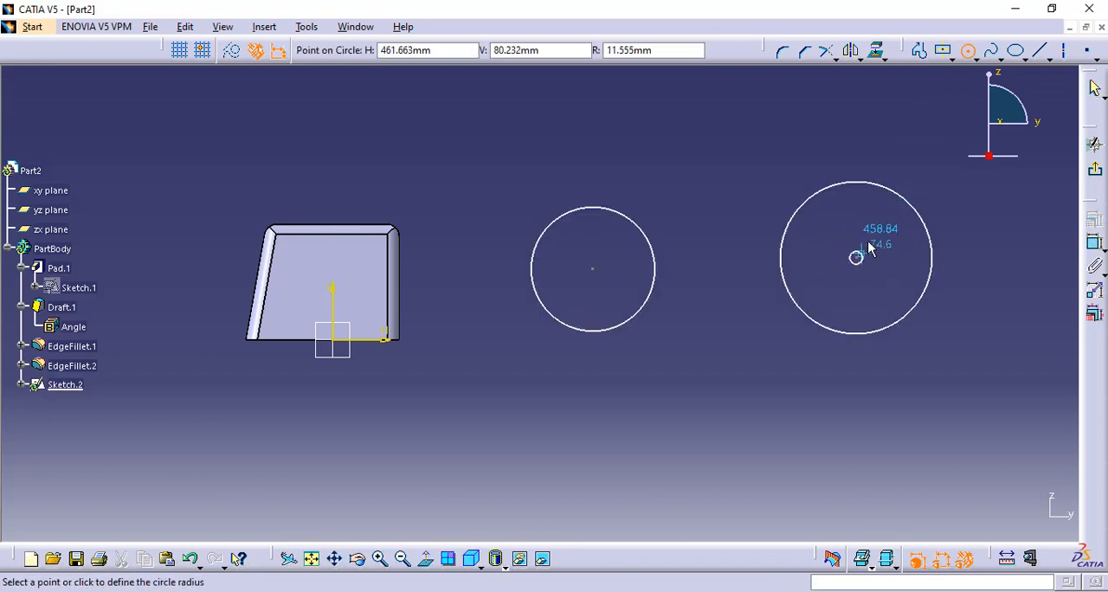
{"action": "left_click", "coordinate": [876, 223]}
{"action": "left_click", "coordinate": [710, 200]}
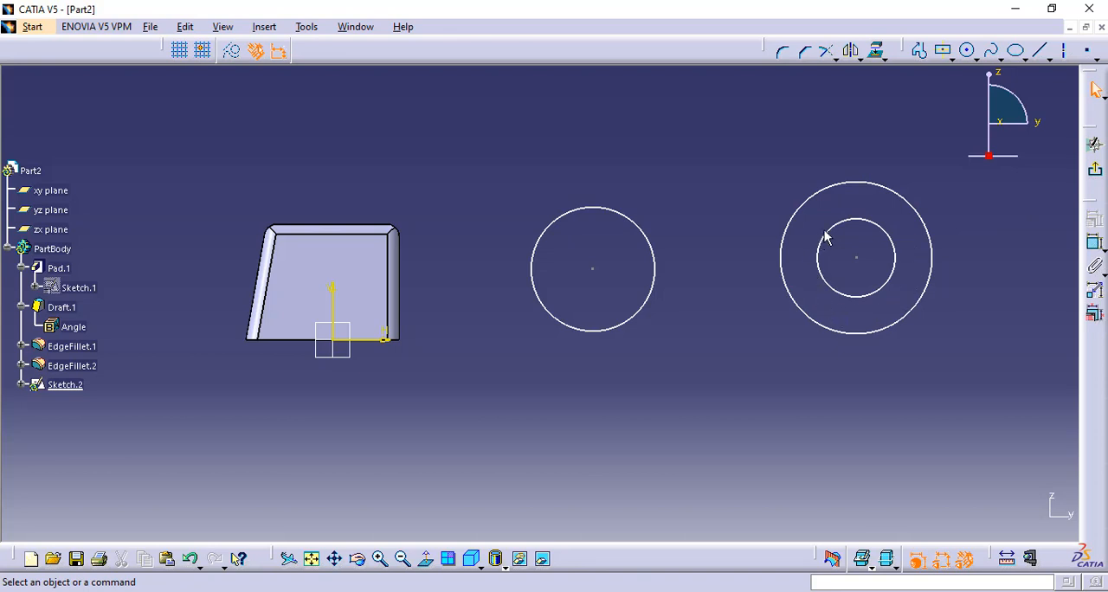
{"action": "left_click", "coordinate": [1104, 177]}
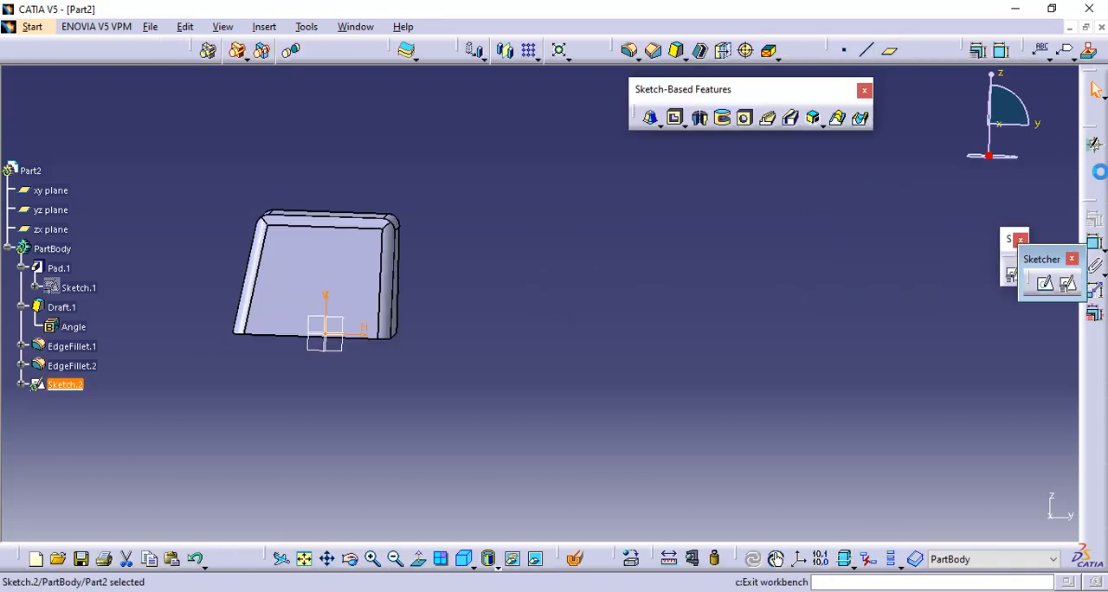
- Pad the sketched circles by a 100 mm Dimension limit, preview the result and apply it
{"action": "left_click", "coordinate": [659, 129]}
{"action": "left_click", "coordinate": [685, 144]}
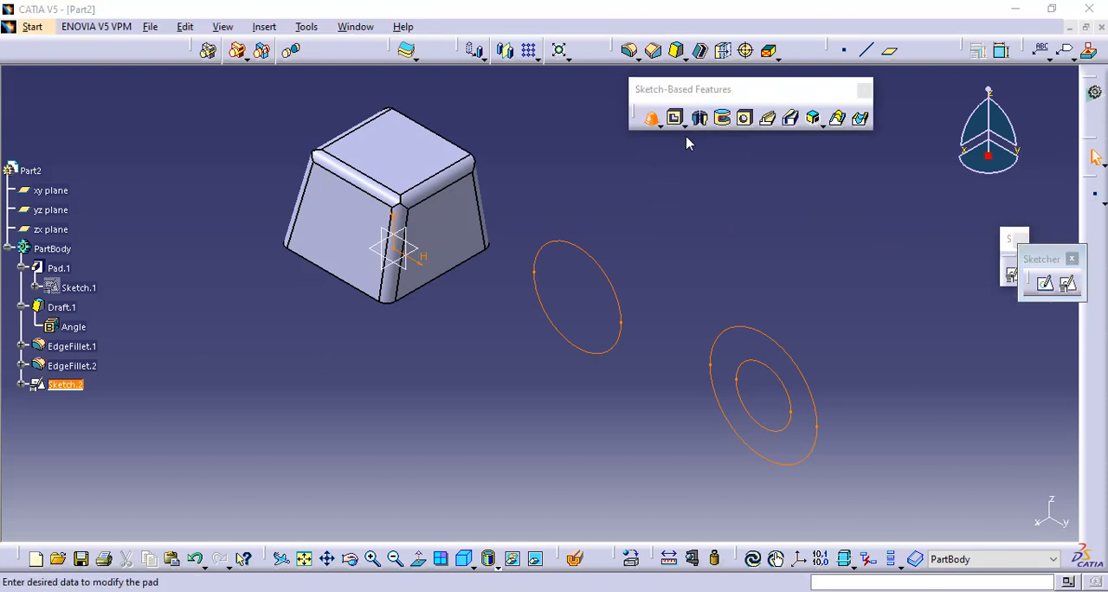
{"action": "middle_click_drag", "start_coordinate": [652, 272], "coordinate": [487, 231]}
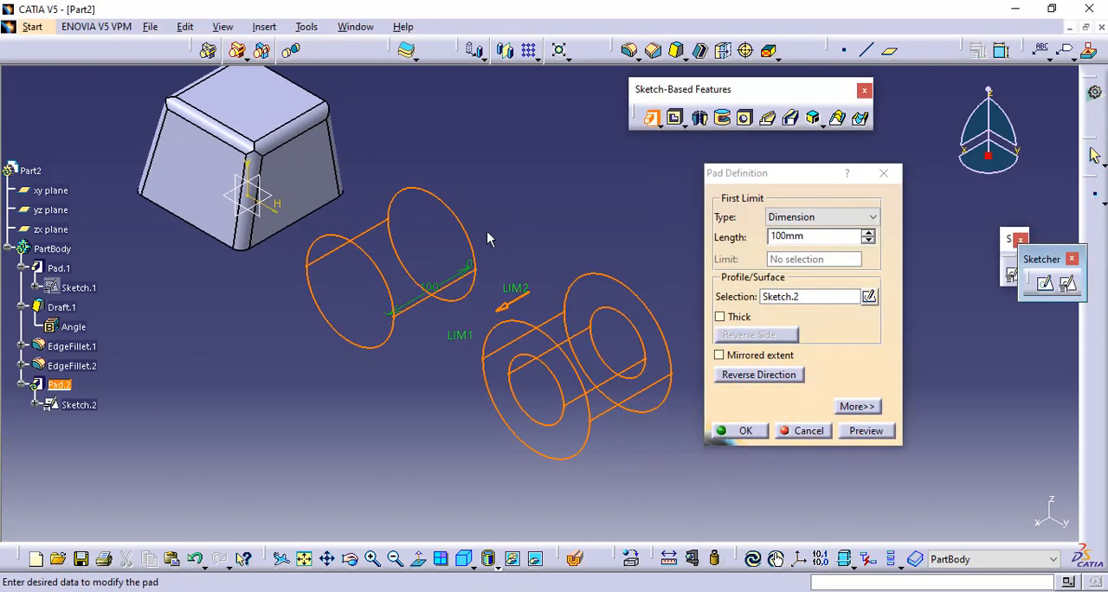
{"action": "left_click", "coordinate": [834, 236]}
{"action": "left_click_drag", "start_coordinate": [833, 236], "coordinate": [700, 230]}
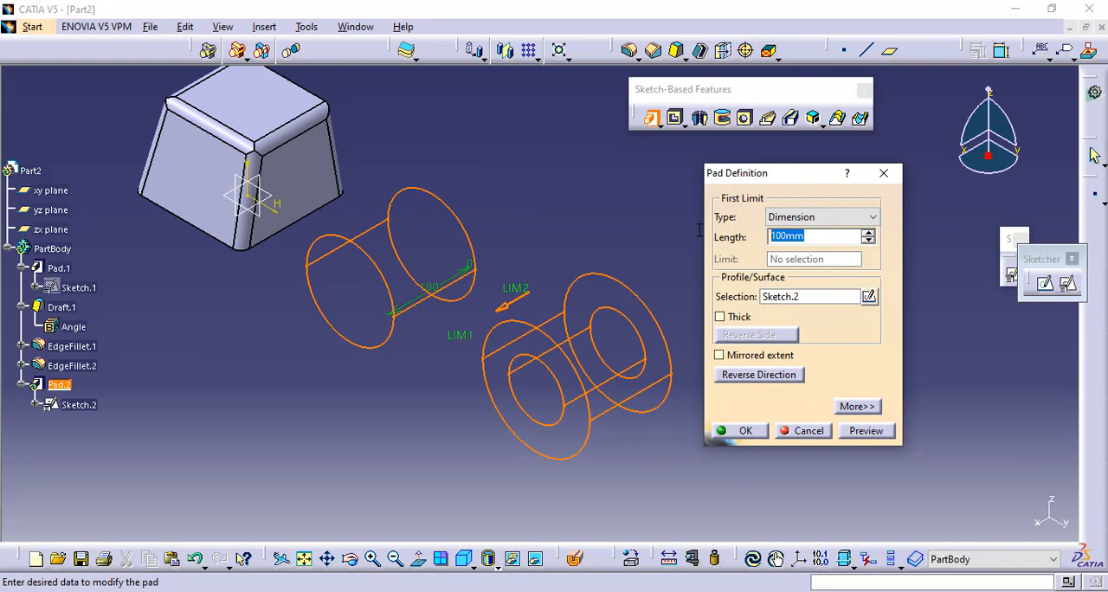
{"action": "left_click", "coordinate": [866, 431]}
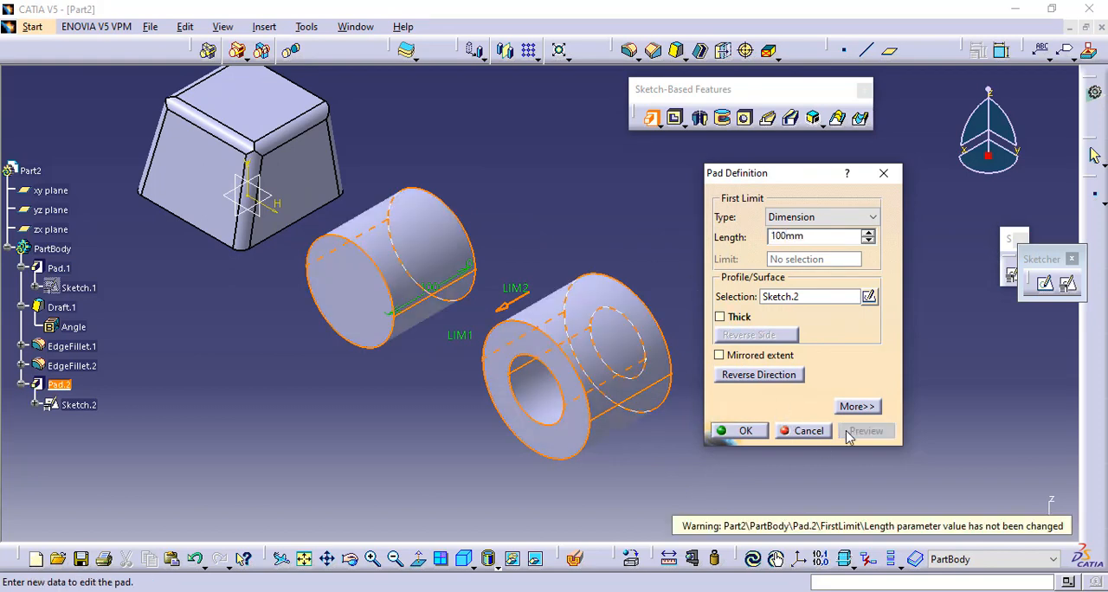
{"action": "left_click", "coordinate": [723, 431]}
{"action": "left_click", "coordinate": [502, 269]}
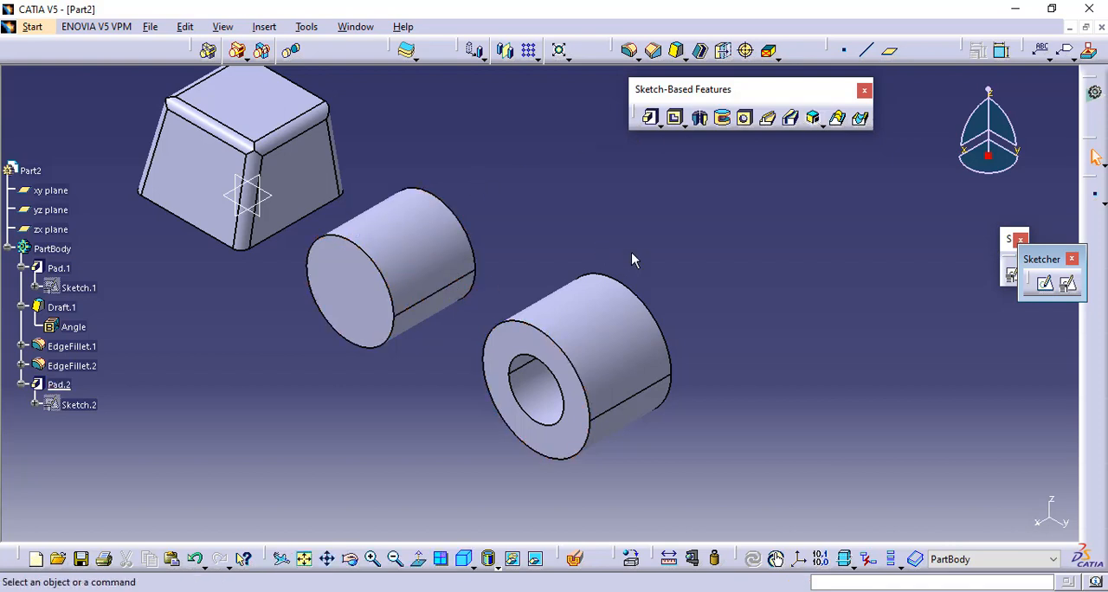
- Create a positioned sketch on the yz plane with implicit origin and orientation, leaving free space beyond the hollow cylinder
{"action": "middle_click_drag", "start_coordinate": [680, 202], "coordinate": [554, 244]}
{"action": "middle_click_drag", "start_coordinate": [711, 210], "coordinate": [623, 186]}
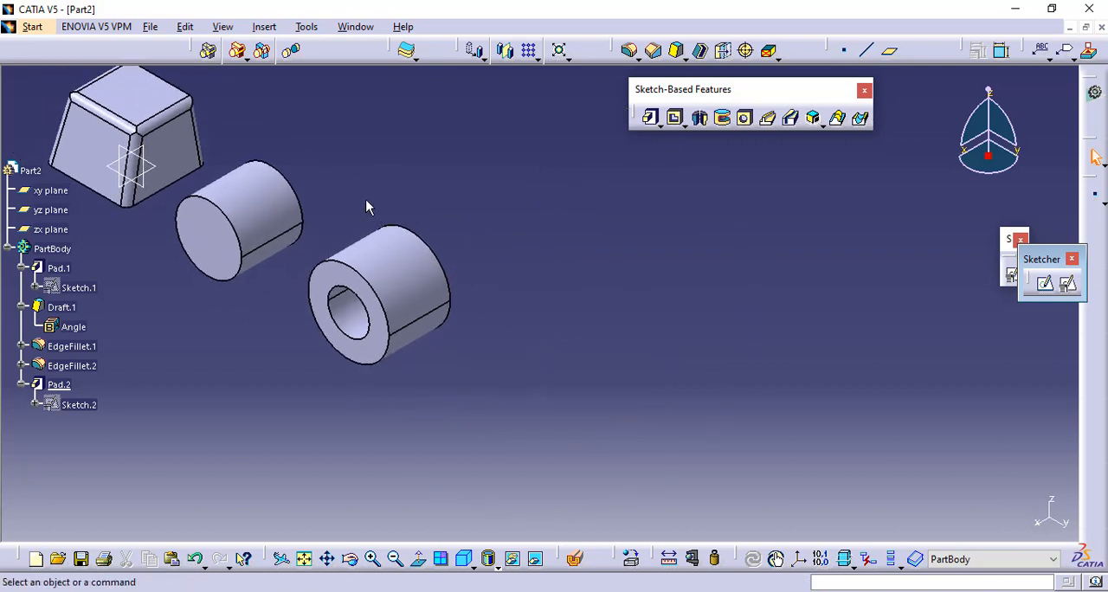
{"action": "left_click", "coordinate": [147, 186]}
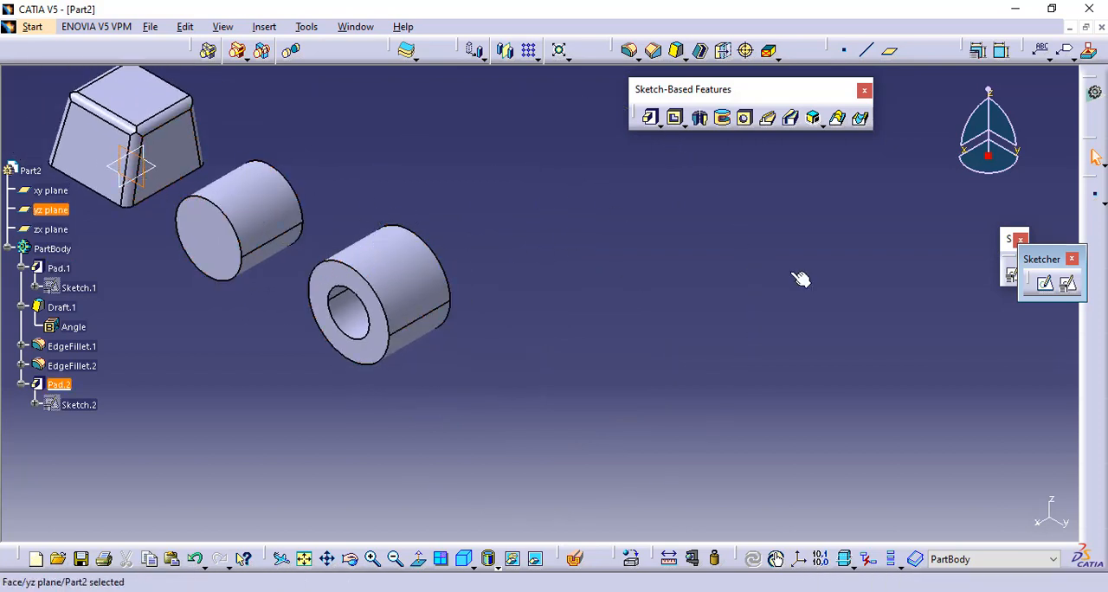
{"action": "left_click", "coordinate": [1069, 285]}
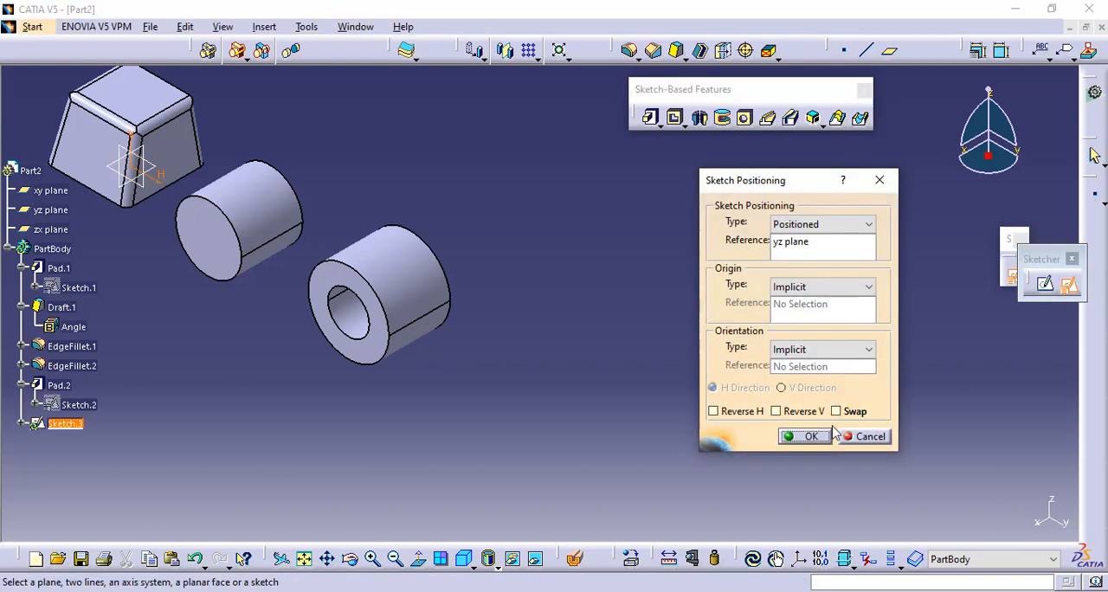
{"action": "left_click", "coordinate": [812, 437]}
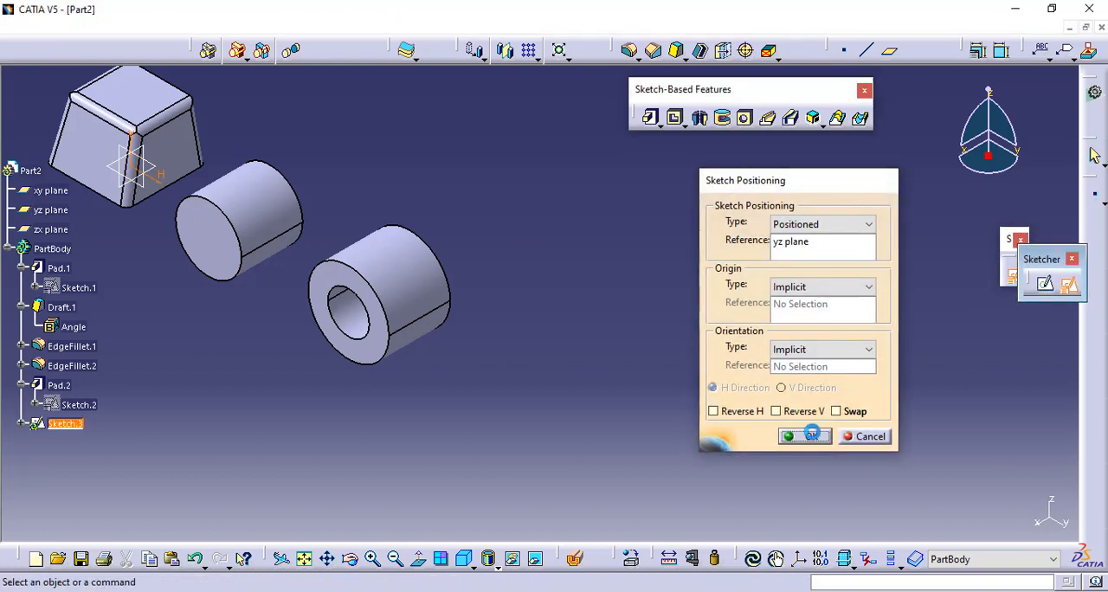
- Sketch a wide centered rectangle in the free space beyond the hollow cylinder
{"action": "left_click", "coordinate": [942, 50]}
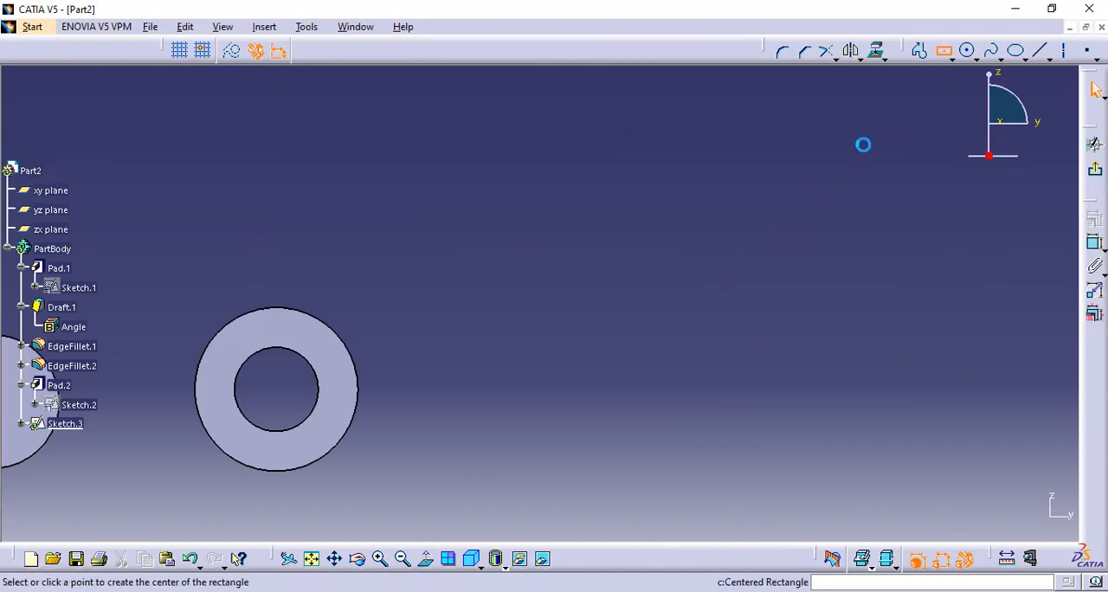
{"action": "left_click", "coordinate": [572, 285]}
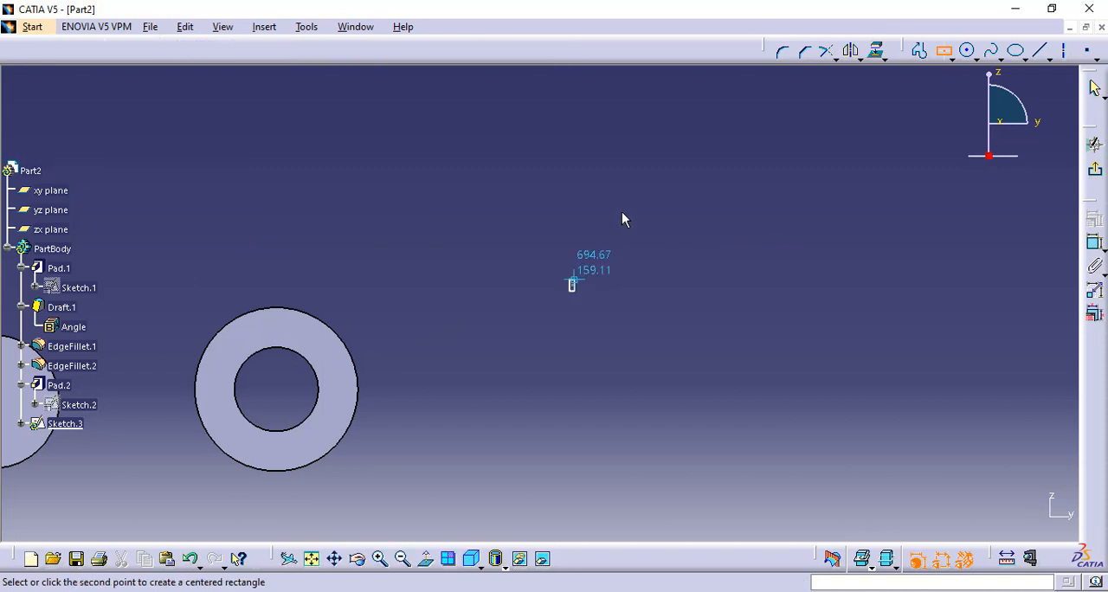
{"action": "left_click", "coordinate": [660, 234]}
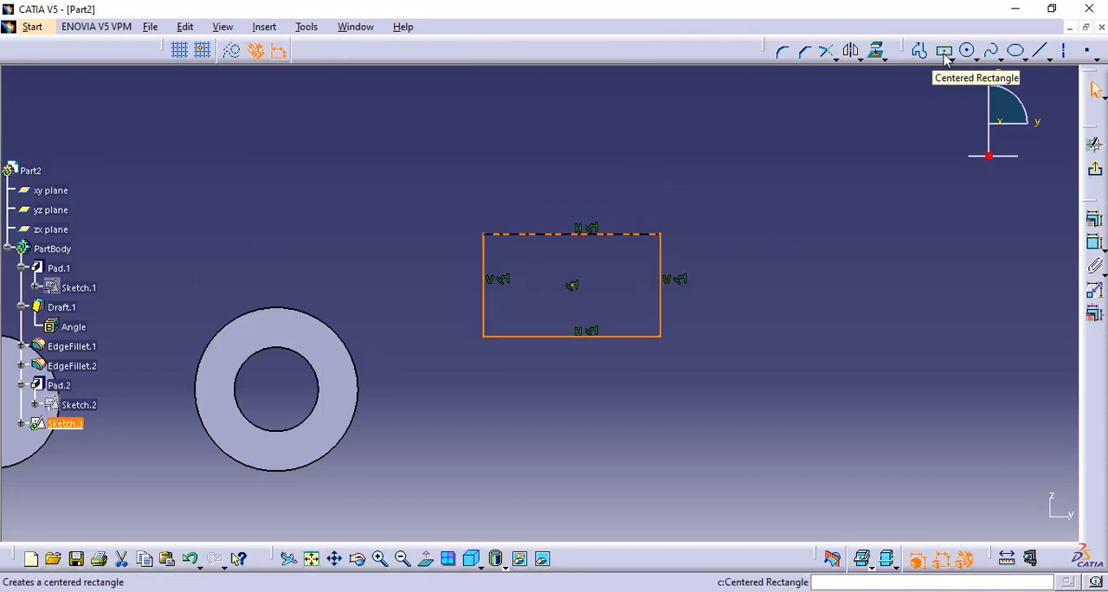
{"action": "left_click", "coordinate": [851, 204]}
- Sketch a narrow upright centered rectangle about 39 mm wide and 208 mm high beyond the wide one, and exit the sketch
{"action": "left_click", "coordinate": [943, 54]}
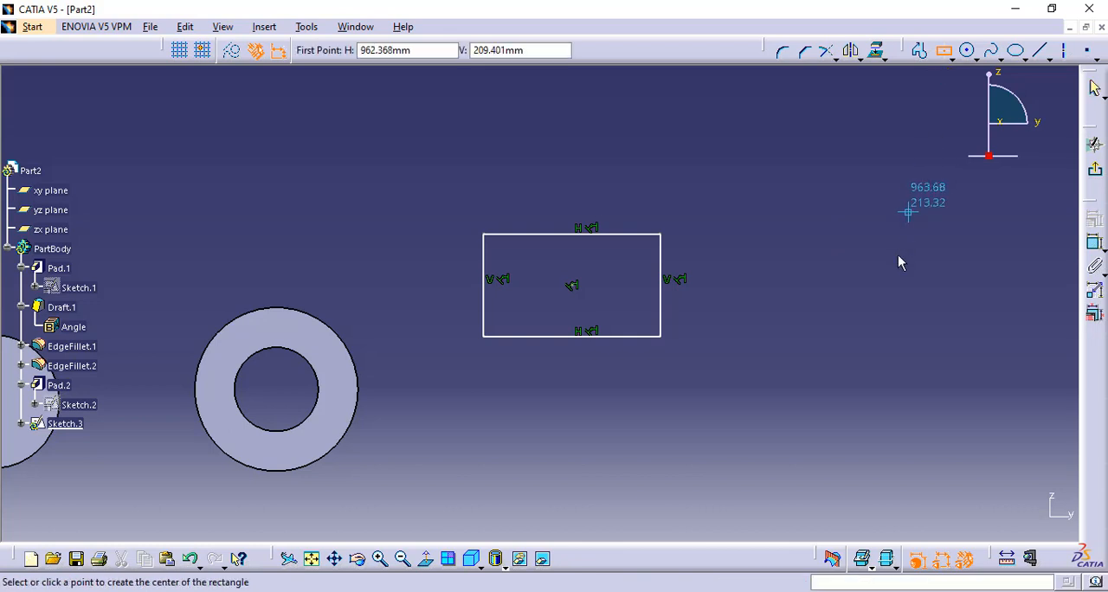
{"action": "left_click", "coordinate": [868, 397]}
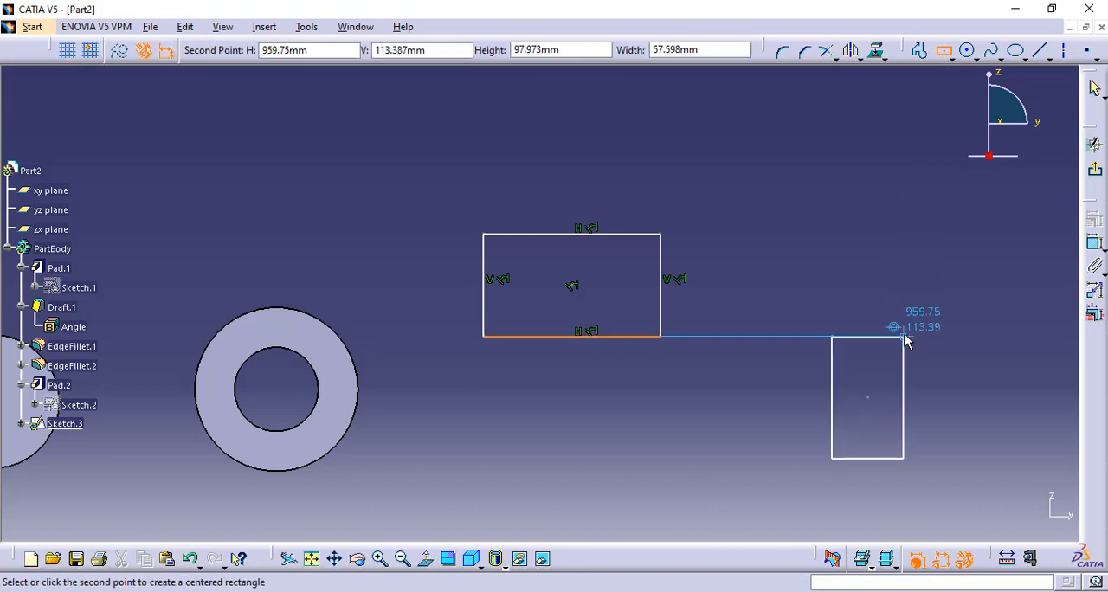
{"action": "left_click", "coordinate": [893, 269]}
{"action": "left_click", "coordinate": [1096, 173]}
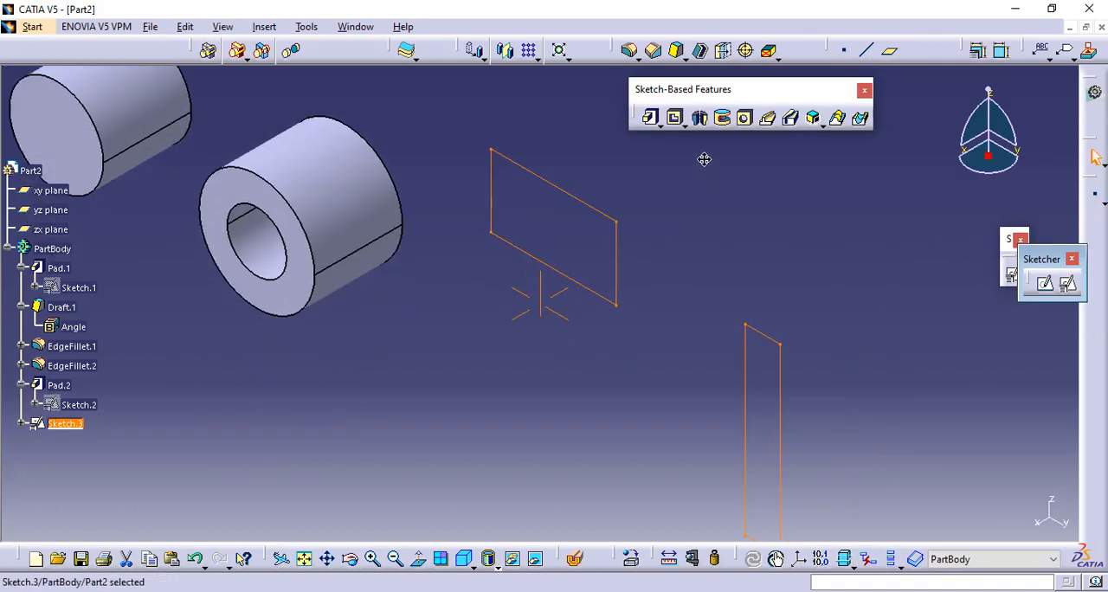
- Start a Multi-Pad from the two rectangles, set the narrow upright domain's length to 100 mm and preview it
{"action": "left_click", "coordinate": [661, 127]}
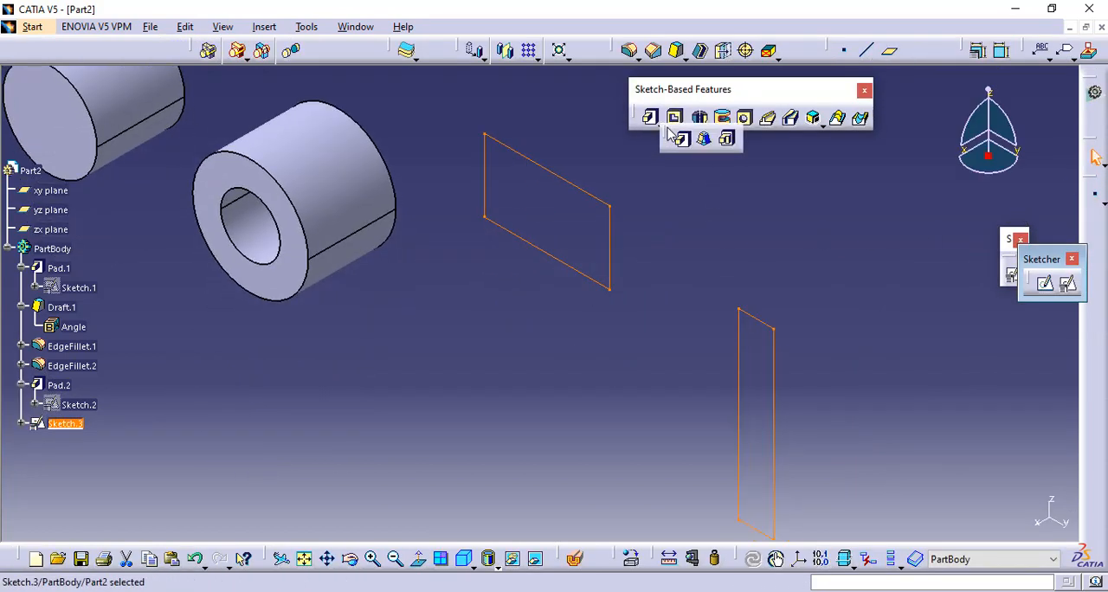
{"action": "left_click", "coordinate": [727, 139]}
{"action": "middle_click_drag", "start_coordinate": [708, 198], "coordinate": [715, 263]}
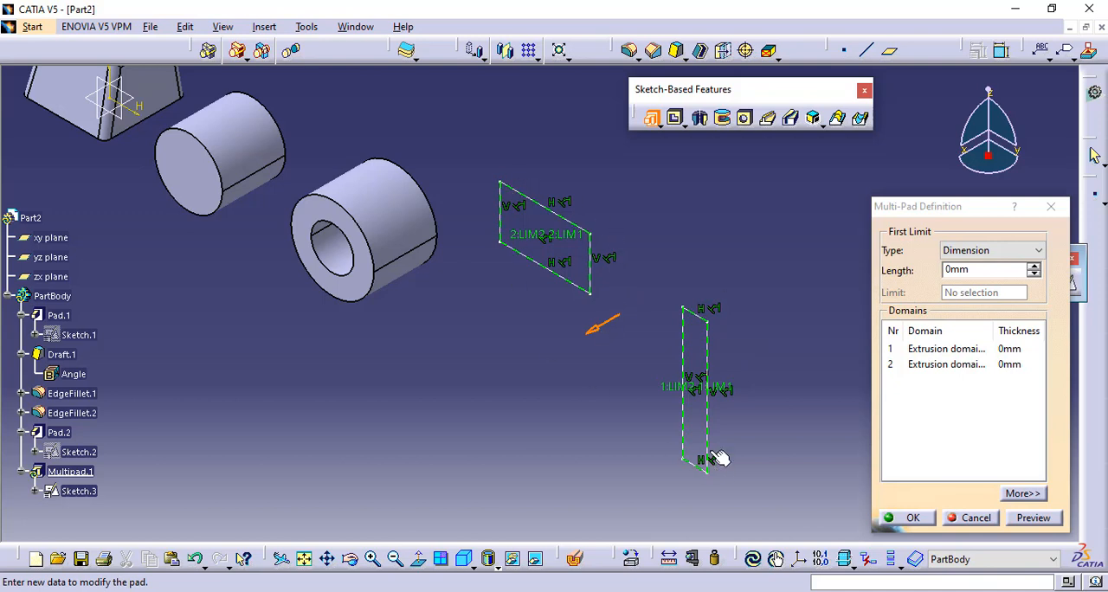
{"action": "left_click", "coordinate": [920, 349]}
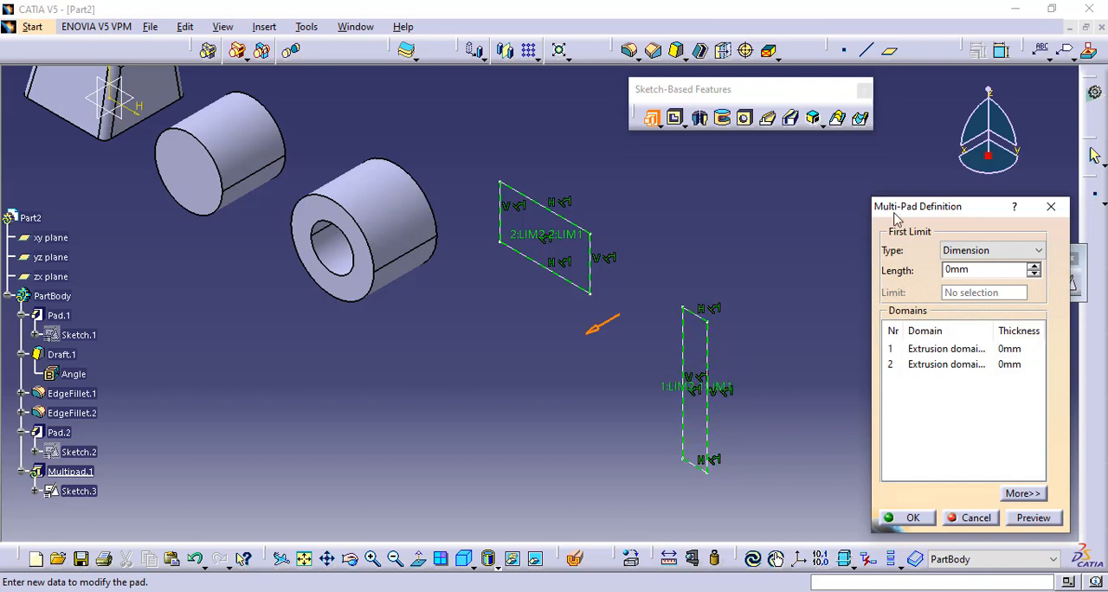
{"action": "left_click", "coordinate": [932, 351]}
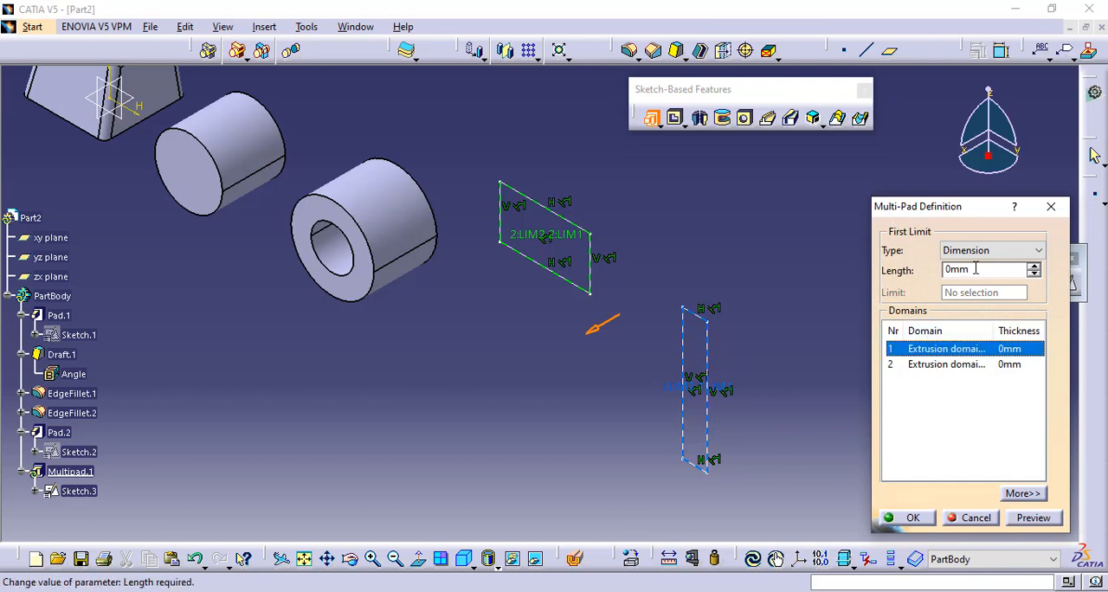
{"action": "left_click_drag", "start_coordinate": [977, 270], "coordinate": [908, 273]}
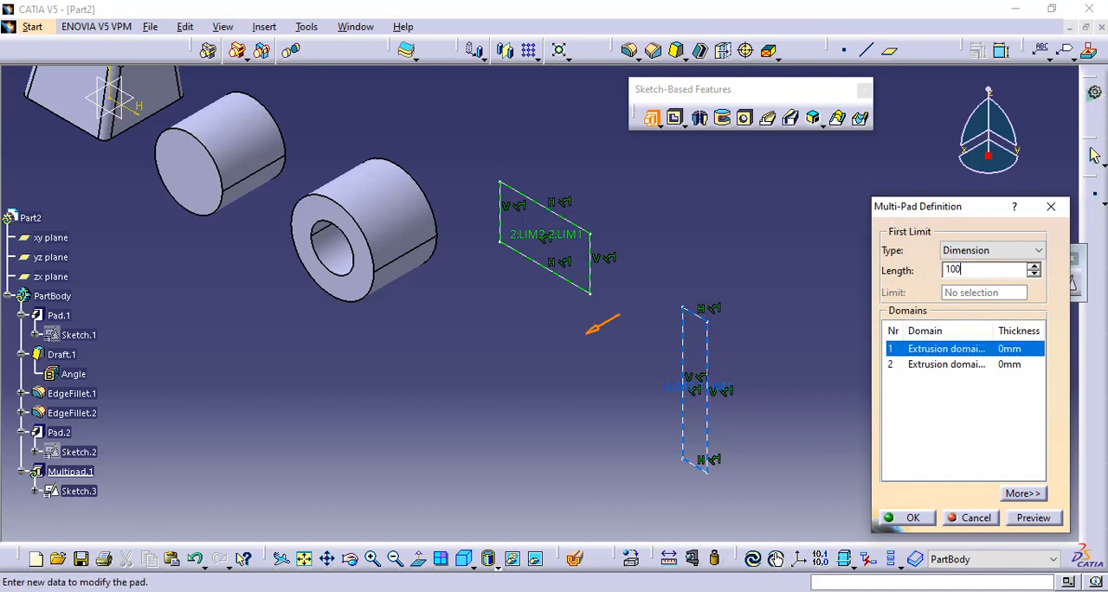
{"action": "left_click", "coordinate": [1042, 519]}
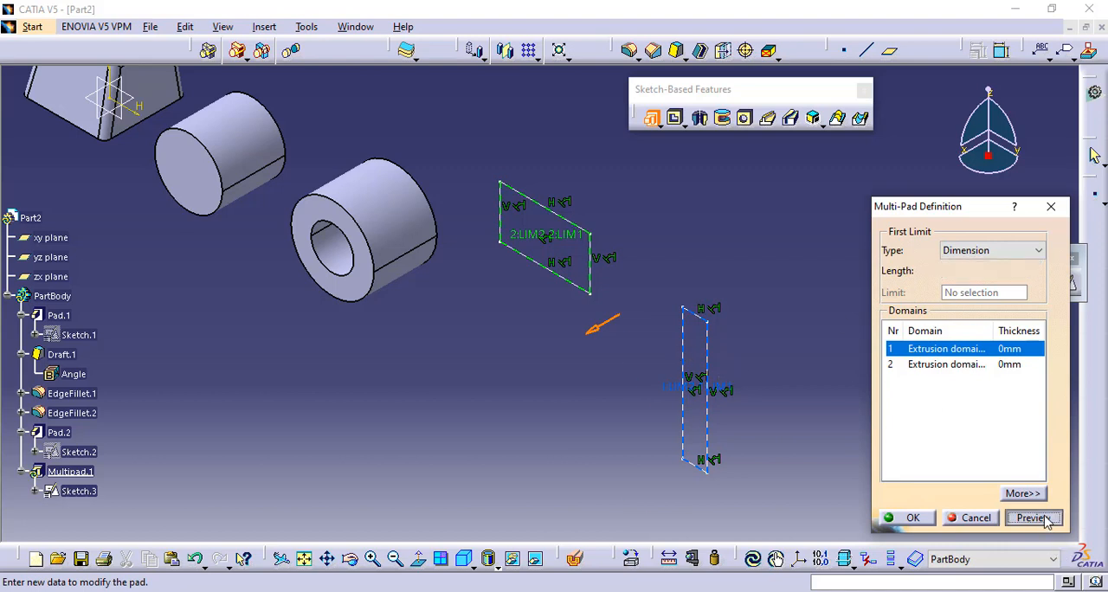
- Set the wide rectangle's domain length to 50 mm in the Multi-Pad, preview it and apply the feature
{"action": "left_click", "coordinate": [970, 365]}
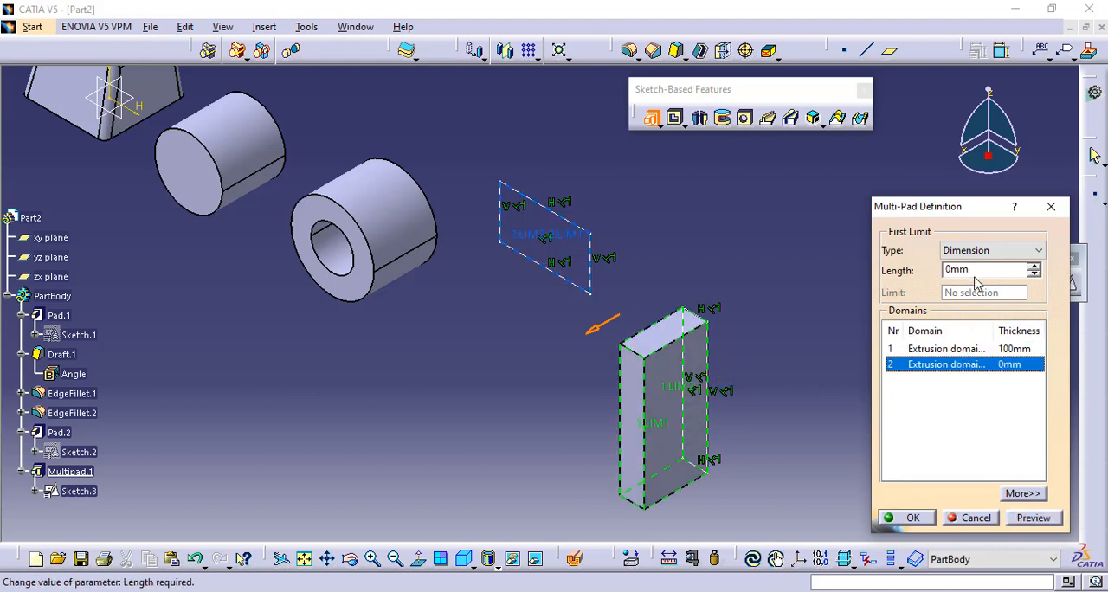
{"action": "left_click_drag", "start_coordinate": [969, 271], "coordinate": [907, 276]}
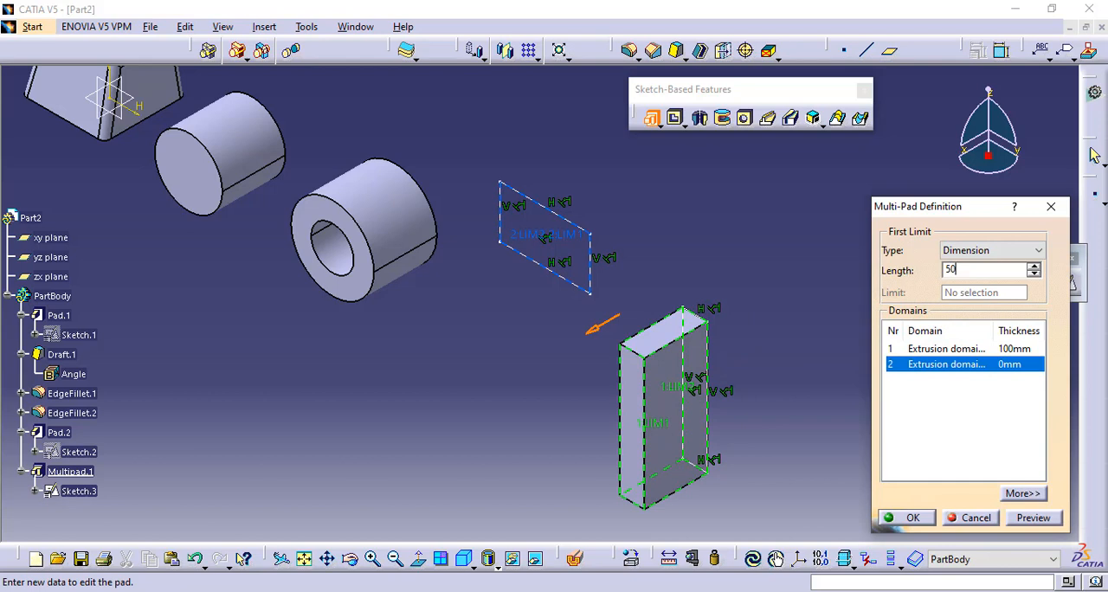
{"action": "left_click", "coordinate": [1027, 518]}
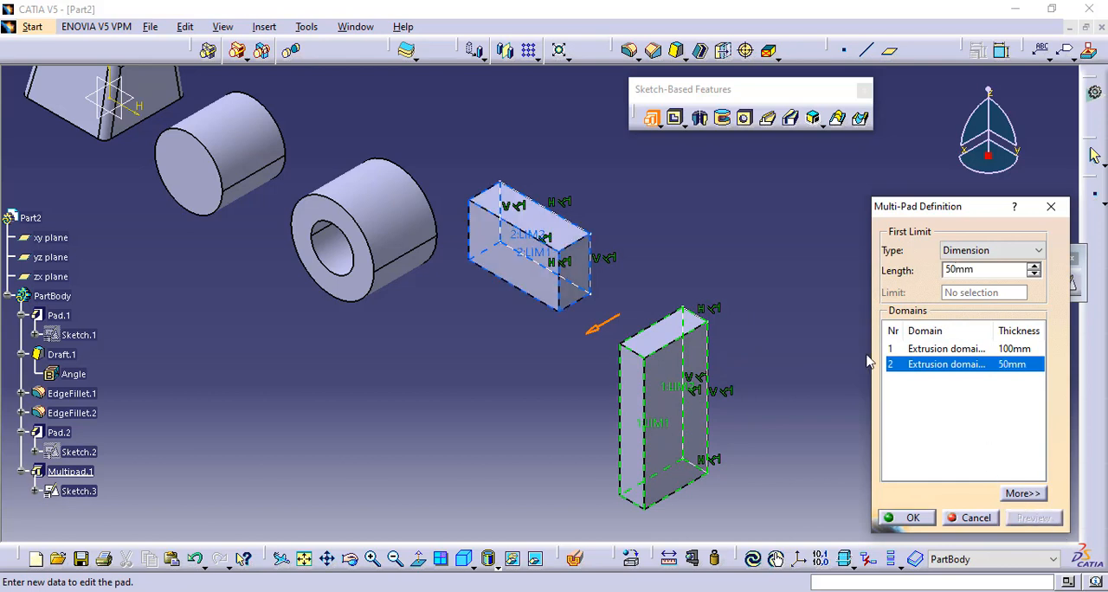
{"action": "left_click", "coordinate": [911, 518]}
- Create another positioned sketch on the yz plane with all the existing solids in view
{"action": "middle_click", "coordinate": [507, 302]}
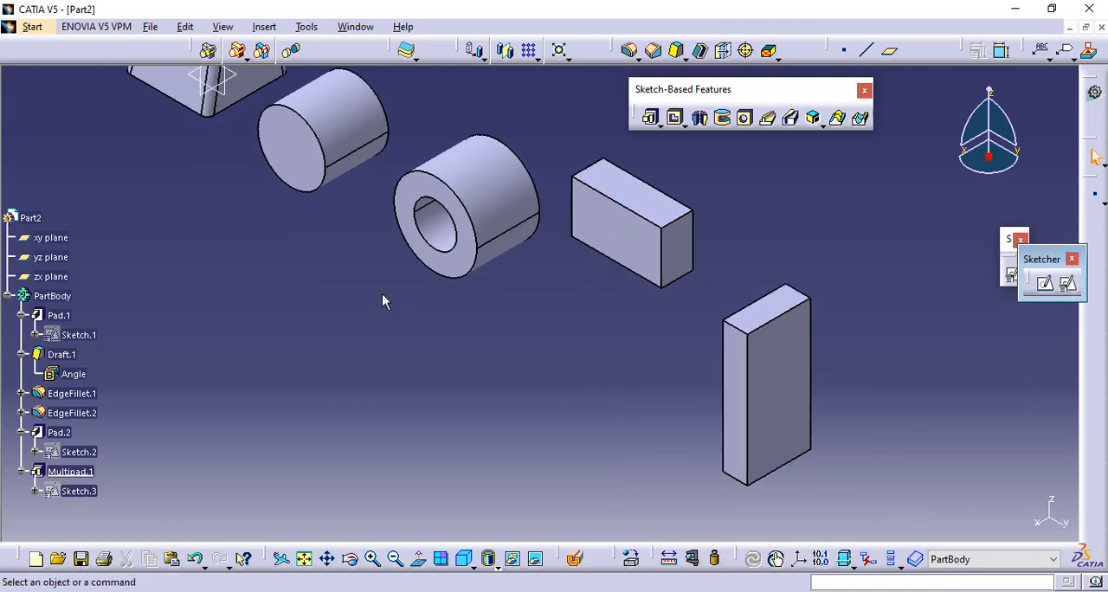
{"action": "middle_click_drag", "start_coordinate": [383, 299], "coordinate": [387, 381]}
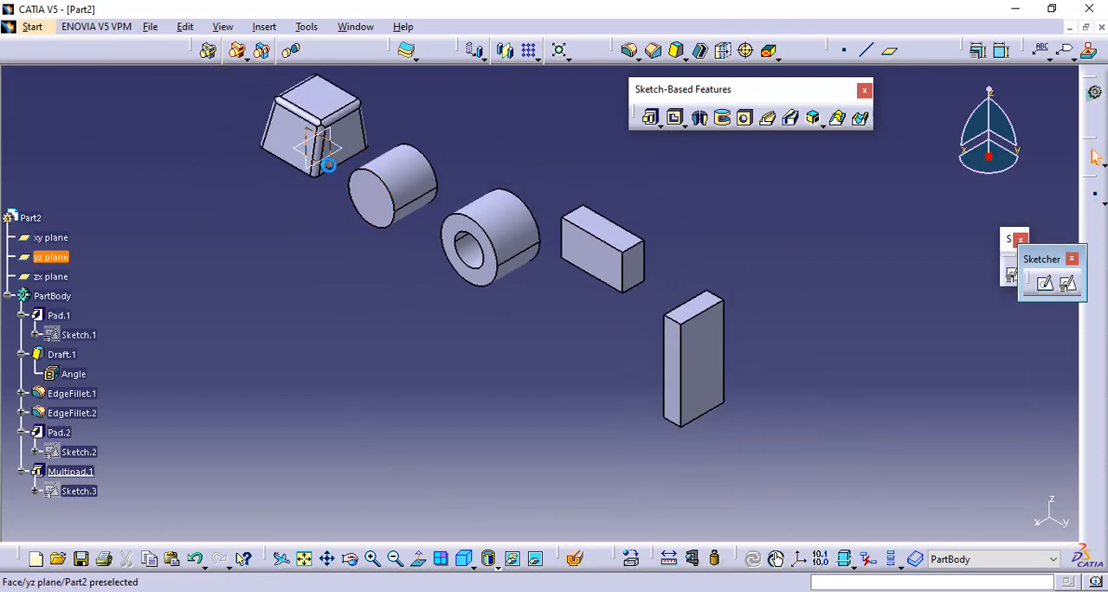
{"action": "left_click", "coordinate": [1071, 282]}
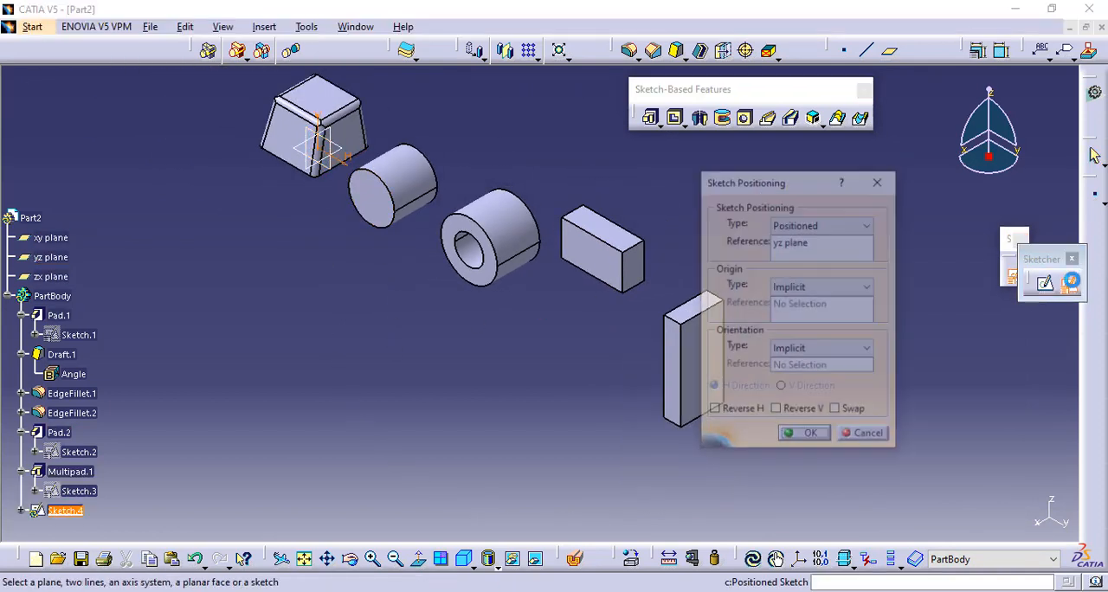
{"action": "left_click", "coordinate": [805, 437]}
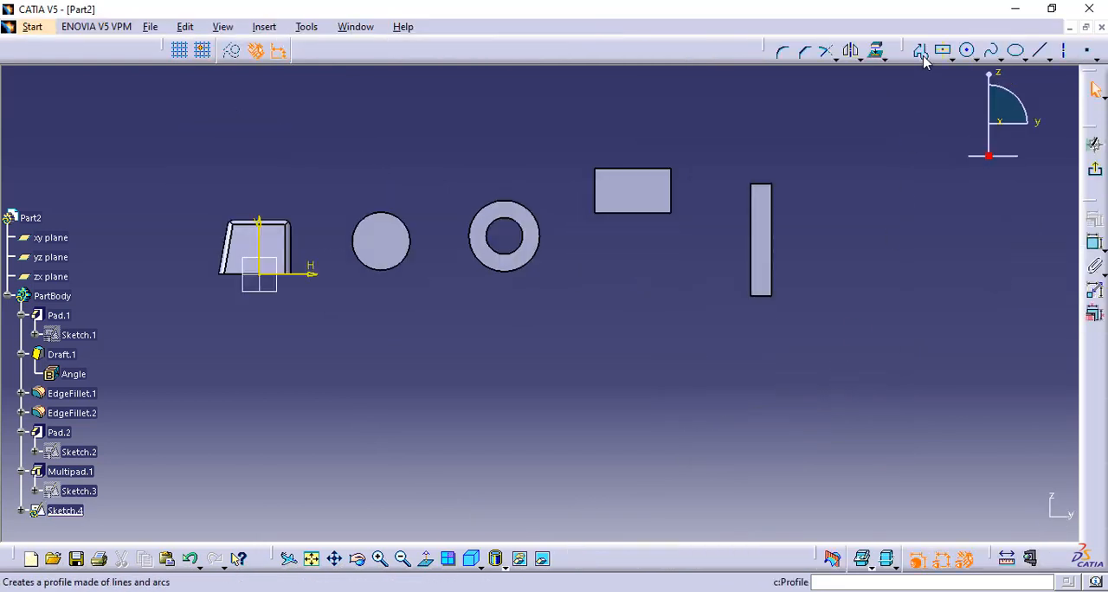
- Sketch two concentric circles below the existing solids, the outer one about 137 mm in radius, and exit the sketch
{"action": "left_click", "coordinate": [968, 57]}
{"action": "left_click", "coordinate": [586, 434]}
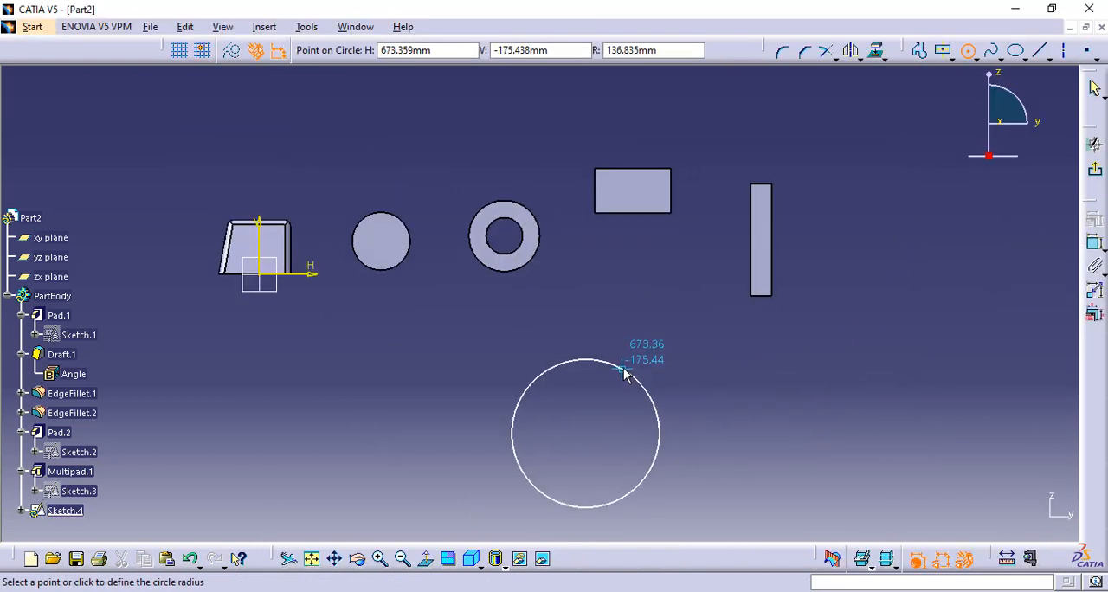
{"action": "left_click", "coordinate": [627, 362]}
{"action": "left_click", "coordinate": [968, 50]}
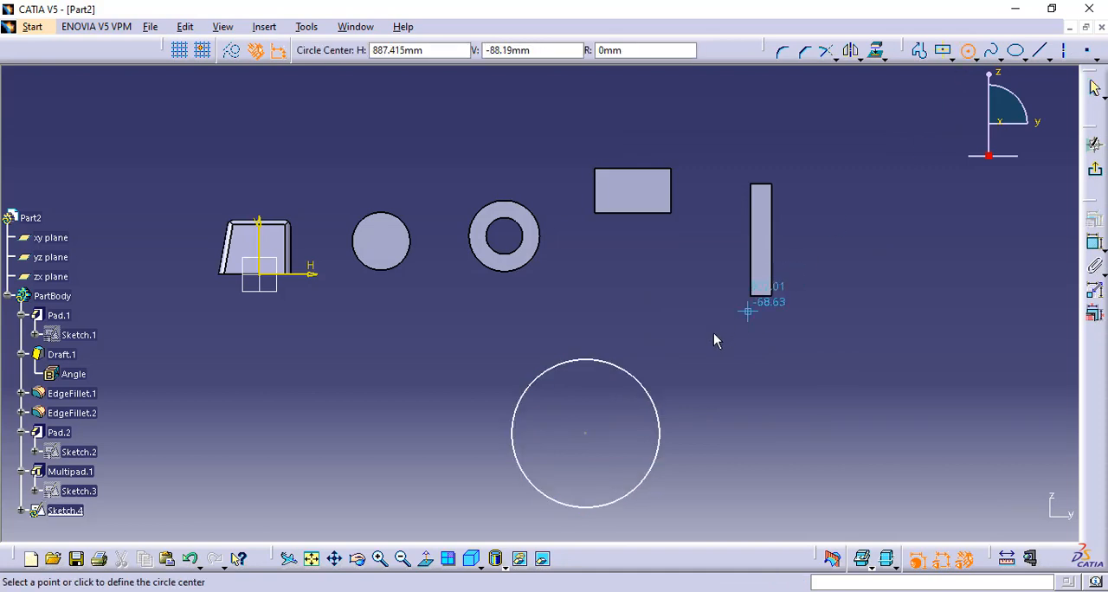
{"action": "left_click", "coordinate": [587, 434]}
{"action": "left_click", "coordinate": [619, 394]}
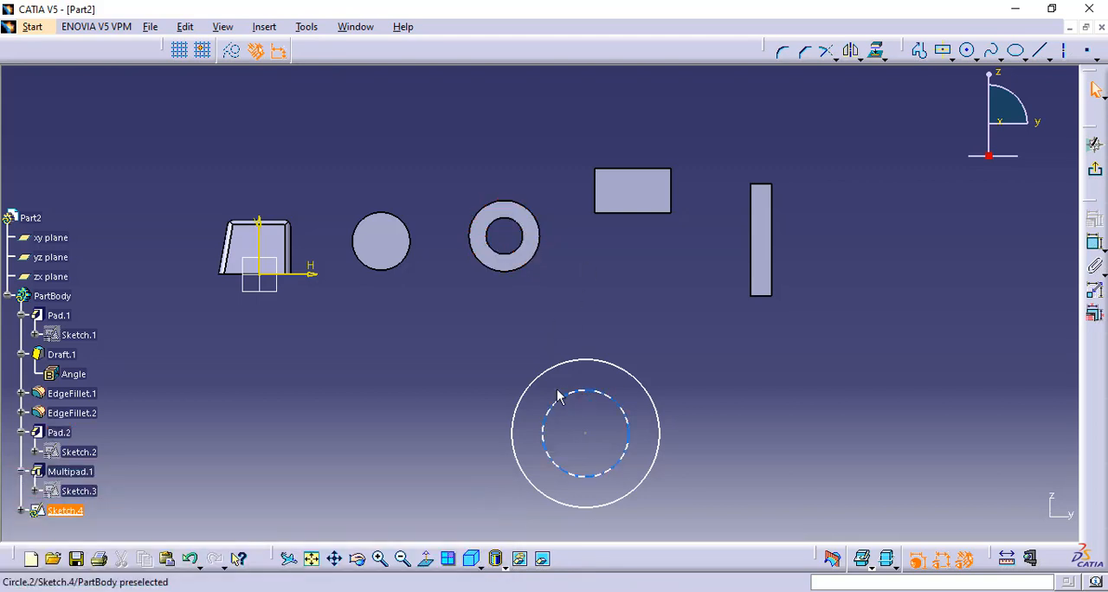
{"action": "left_click", "coordinate": [1095, 169]}
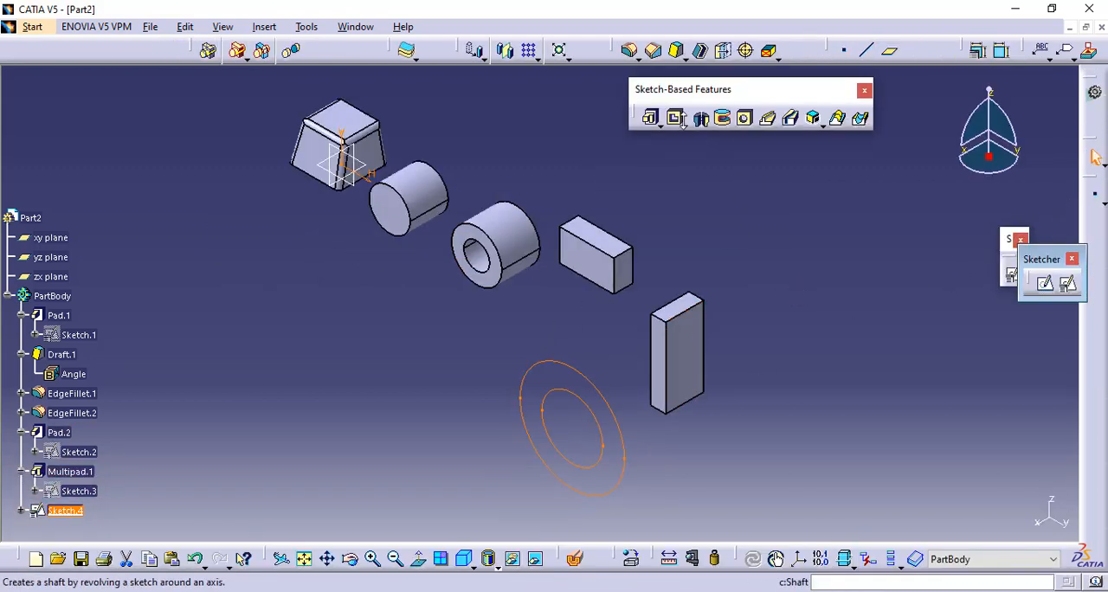
- Start a Multi-Pad from the concentric circles, set the outer ring domain's length to 100 mm and preview it
{"action": "left_click", "coordinate": [654, 118]}
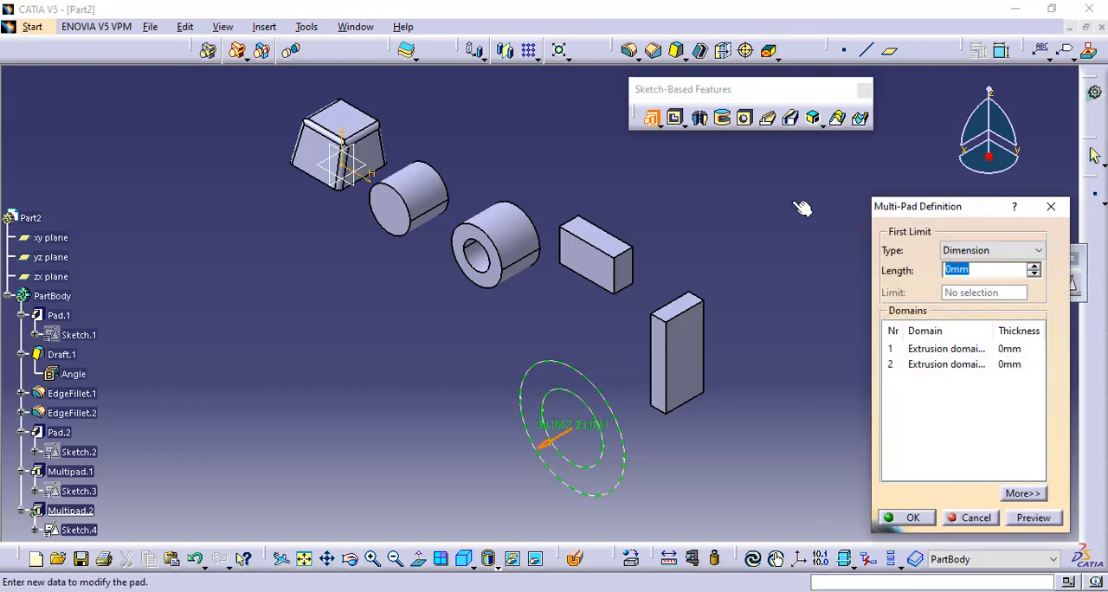
{"action": "left_click", "coordinate": [916, 351]}
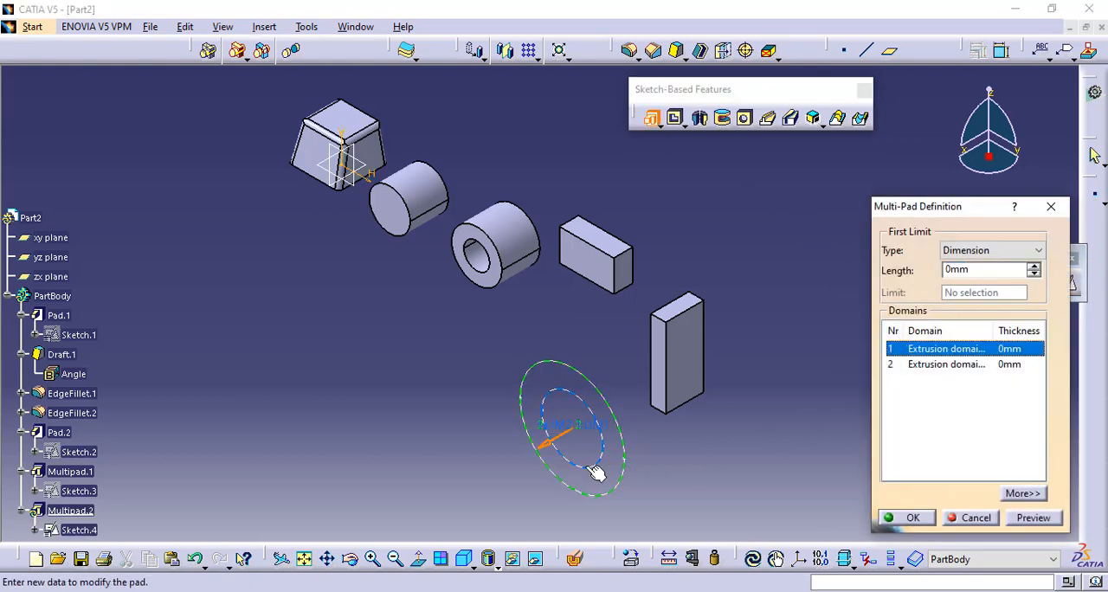
{"action": "left_click", "coordinate": [969, 364]}
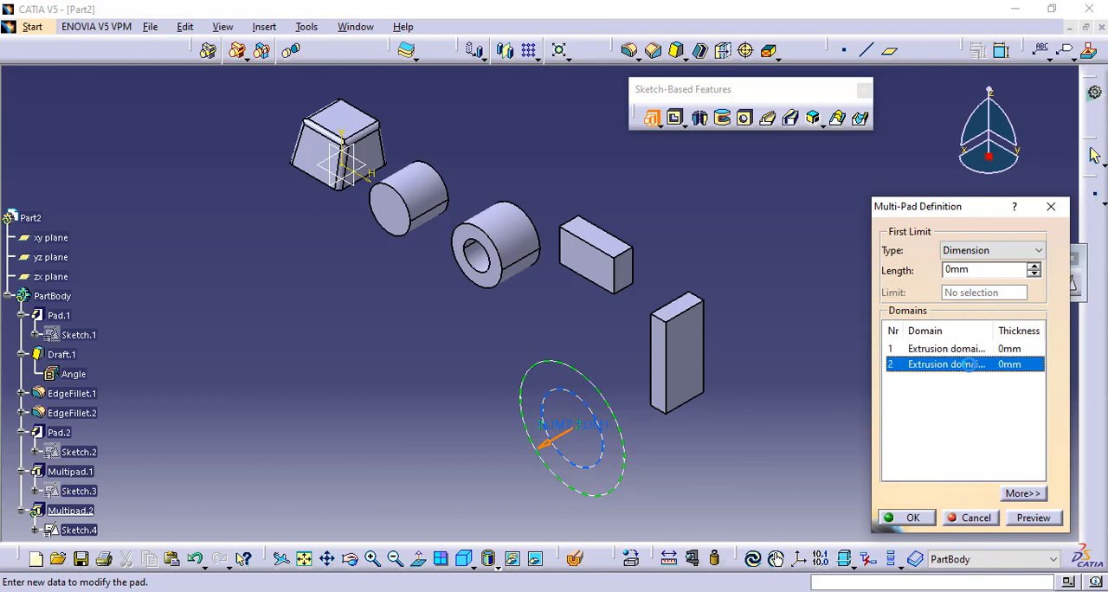
{"action": "left_click", "coordinate": [963, 350]}
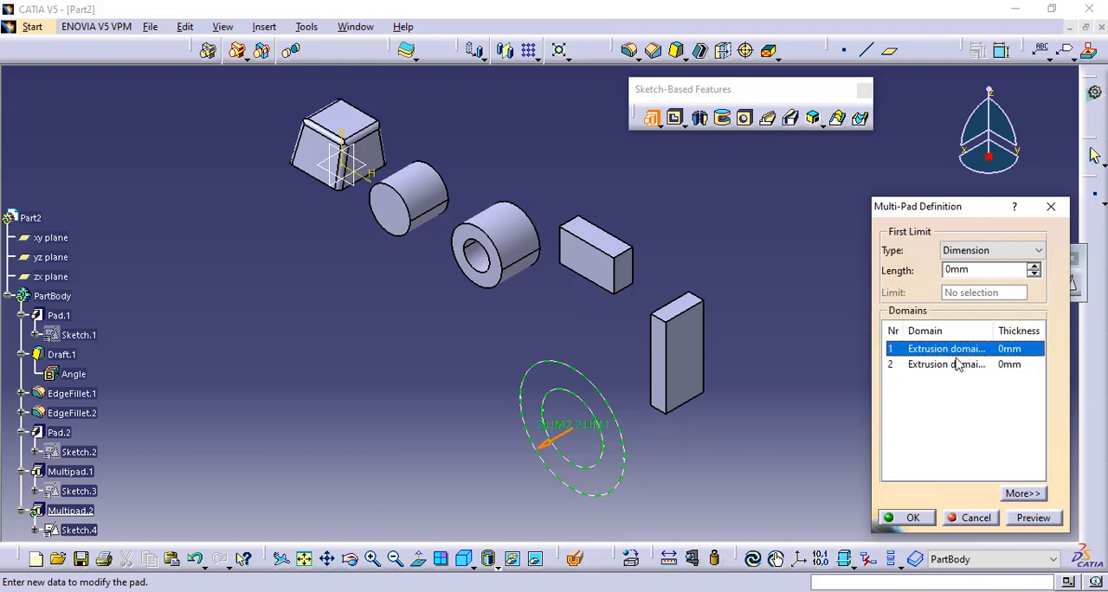
{"action": "left_click", "coordinate": [946, 349]}
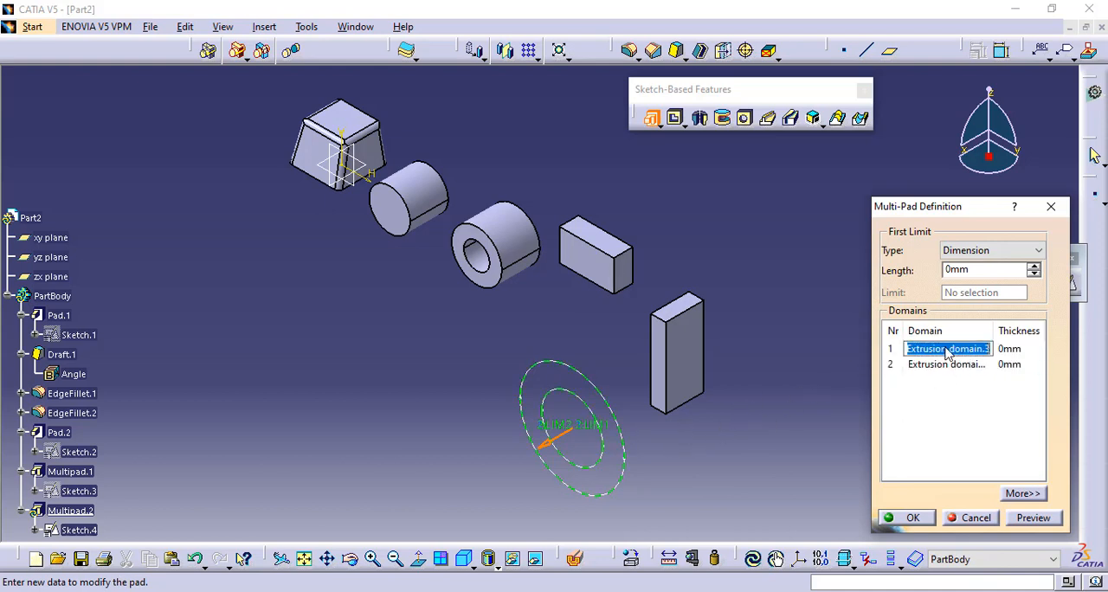
{"action": "left_click", "coordinate": [938, 364]}
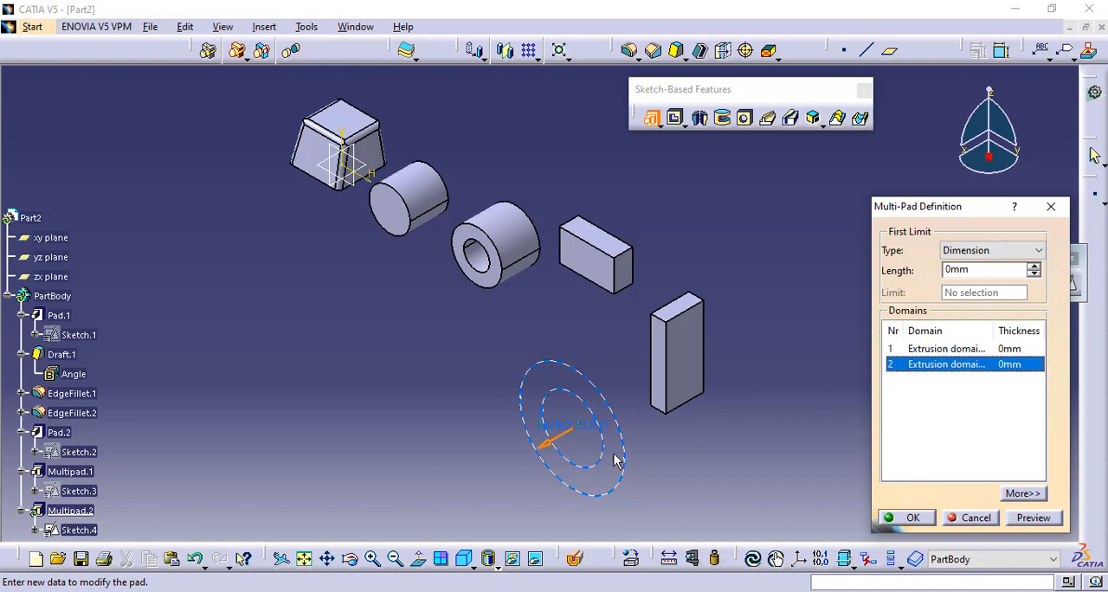
{"action": "left_click", "coordinate": [939, 349]}
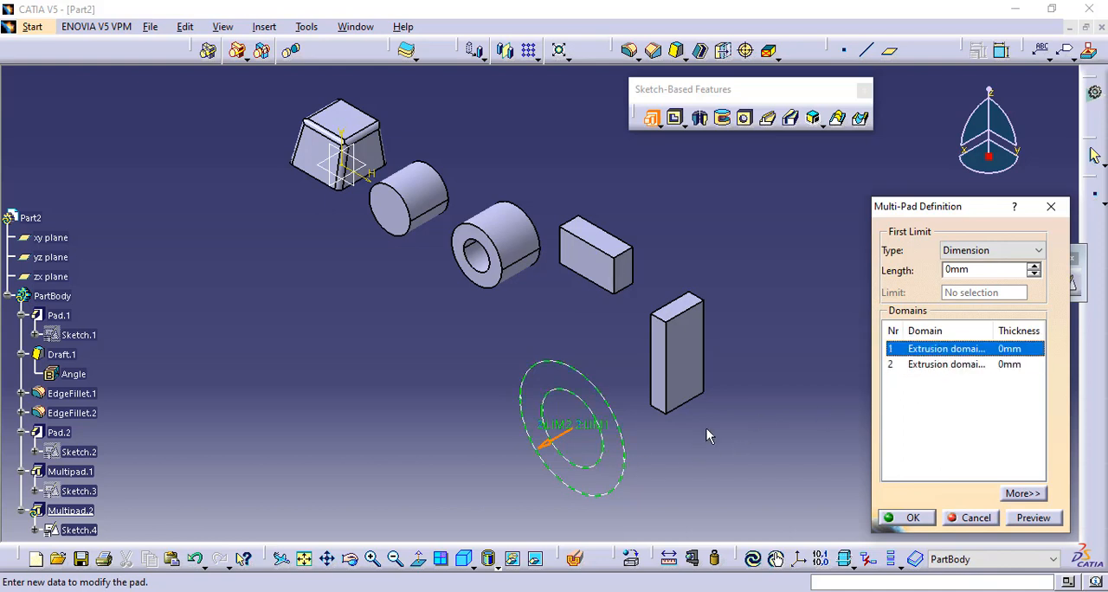
{"action": "left_click", "coordinate": [963, 365]}
{"action": "left_click_drag", "start_coordinate": [971, 269], "coordinate": [909, 271]}
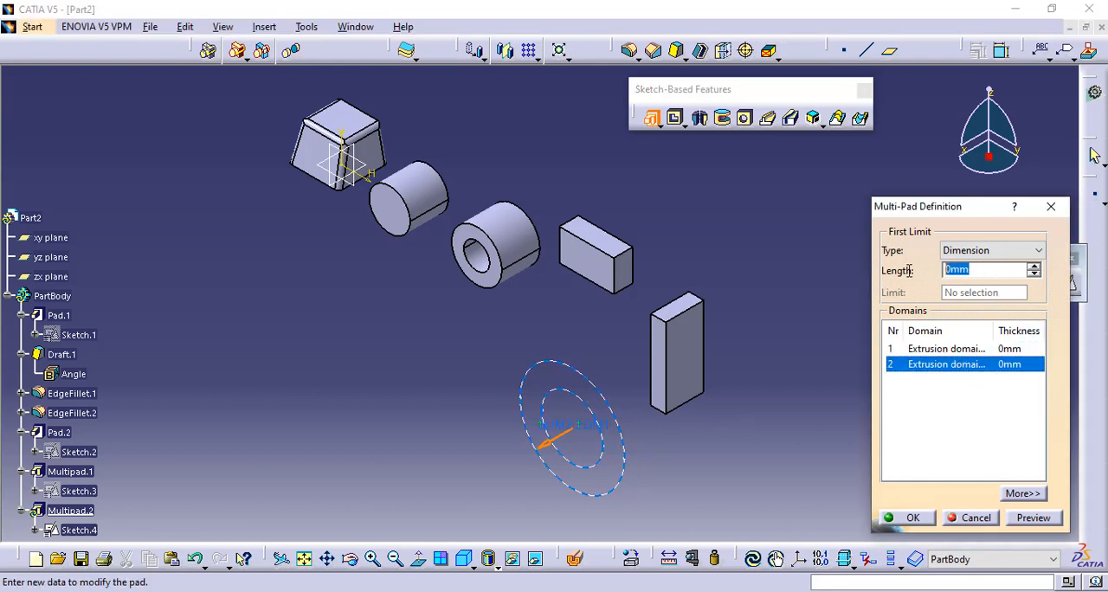
{"action": "left_click", "coordinate": [1034, 517]}
{"action": "middle_click_drag", "start_coordinate": [489, 490], "coordinate": [620, 443]}
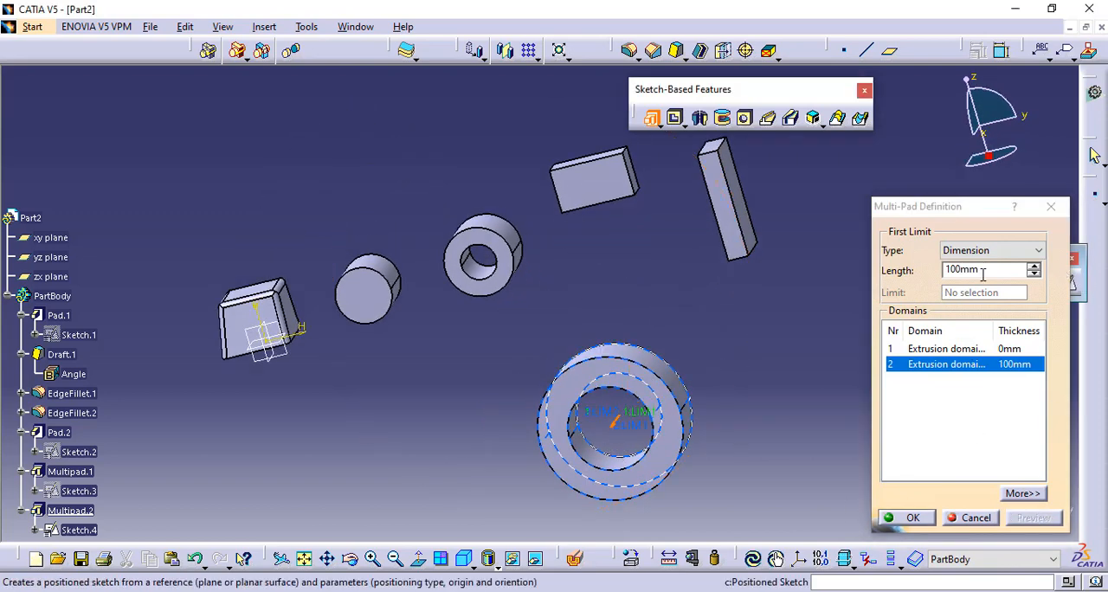
- Set the inner circle domain's length to 50 mm in the Multi-Pad, preview it and apply the feature
{"action": "left_click", "coordinate": [928, 349]}
{"action": "left_click_drag", "start_coordinate": [1003, 270], "coordinate": [920, 271]}
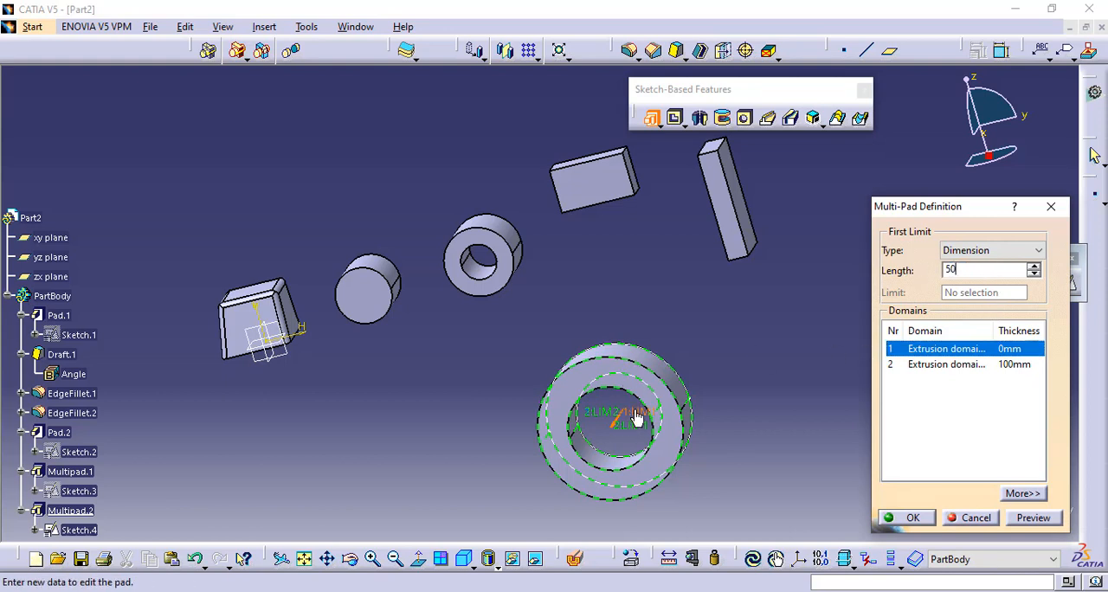
{"action": "left_click", "coordinate": [1047, 521]}
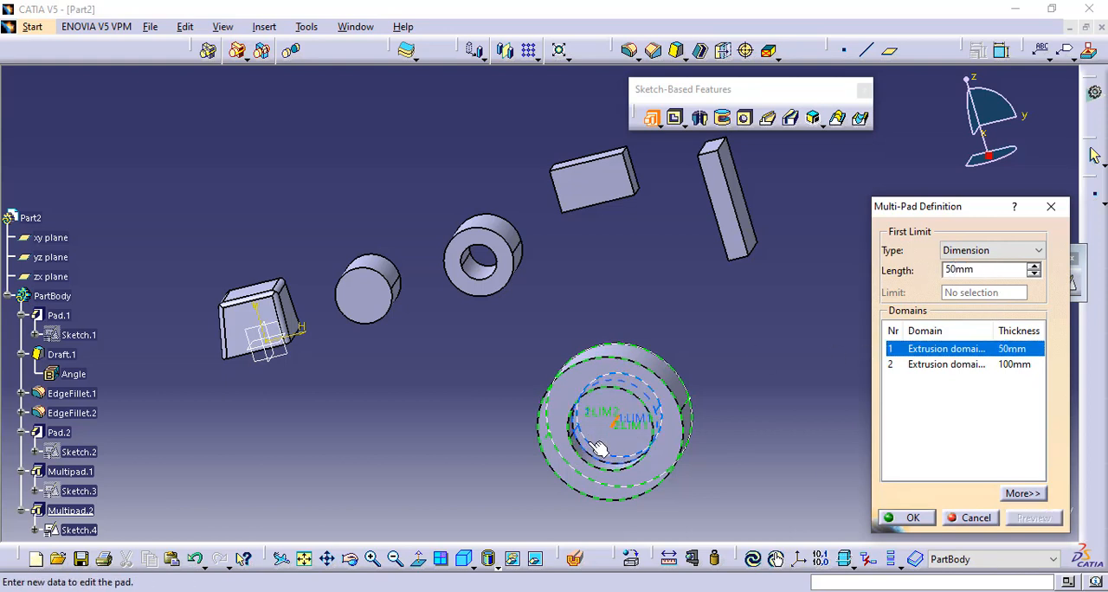
{"action": "middle_click_drag", "start_coordinate": [768, 397], "coordinate": [561, 427]}
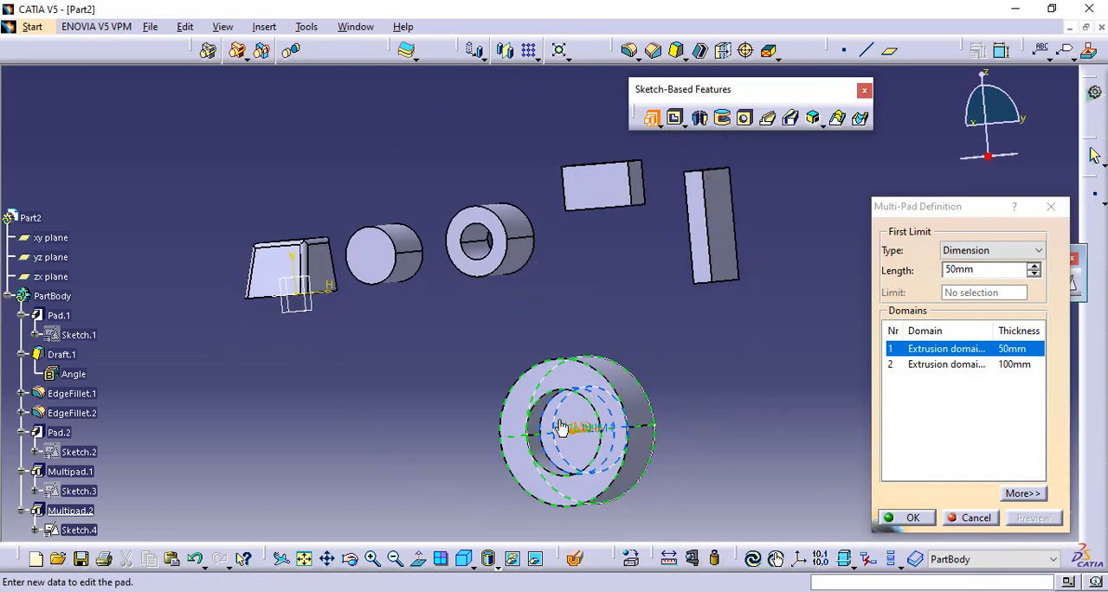
{"action": "left_click", "coordinate": [911, 516]}
{"action": "left_click", "coordinate": [777, 226]}
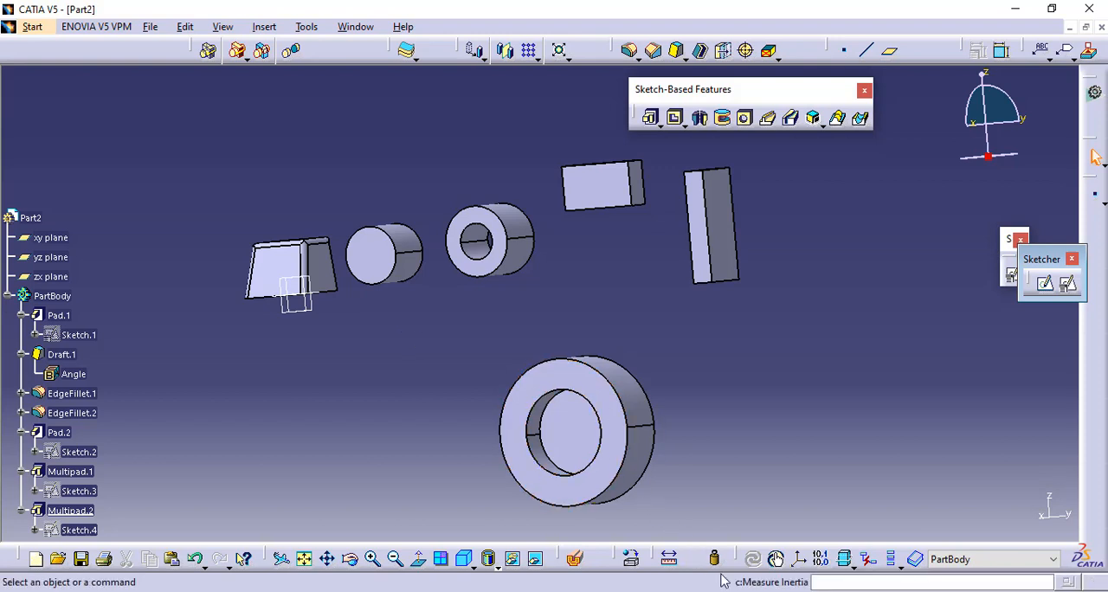
{"action": "left_click", "coordinate": [945, 591]}
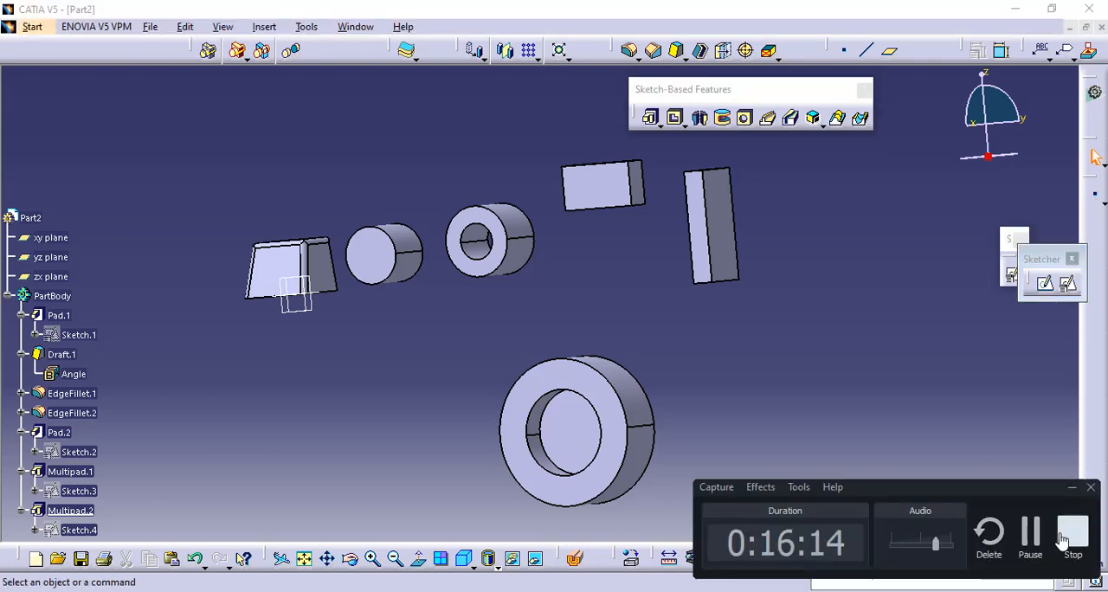